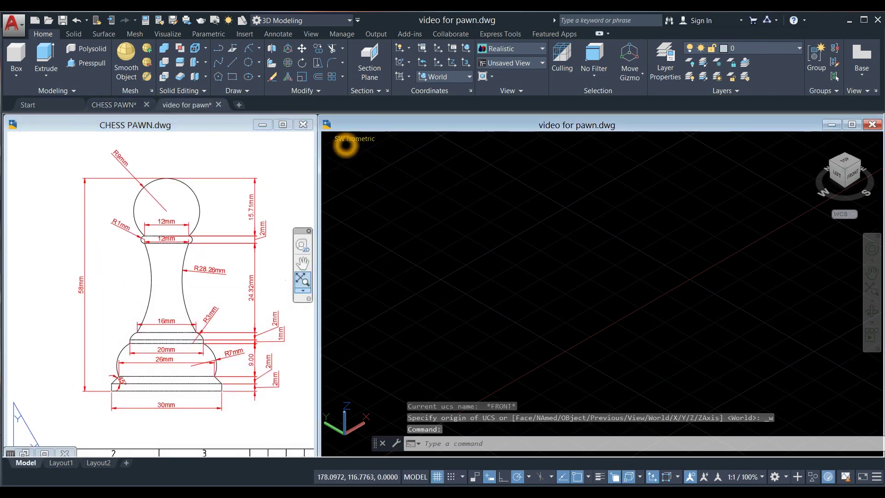
- Set the view of the new pawn drawing to Front
{"action": "left_click", "coordinate": [345, 144]}
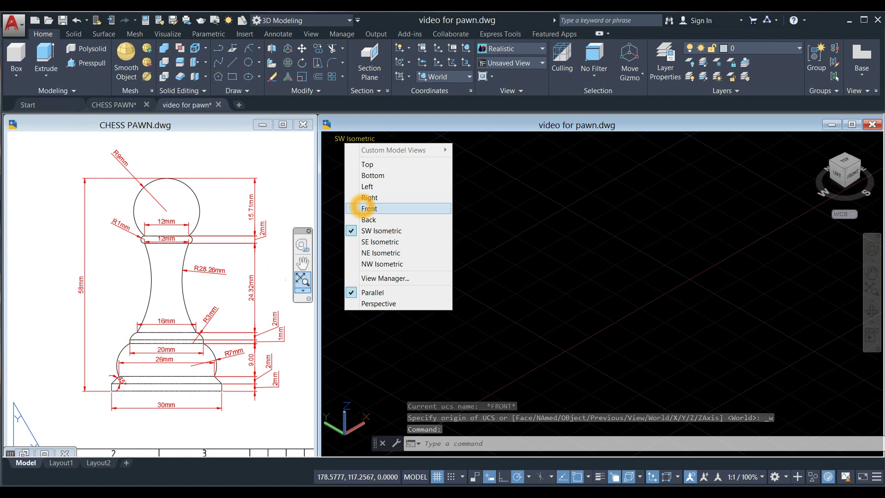
{"action": "left_click", "coordinate": [362, 208]}
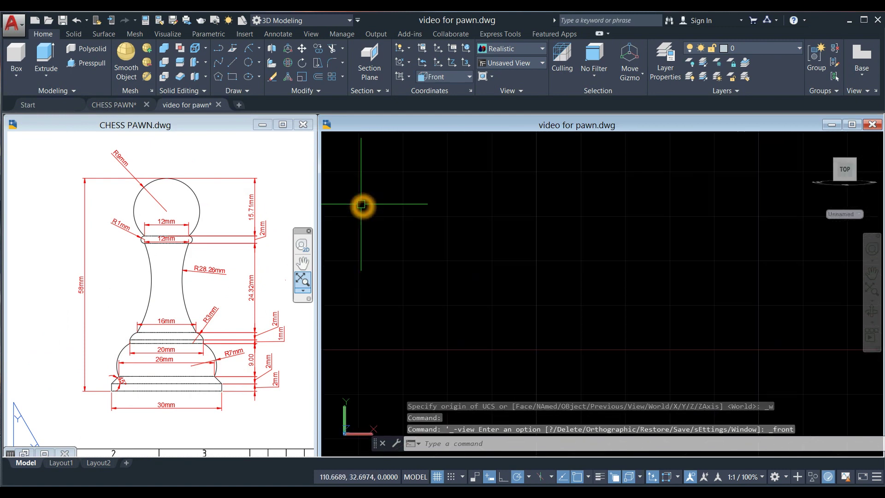
- Examine the dimensions of the pawn's base in the CHESS PAWN reference drawing
{"action": "left_click", "coordinate": [176, 415]}
{"action": "left_click", "coordinate": [394, 316]}
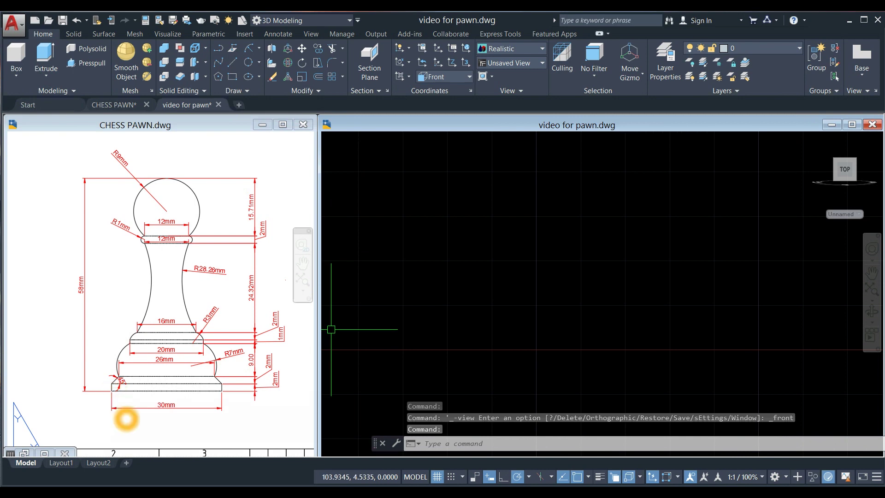
{"action": "left_click", "coordinate": [127, 419]}
{"action": "scroll", "coordinate": [85, 397], "scroll_direction": "up", "scroll_amount": 5}
{"action": "scroll", "coordinate": [94, 376], "scroll_direction": "down", "scroll_amount": 2}
{"action": "scroll", "coordinate": [98, 383], "scroll_direction": "down", "scroll_amount": 4}
{"action": "scroll", "coordinate": [187, 380], "scroll_direction": "up", "scroll_amount": 4}
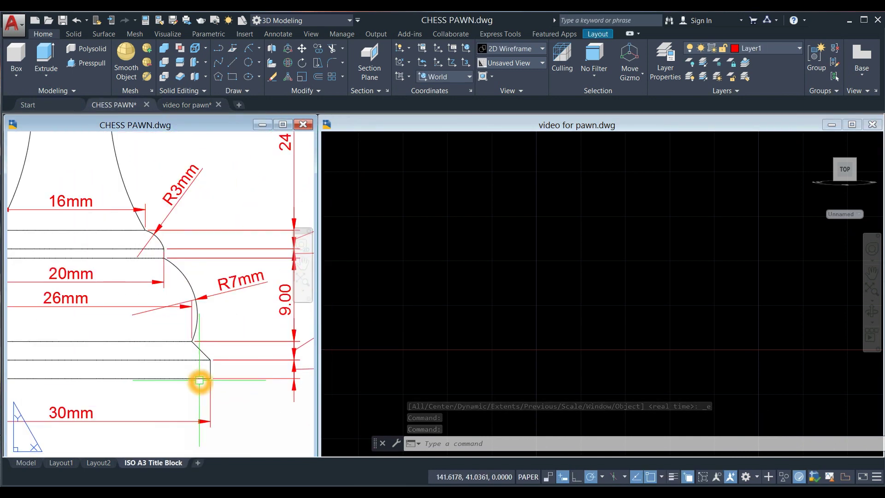
{"action": "scroll", "coordinate": [143, 381], "scroll_direction": "down", "scroll_amount": 4}
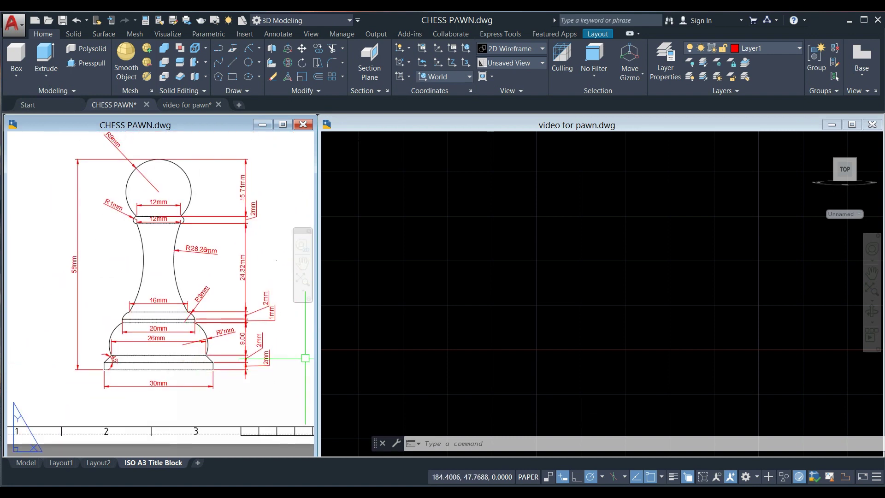
- Draw a 30 mm horizontal line in the pawn drawing as the bottom edge of the base
{"action": "left_click", "coordinate": [471, 339]}
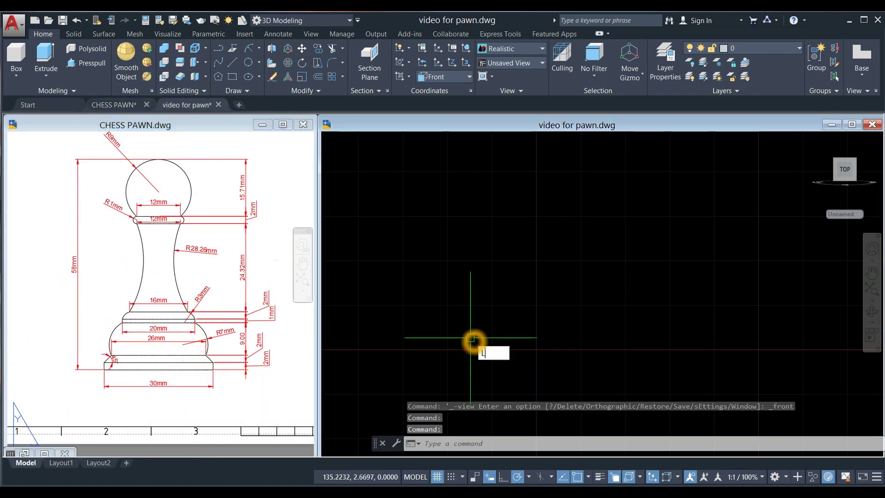
{"action": "type", "text": "L"}
{"action": "key", "text": "Return"}
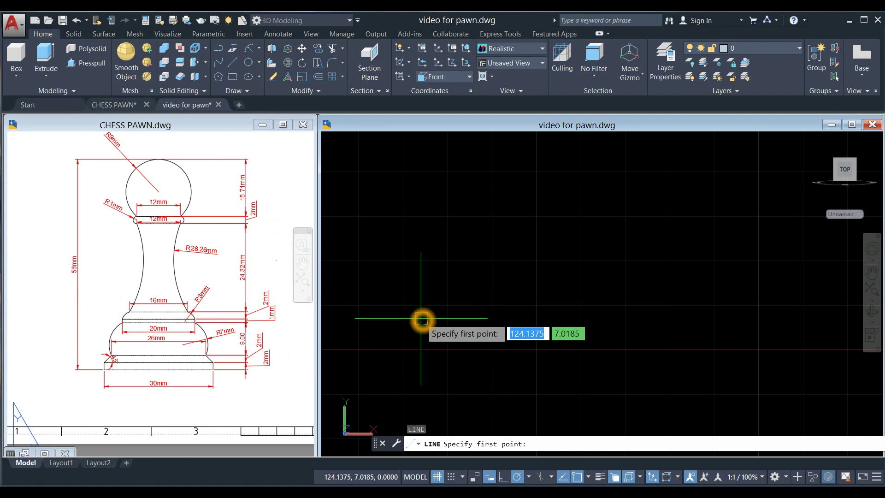
{"action": "left_click", "coordinate": [421, 317]}
{"action": "left_click", "coordinate": [581, 317]}
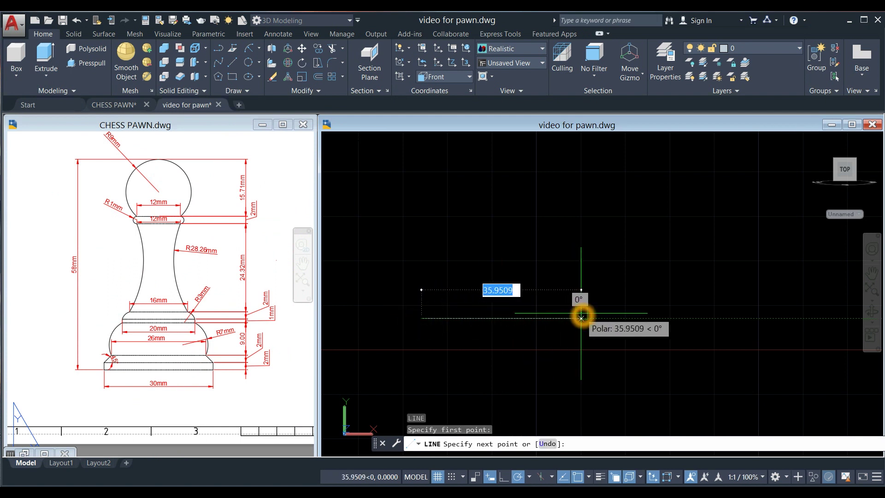
{"action": "key", "text": "Return"}
{"action": "right_click", "coordinate": [560, 258]}
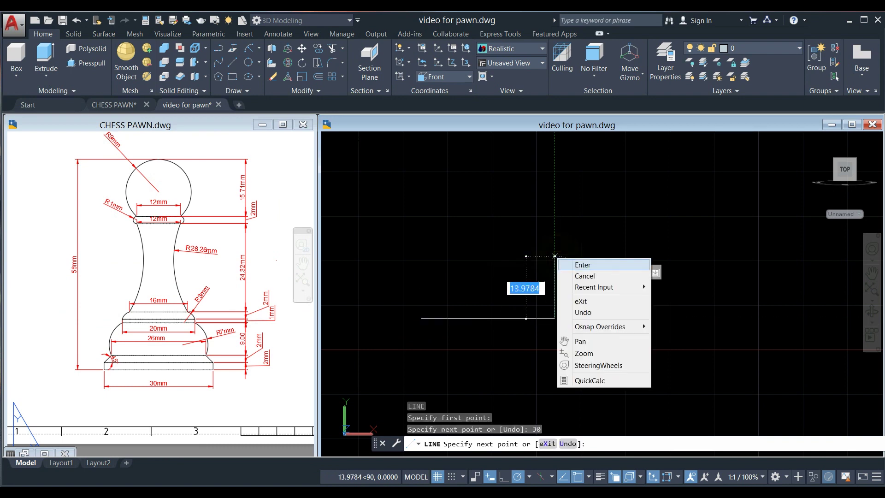
{"action": "left_click", "coordinate": [573, 261]}
{"action": "key", "text": "Escape"}
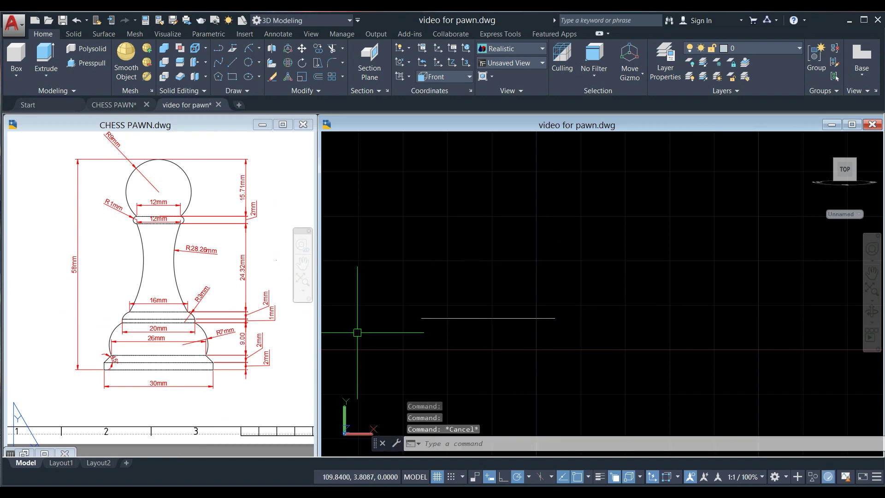
- Offset the 30 mm base line upward by 2 mm, following the reference drawing
{"action": "left_click", "coordinate": [210, 403]}
{"action": "scroll", "coordinate": [183, 372], "scroll_direction": "up", "scroll_amount": 5}
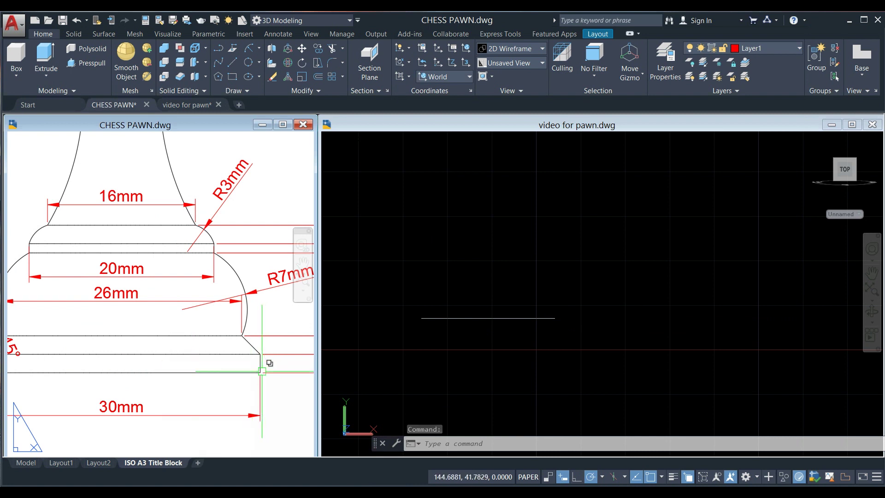
{"action": "left_click", "coordinate": [438, 269]}
{"action": "left_click", "coordinate": [439, 268]}
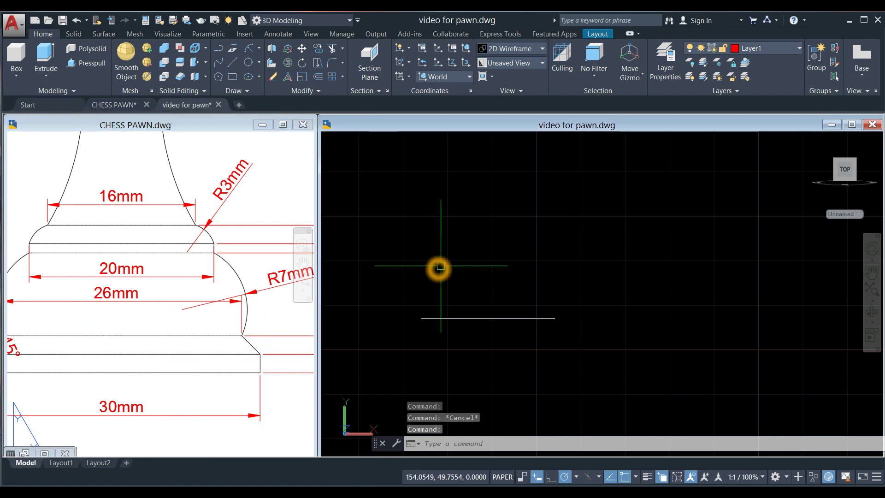
{"action": "type", "text": "O"}
{"action": "key", "text": "Return"}
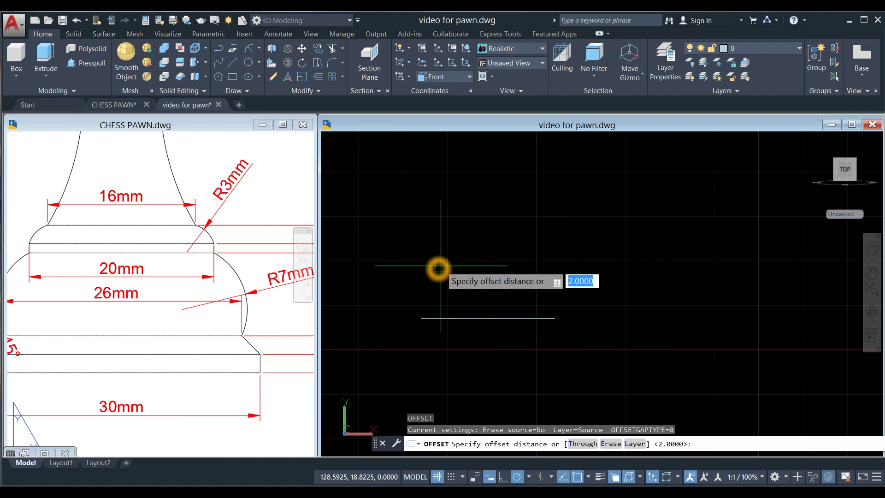
{"action": "type", "text": "2"}
{"action": "key", "text": "Return"}
{"action": "left_click", "coordinate": [456, 318]}
{"action": "left_click", "coordinate": [456, 296]}
{"action": "right_click", "coordinate": [468, 274]}
{"action": "left_click", "coordinate": [483, 277]}
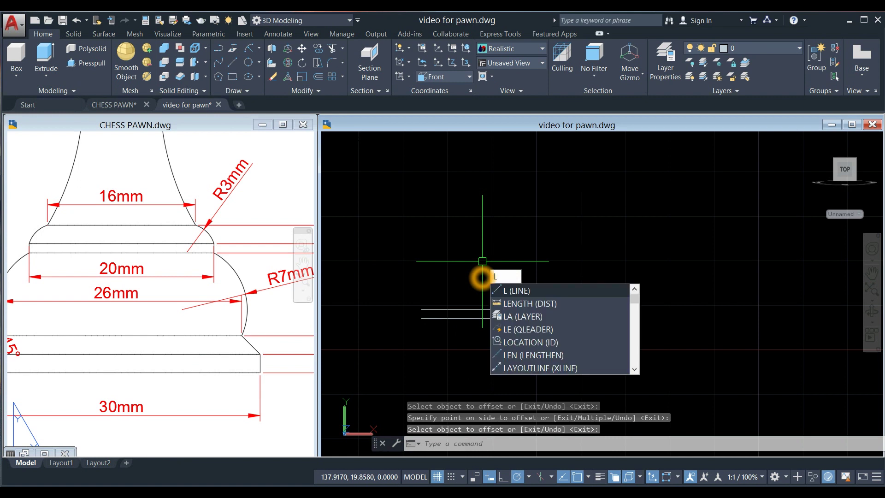
- Close the base rectangle with vertical lines joining the right and left ends of the two horizontal lines
{"action": "key", "text": "Return"}
{"action": "left_click", "coordinate": [549, 314]}
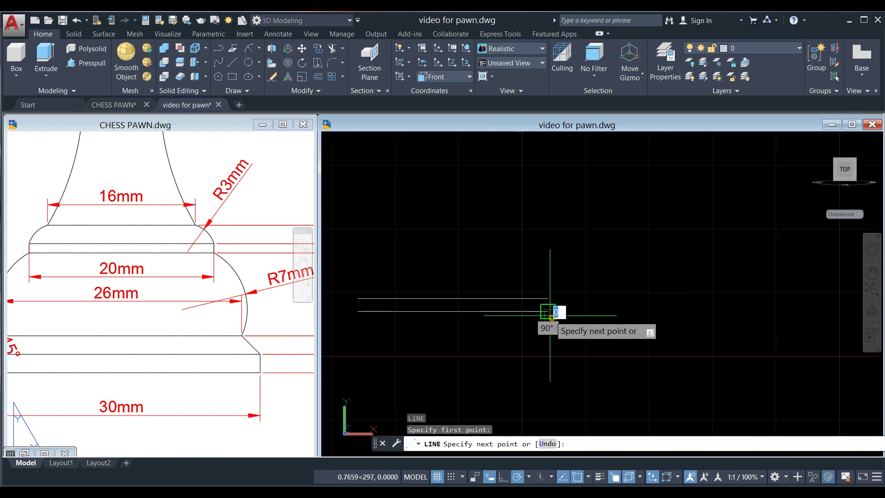
{"action": "left_click", "coordinate": [548, 298]}
{"action": "right_click", "coordinate": [564, 282]}
{"action": "left_click", "coordinate": [576, 283]}
{"action": "right_click", "coordinate": [491, 236]}
{"action": "left_click", "coordinate": [511, 243]}
{"action": "left_click", "coordinate": [357, 311]}
{"action": "left_click", "coordinate": [357, 299]}
{"action": "right_click", "coordinate": [425, 265]}
{"action": "left_click", "coordinate": [443, 275]}
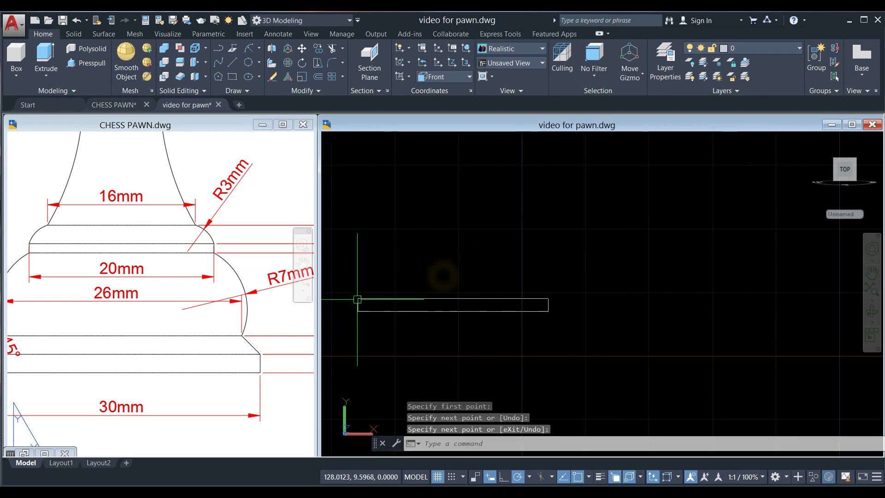
- Offset the top edge of the base rectangle upward by 2 mm
{"action": "scroll", "coordinate": [159, 316], "scroll_direction": "down", "scroll_amount": 3}
{"action": "scroll", "coordinate": [161, 318], "scroll_direction": "up", "scroll_amount": 2}
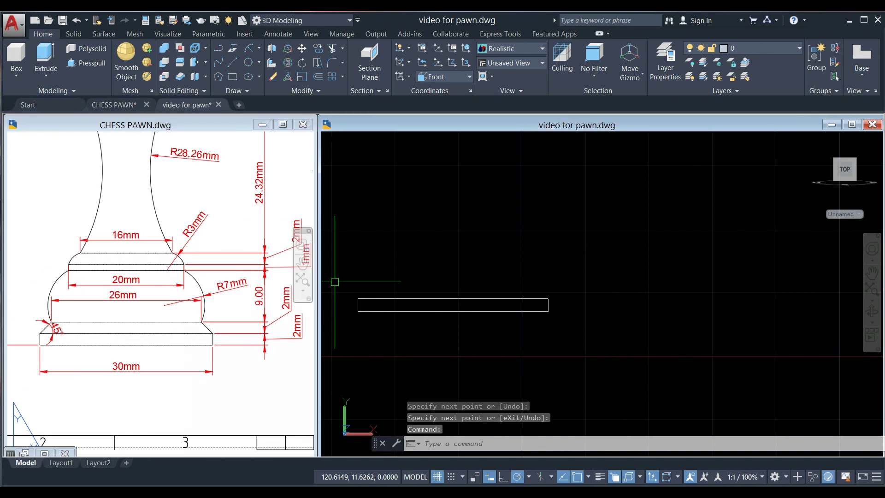
{"action": "left_click", "coordinate": [487, 243]}
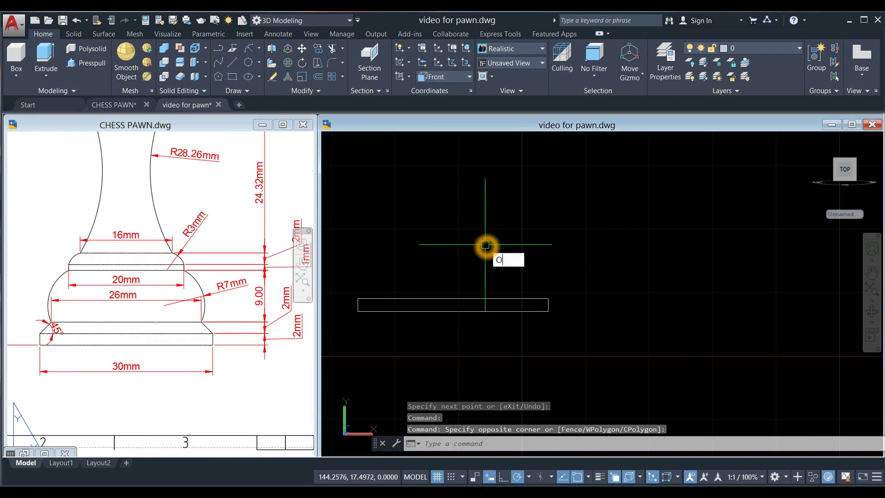
{"action": "type", "text": "O"}
{"action": "key", "text": "Return"}
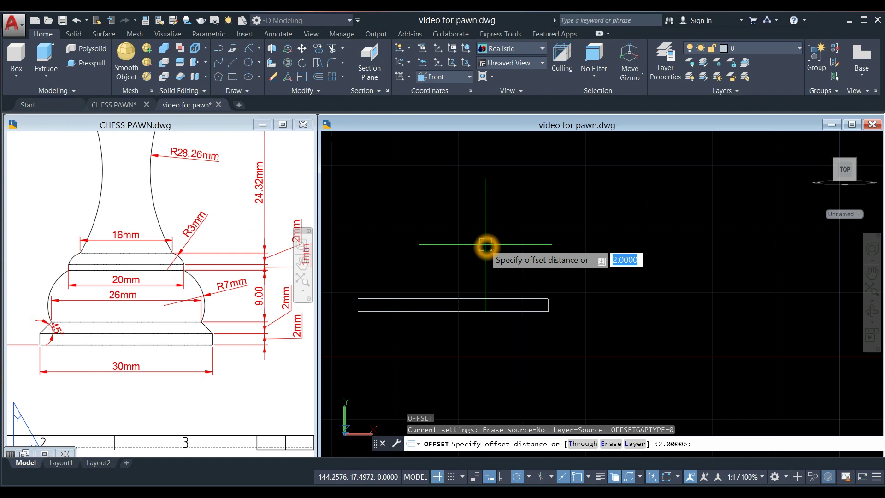
{"action": "right_click", "coordinate": [486, 246]}
{"action": "left_click", "coordinate": [474, 299]}
{"action": "left_click", "coordinate": [477, 281]}
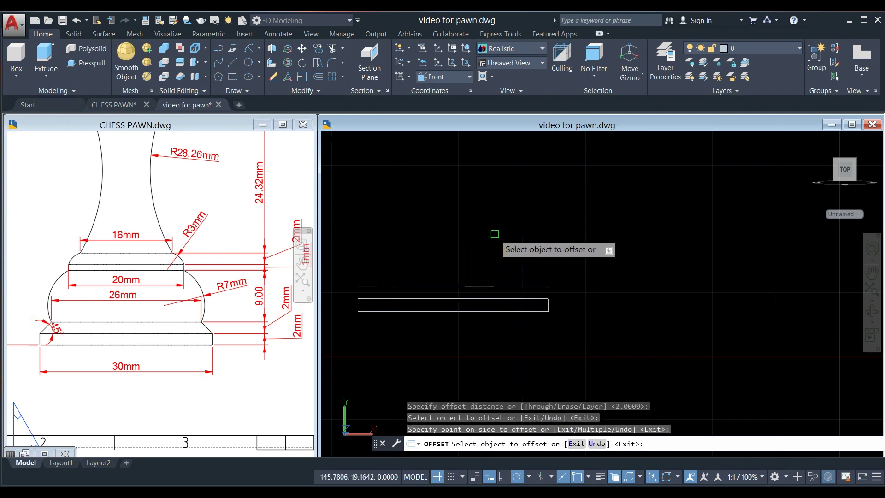
{"action": "right_click", "coordinate": [494, 233]}
{"action": "left_click", "coordinate": [516, 239]}
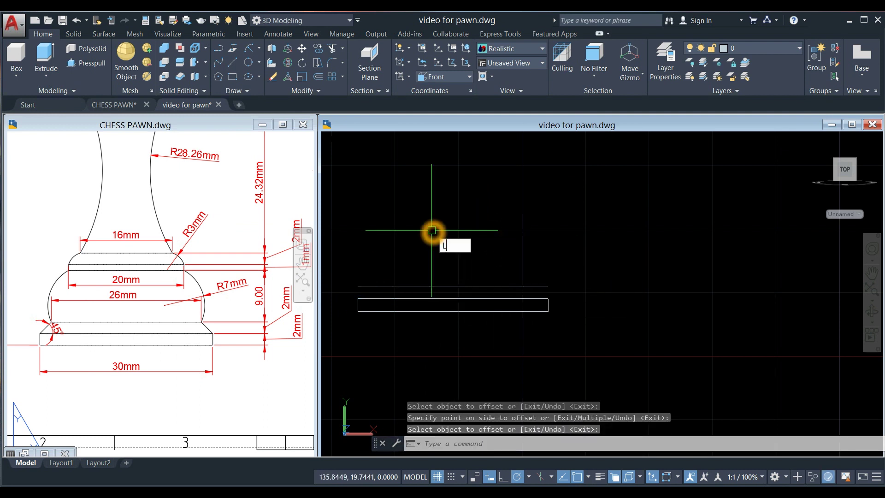
- Draw a line about 22 mm long at 45° from the upper-left corner of the base rectangle
{"action": "key", "text": "Return"}
{"action": "left_click", "coordinate": [357, 299]}
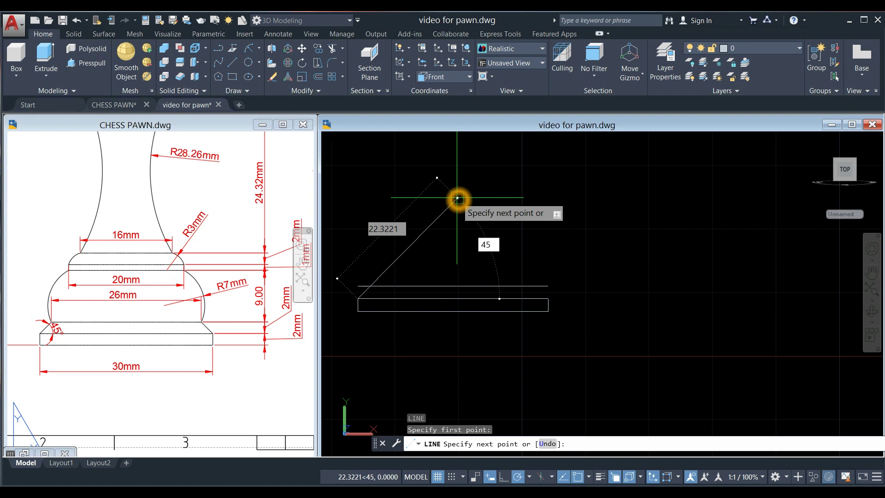
{"action": "left_click", "coordinate": [458, 199]}
{"action": "right_click", "coordinate": [493, 185]}
{"action": "left_click", "coordinate": [504, 192]}
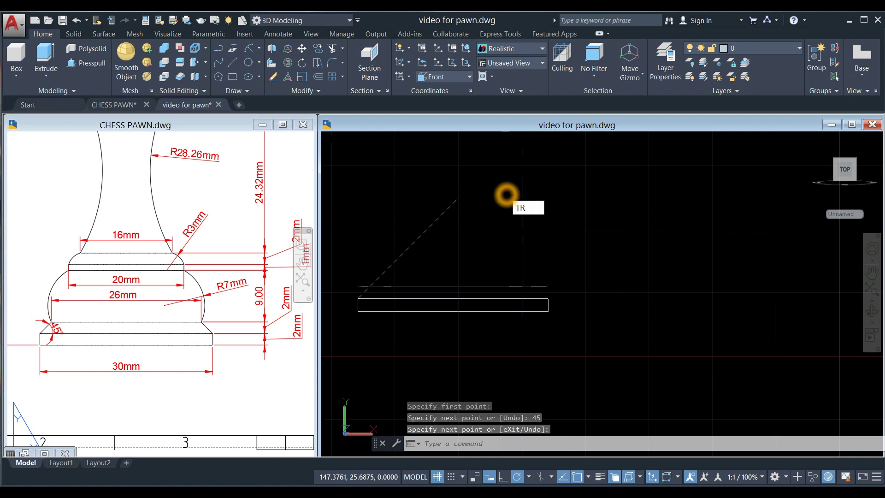
- Trim the upper offset line left of the 45° line and the part of the 45° line above the offset line
{"action": "key", "text": "Return"}
{"action": "scroll", "coordinate": [355, 297], "scroll_direction": "up", "scroll_amount": 3}
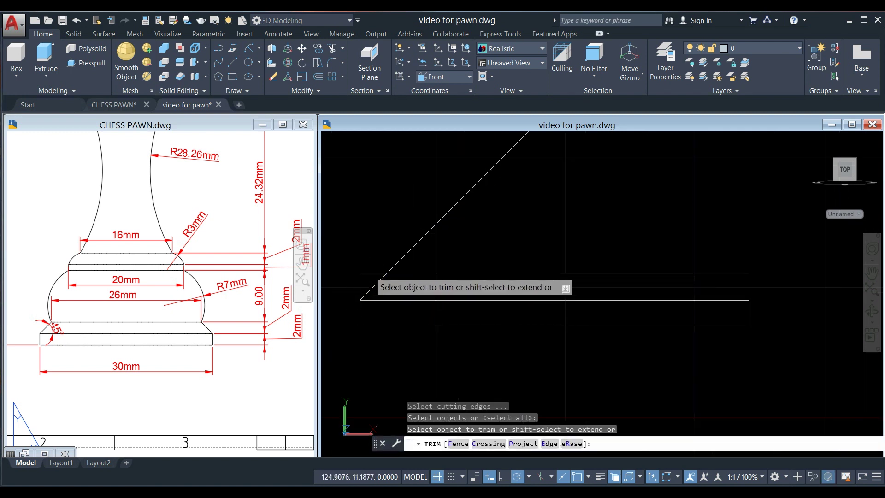
{"action": "left_click", "coordinate": [371, 274]}
{"action": "left_click", "coordinate": [399, 261]}
{"action": "scroll", "coordinate": [402, 259], "scroll_direction": "down", "scroll_amount": 6}
{"action": "right_click", "coordinate": [451, 222]}
{"action": "left_click", "coordinate": [461, 225]}
{"action": "scroll", "coordinate": [399, 271], "scroll_direction": "up", "scroll_amount": 4}
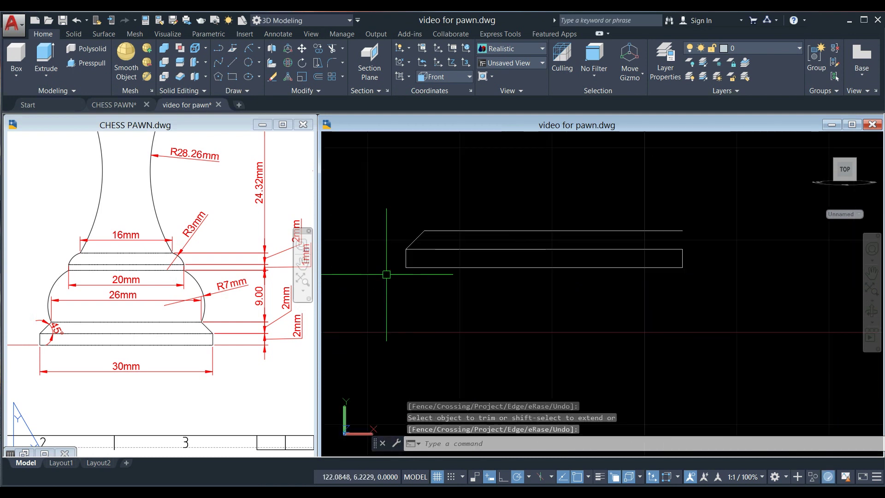
{"action": "left_click", "coordinate": [423, 240]}
{"action": "left_click", "coordinate": [489, 174]}
{"action": "key", "text": "Escape"}
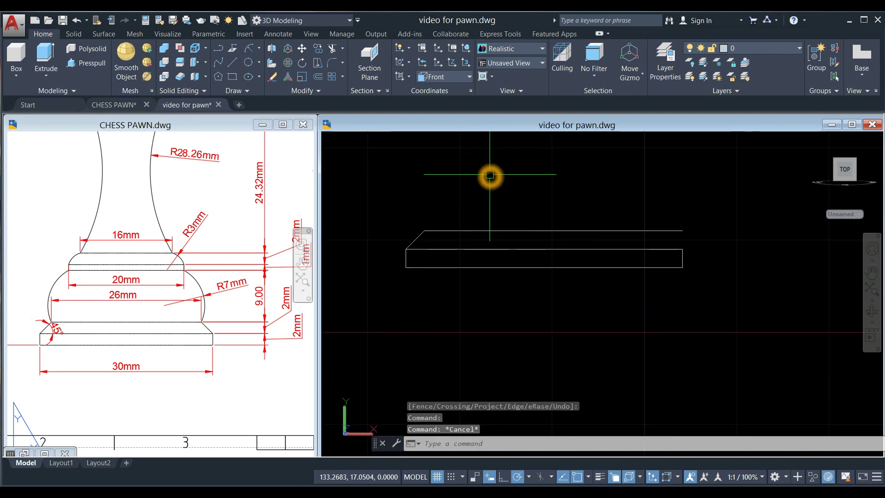
- Mirror the short 45° line about the vertical axis through the base's midpoint, keeping the source line
{"action": "key", "text": "Return"}
{"action": "left_click", "coordinate": [415, 239]}
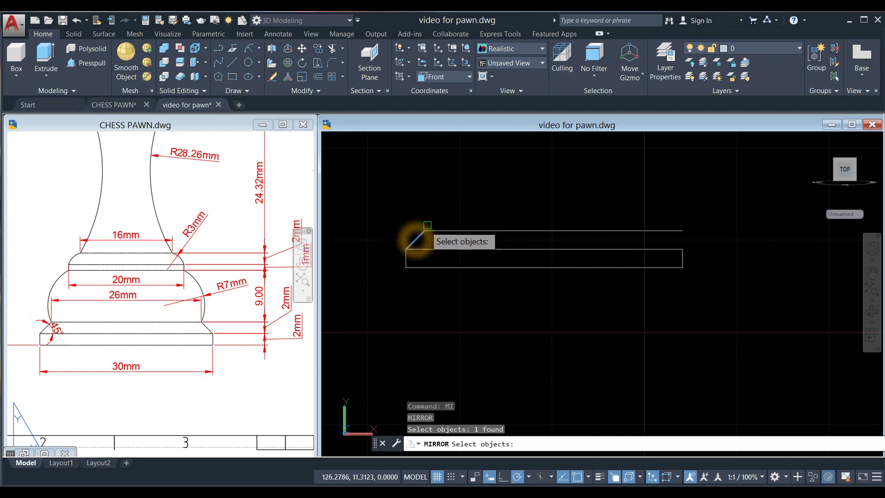
{"action": "key", "text": "Return"}
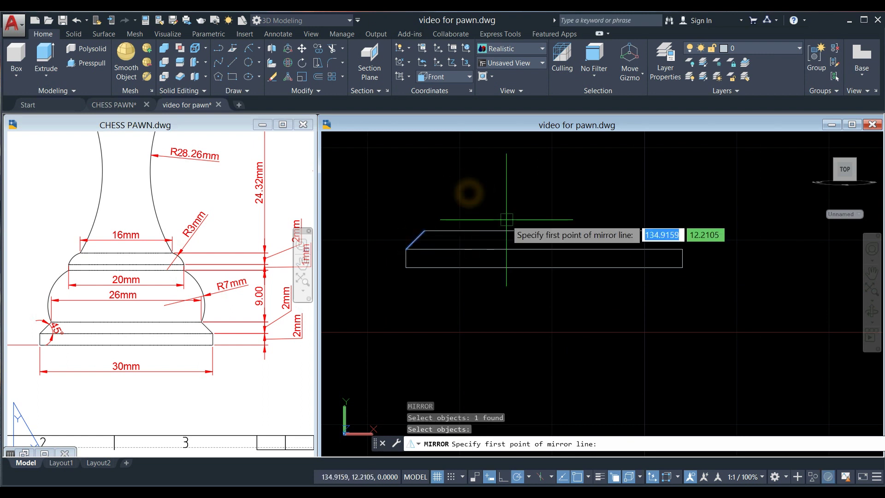
{"action": "left_click", "coordinate": [545, 267]}
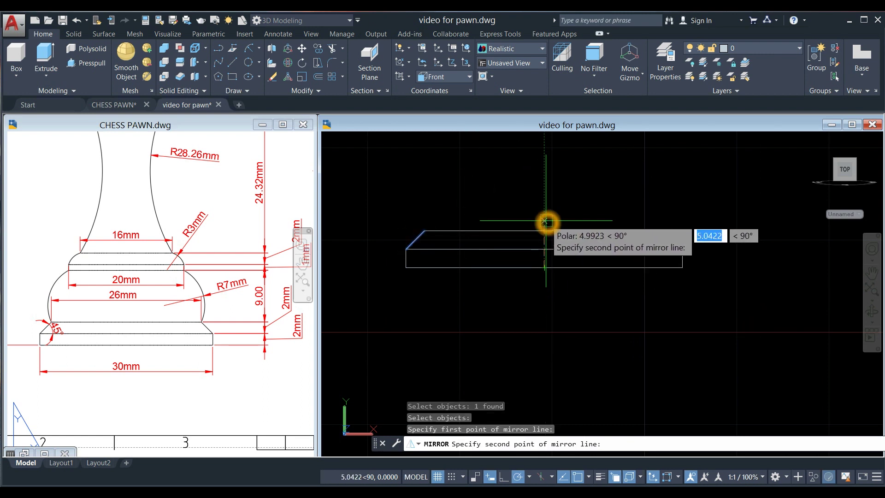
{"action": "left_click", "coordinate": [545, 189]}
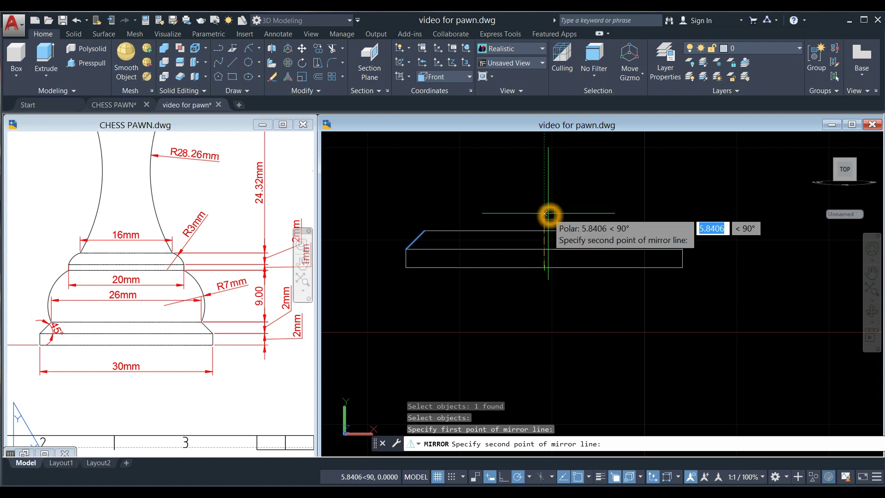
{"action": "left_click", "coordinate": [544, 194]}
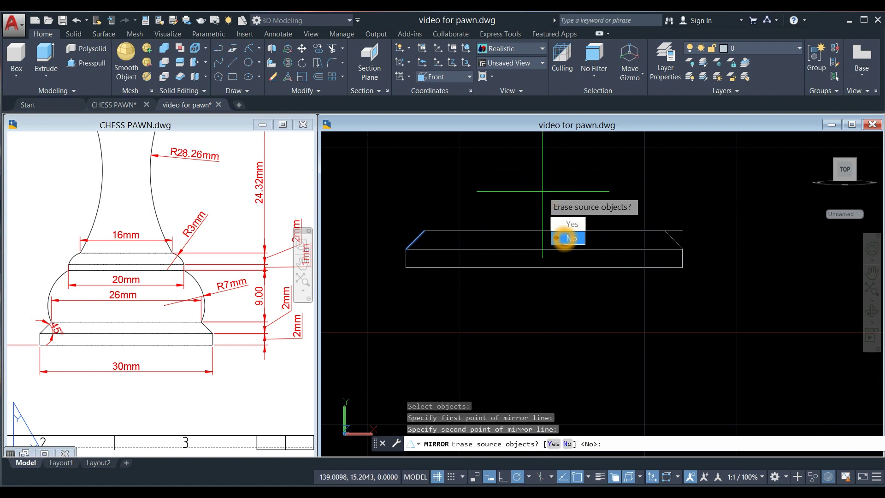
{"action": "left_click", "coordinate": [563, 238]}
- Trim the end of the upper line that overhangs the mirrored 45° line on the right
{"action": "type", "text": "TR"}
{"action": "key", "text": "Return"}
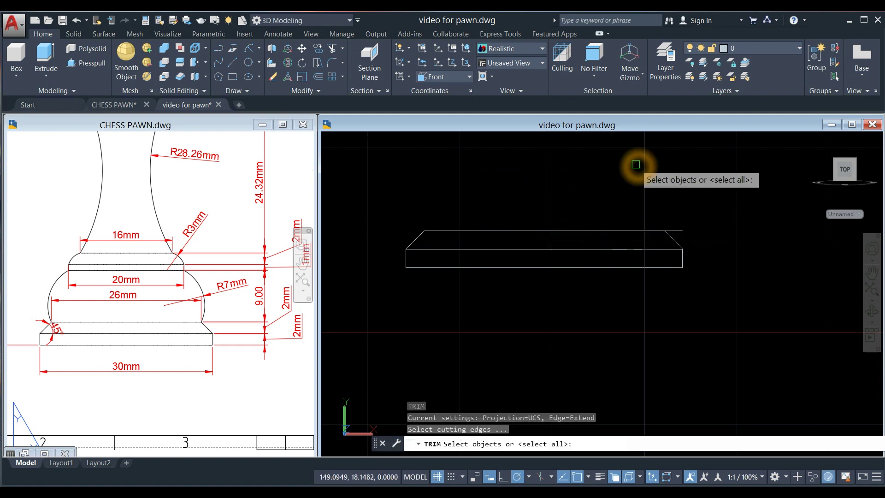
{"action": "key", "text": "Return"}
{"action": "left_click", "coordinate": [677, 230]}
{"action": "right_click", "coordinate": [661, 181]}
{"action": "left_click", "coordinate": [673, 186]}
{"action": "scroll", "coordinate": [602, 257], "scroll_direction": "down", "scroll_amount": 2}
{"action": "middle_click_drag", "start_coordinate": [603, 257], "coordinate": [553, 266]}
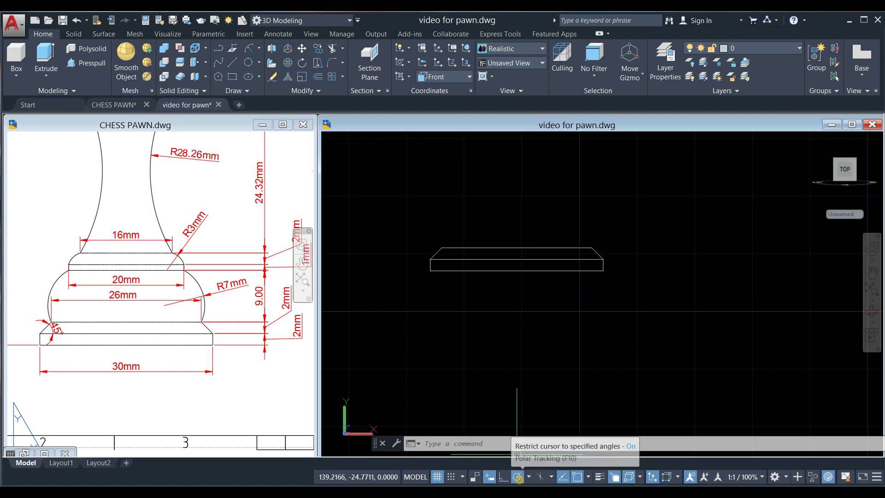
- Set the polar tracking increment angle to 45° in the drafting settings
{"action": "left_click", "coordinate": [529, 477]}
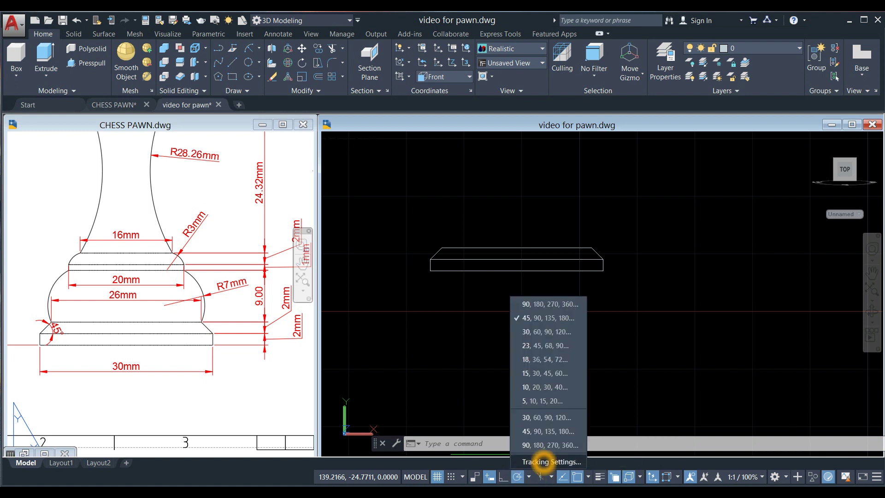
{"action": "left_click", "coordinate": [548, 461]}
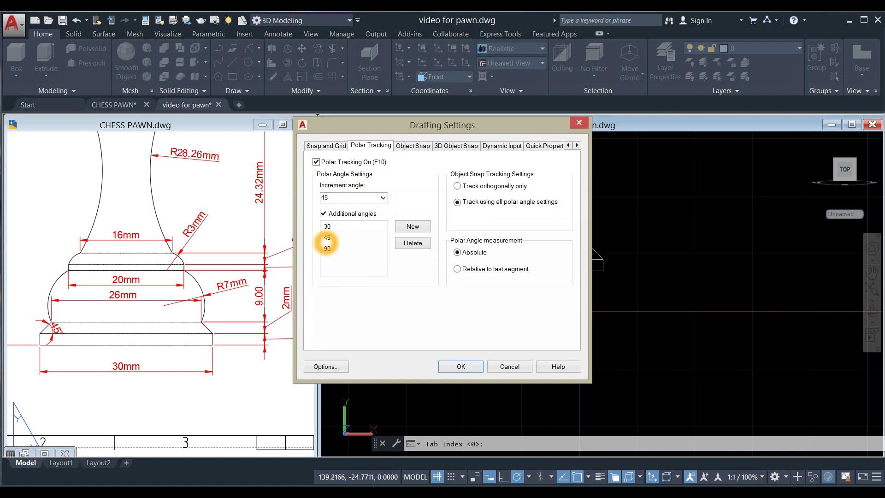
{"action": "left_click", "coordinate": [403, 228]}
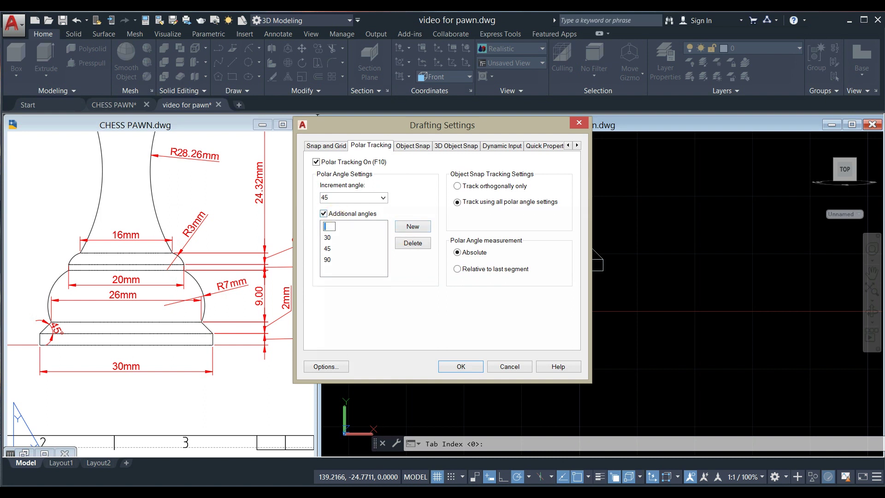
{"action": "left_click", "coordinate": [382, 197]}
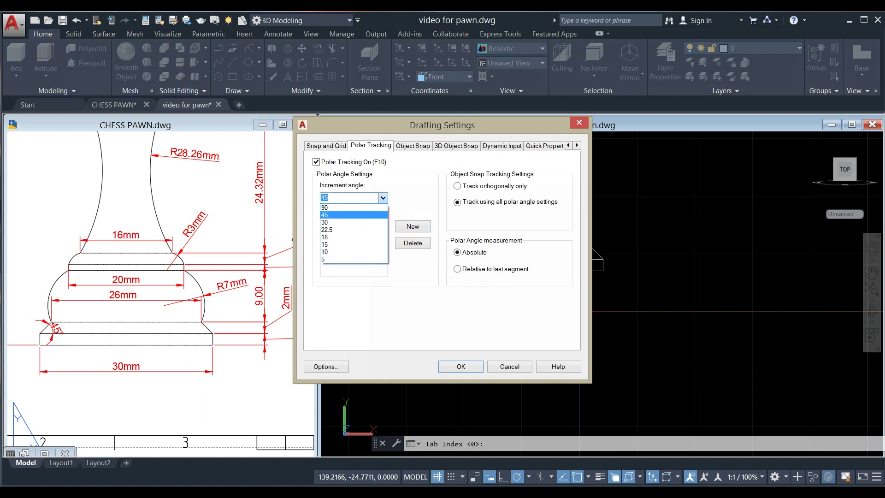
{"action": "left_click", "coordinate": [333, 214]}
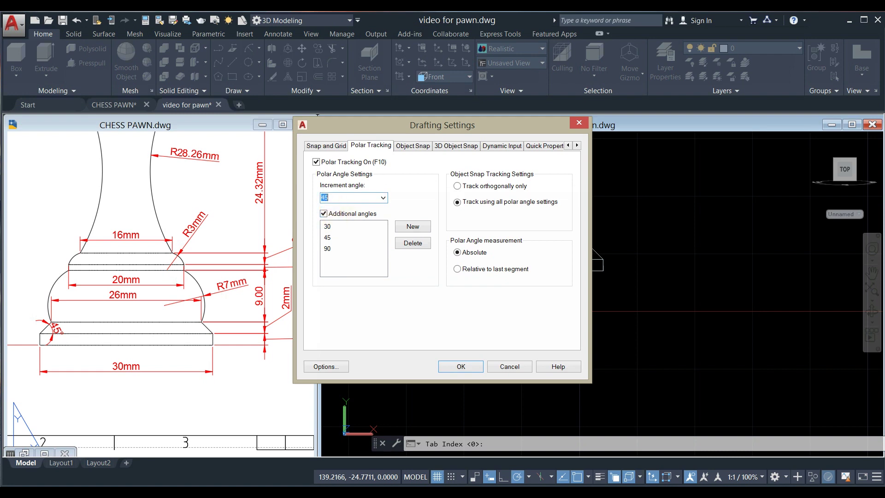
{"action": "left_click", "coordinate": [461, 366]}
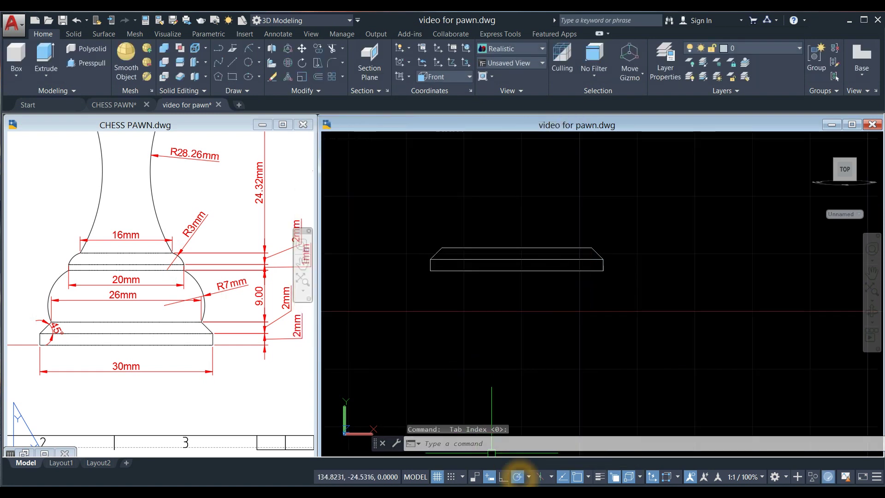
{"action": "right_click", "coordinate": [518, 477]}
{"action": "left_click", "coordinate": [519, 321]}
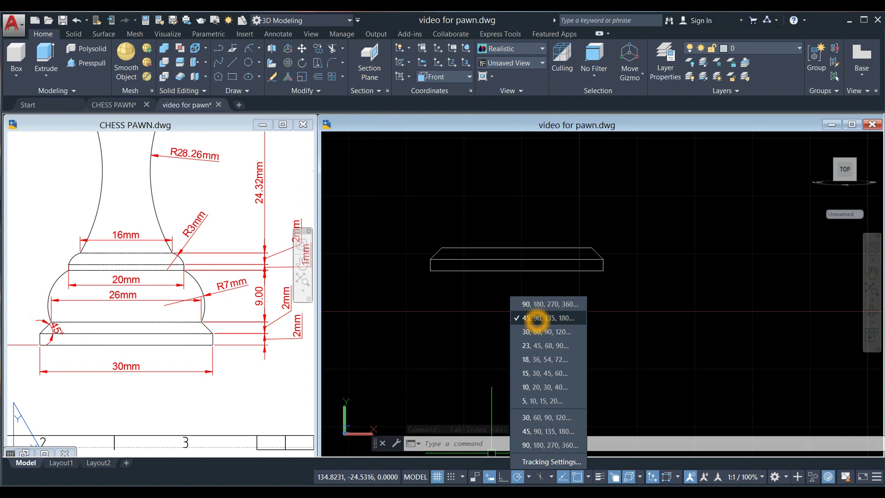
{"action": "left_click", "coordinate": [609, 312]}
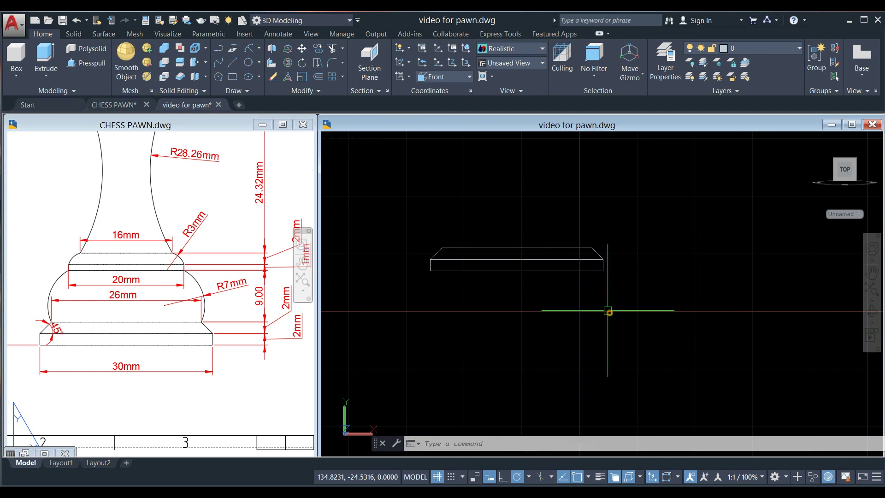
- Draw a vertical line 9 mm up from the midpoint of the base's top edge
{"action": "left_click", "coordinate": [256, 355]}
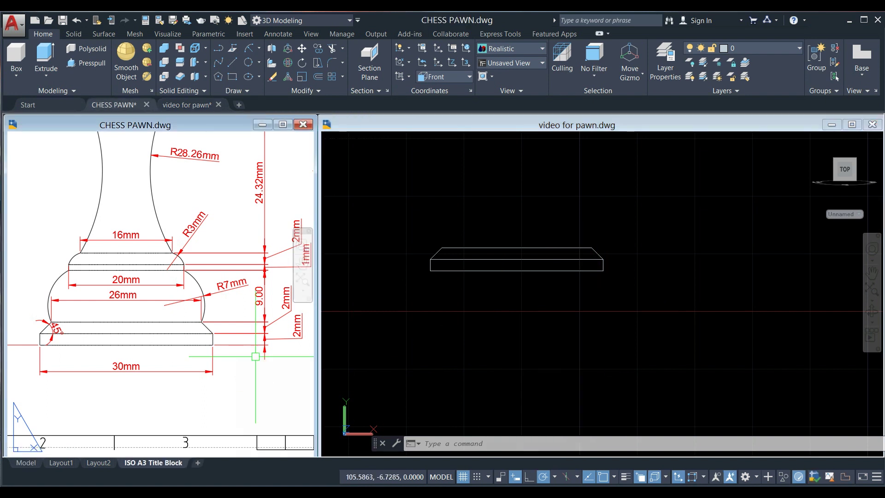
{"action": "left_click", "coordinate": [513, 317]}
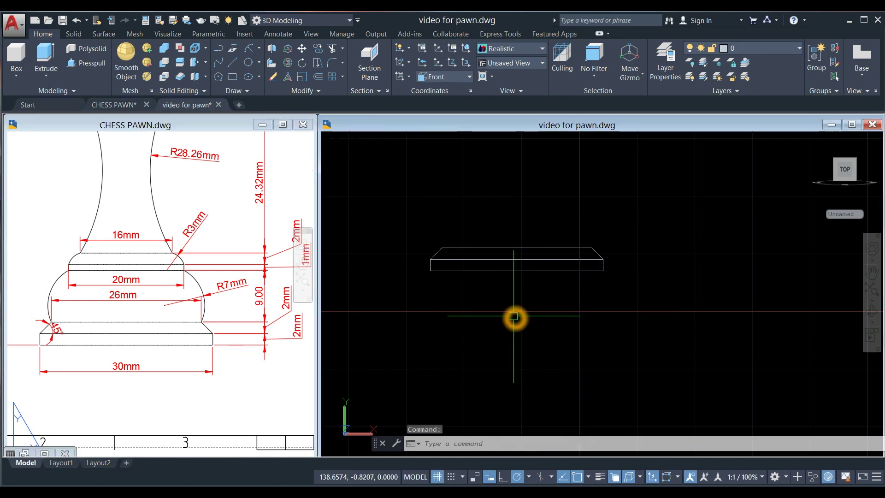
{"action": "left_click", "coordinate": [186, 371]}
{"action": "left_click", "coordinate": [204, 344]}
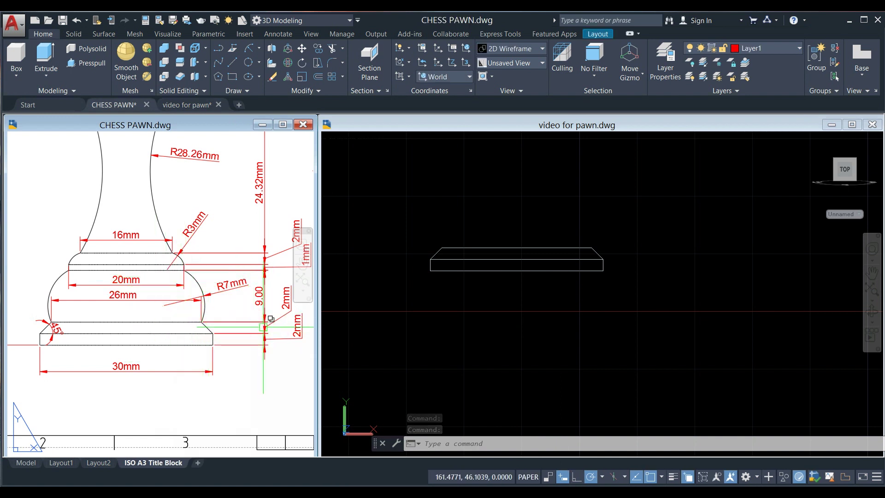
{"action": "left_click", "coordinate": [466, 337]}
{"action": "middle_click_drag", "start_coordinate": [468, 319], "coordinate": [441, 351]}
{"action": "scroll", "coordinate": [440, 352], "scroll_direction": "down", "scroll_amount": 2}
{"action": "left_click", "coordinate": [474, 253]}
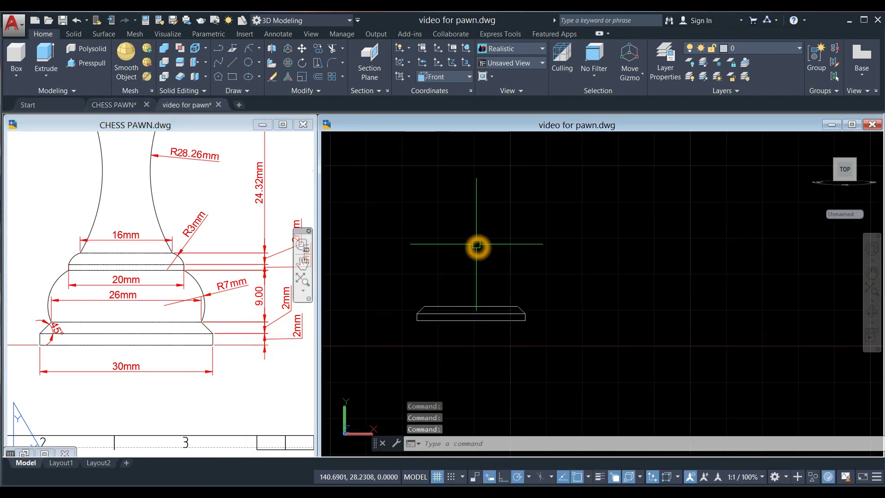
{"action": "type", "text": "l"}
{"action": "key", "text": "Return"}
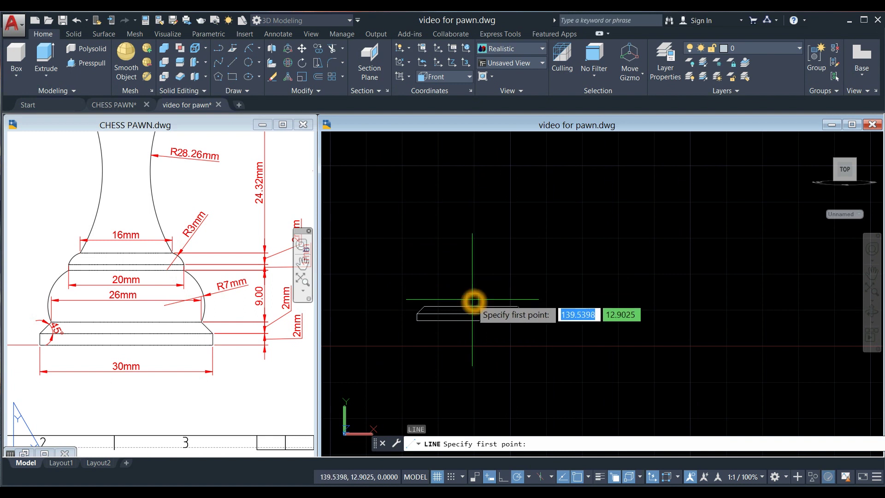
{"action": "left_click", "coordinate": [471, 306]}
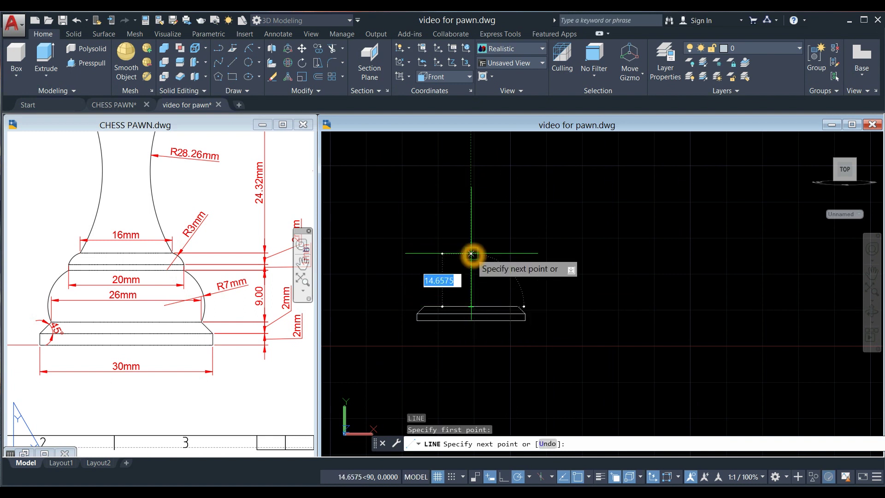
{"action": "type", "text": "9"}
{"action": "key", "text": "Return"}
{"action": "right_click", "coordinate": [488, 233]}
{"action": "left_click", "coordinate": [511, 234]}
- Draw a 20 mm horizontal line centred on the vertical line's upper end, starting 10 mm to its right
{"action": "left_click", "coordinate": [197, 332]}
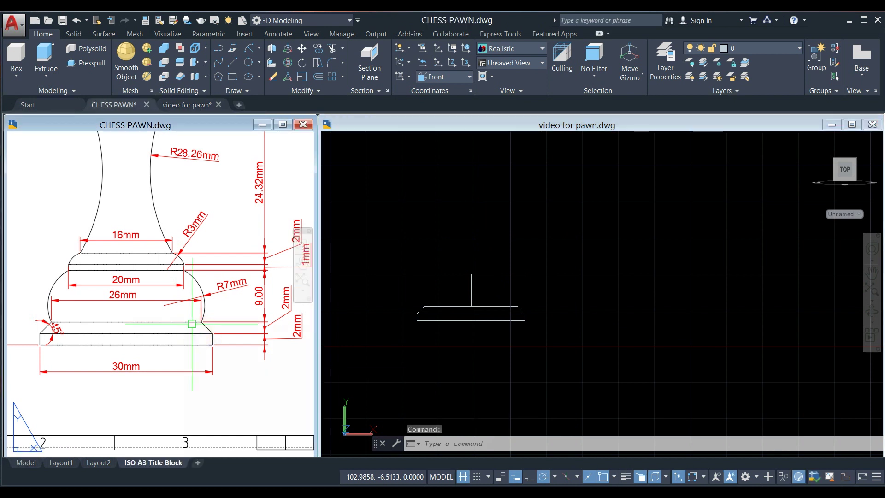
{"action": "left_click", "coordinate": [141, 274]}
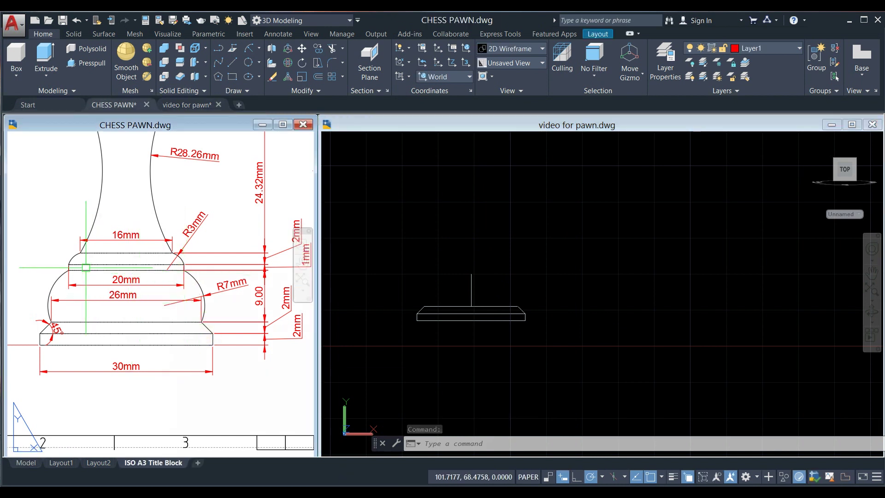
{"action": "mouse_move", "coordinate": [72, 270]}
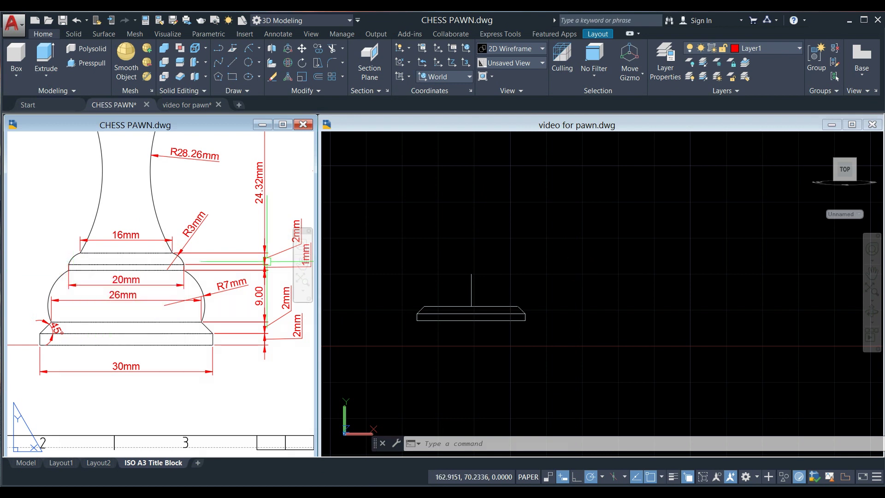
{"action": "left_click", "coordinate": [506, 251]}
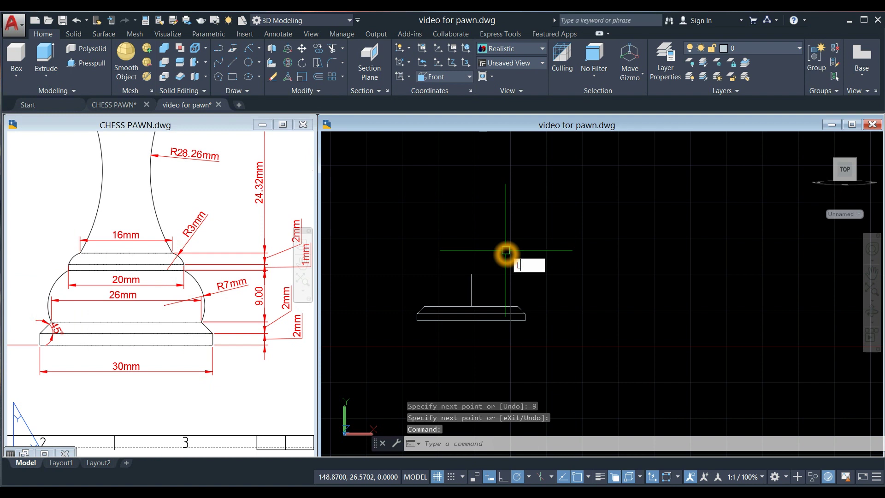
{"action": "type", "text": "L"}
{"action": "key", "text": "Return"}
{"action": "scroll", "coordinate": [446, 254], "scroll_direction": "up", "scroll_amount": 3}
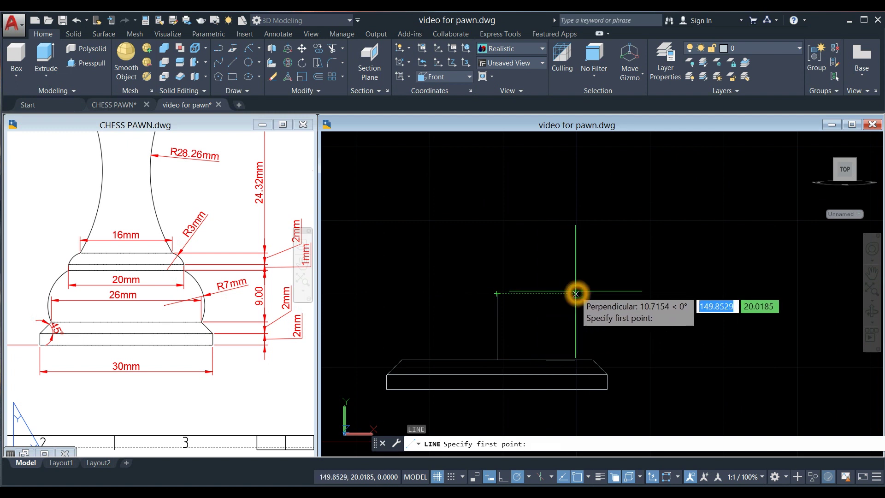
{"action": "key", "text": "Return"}
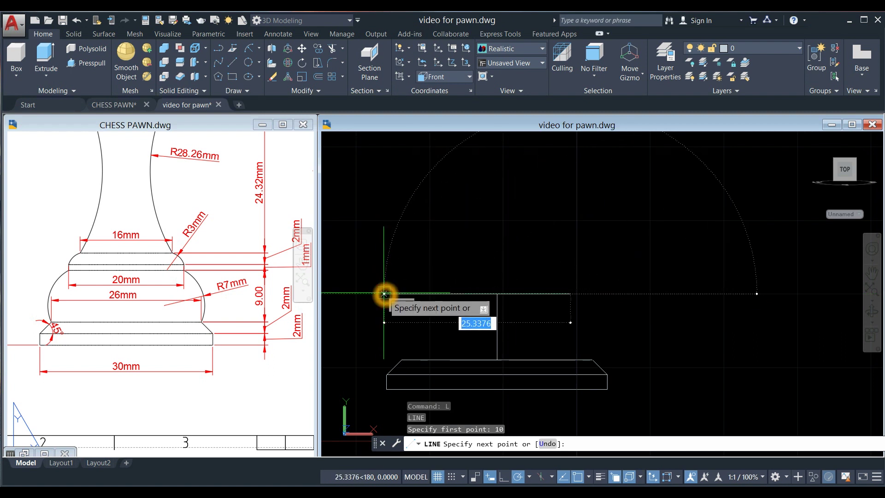
{"action": "key", "text": "Return"}
{"action": "right_click", "coordinate": [405, 235]}
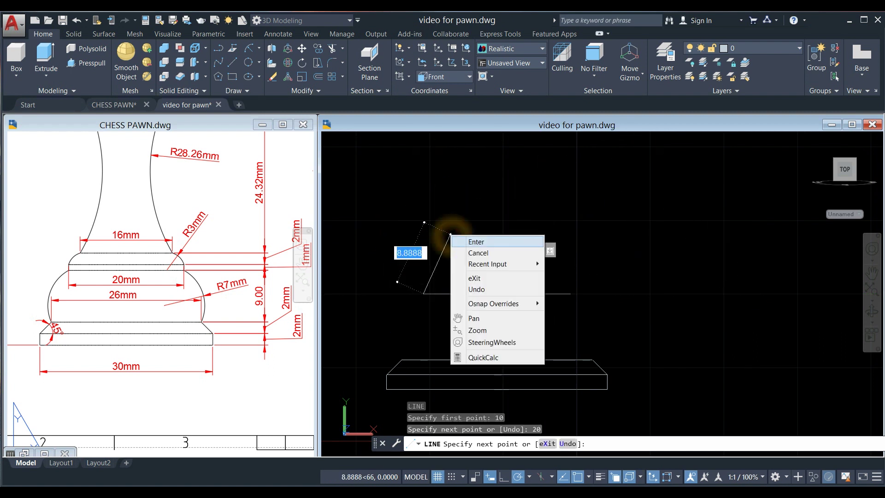
{"action": "left_click", "coordinate": [458, 241]}
{"action": "left_click", "coordinate": [240, 313]}
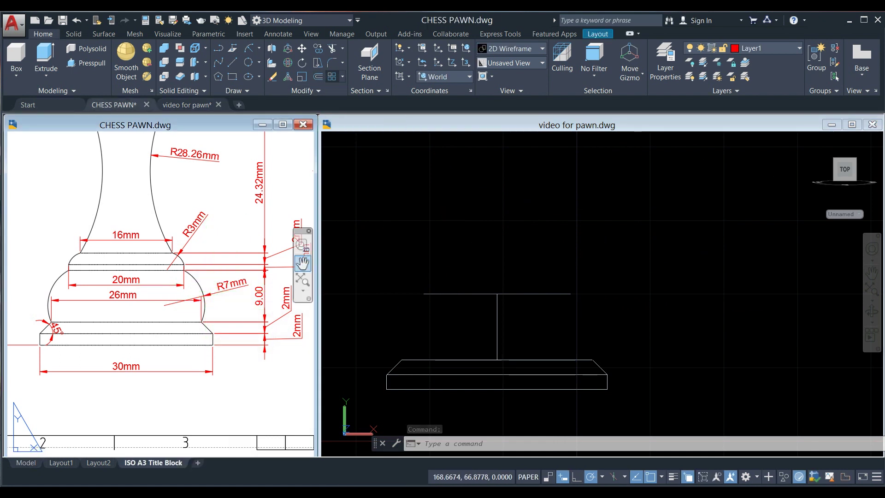
{"action": "left_click", "coordinate": [258, 48]}
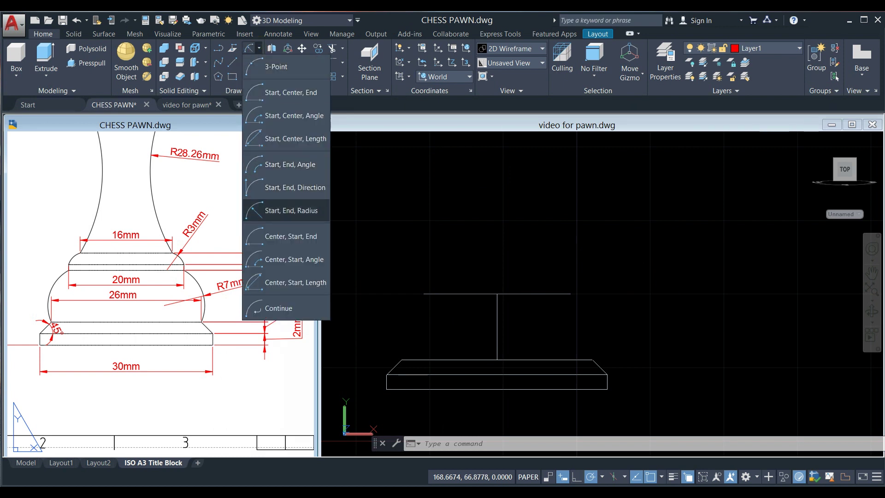
{"action": "left_click", "coordinate": [285, 213]}
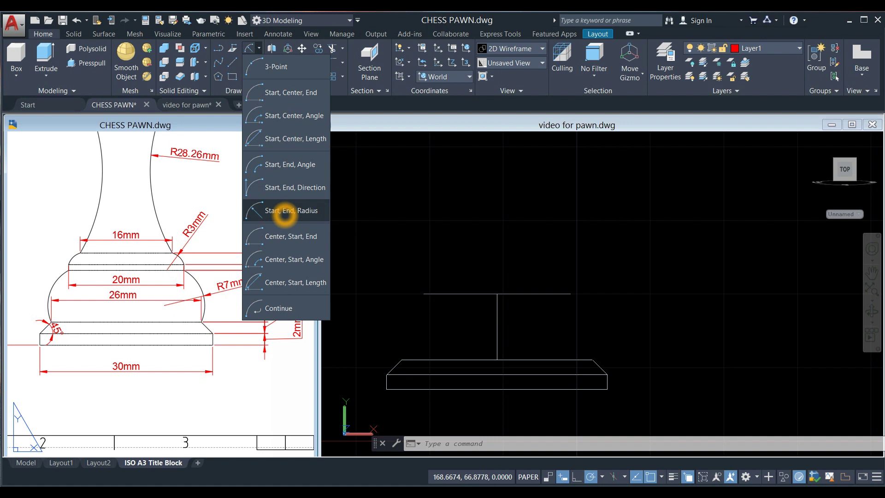
{"action": "left_click", "coordinate": [285, 211]}
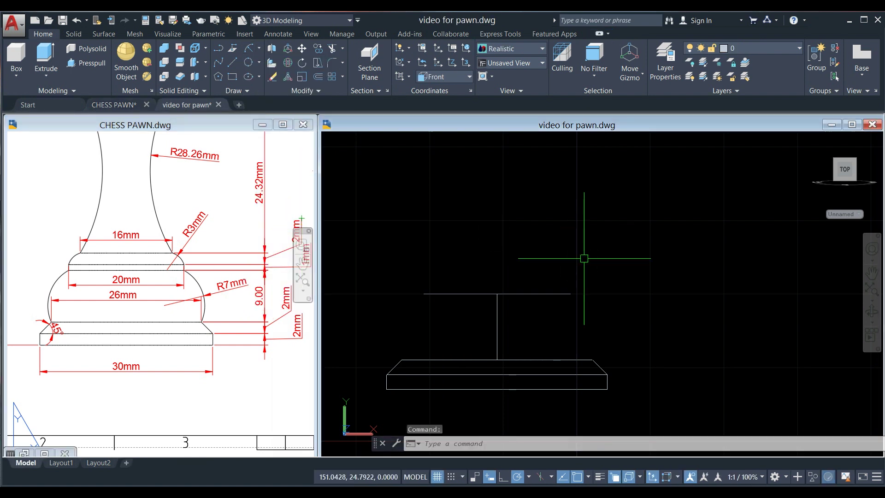
{"action": "left_click", "coordinate": [258, 55]}
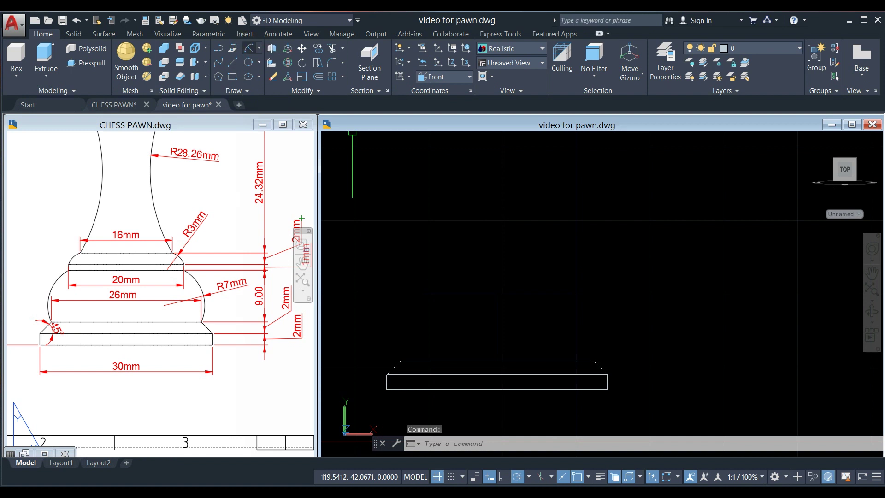
{"action": "left_click", "coordinate": [249, 48]}
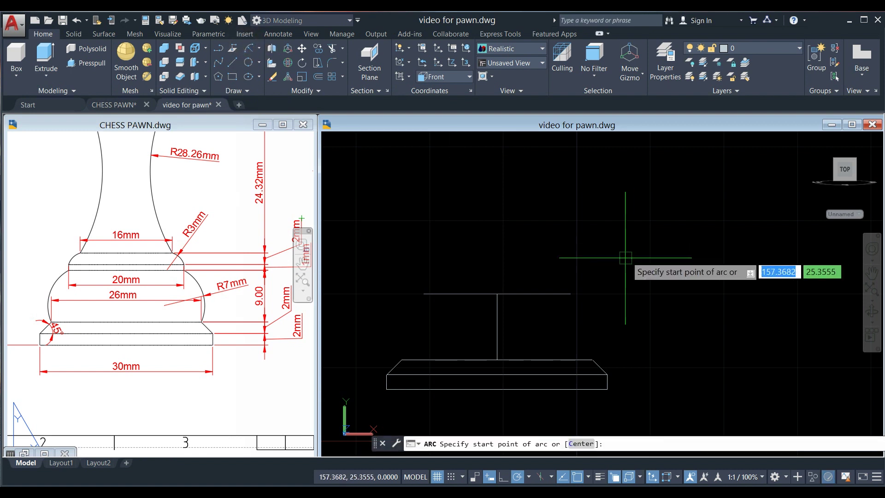
{"action": "left_click", "coordinate": [571, 295]}
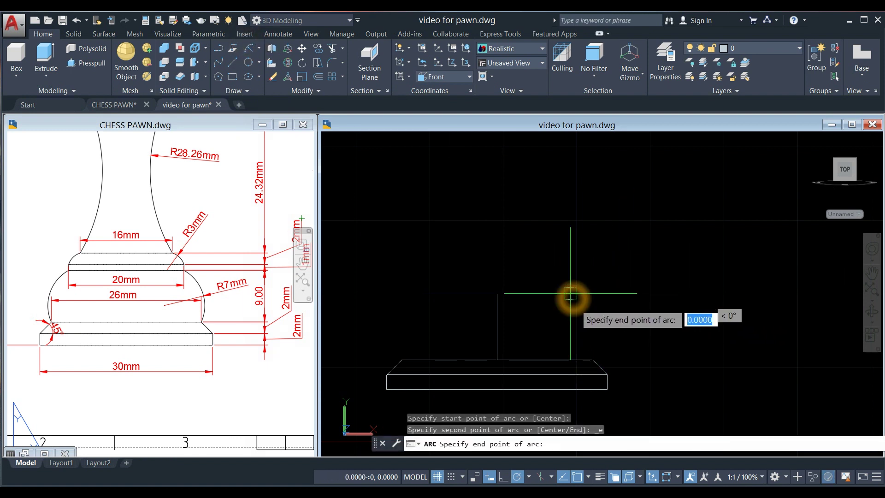
{"action": "left_click", "coordinate": [592, 360]}
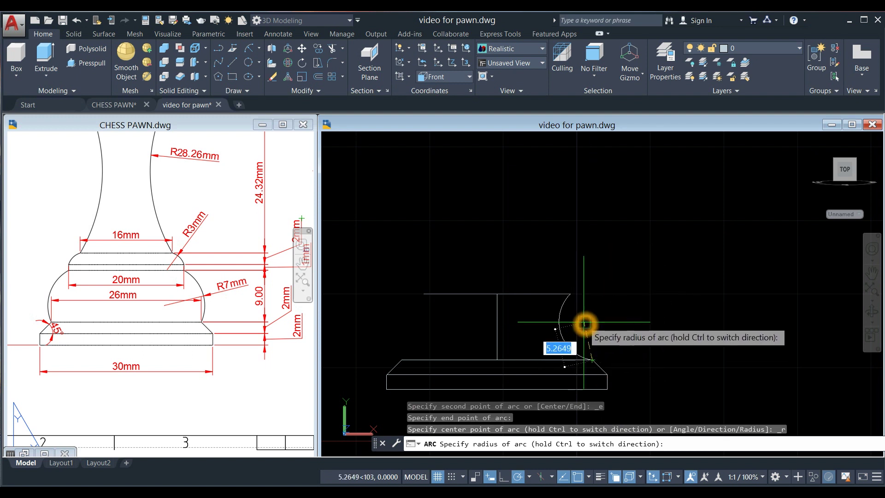
{"action": "key", "text": "Escape"}
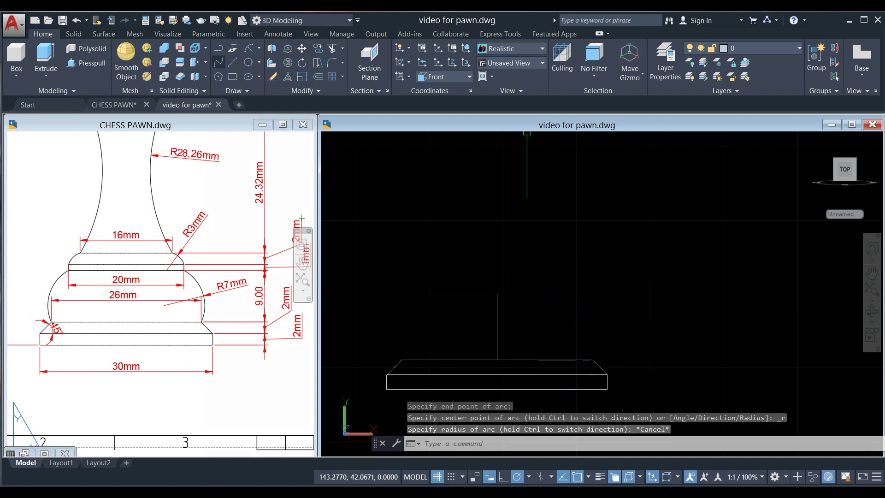
- Draw a Start, End, Radius arc of 7 mm from the base's upper-right corner to the right end of the 20 mm line
{"action": "left_click", "coordinate": [249, 47]}
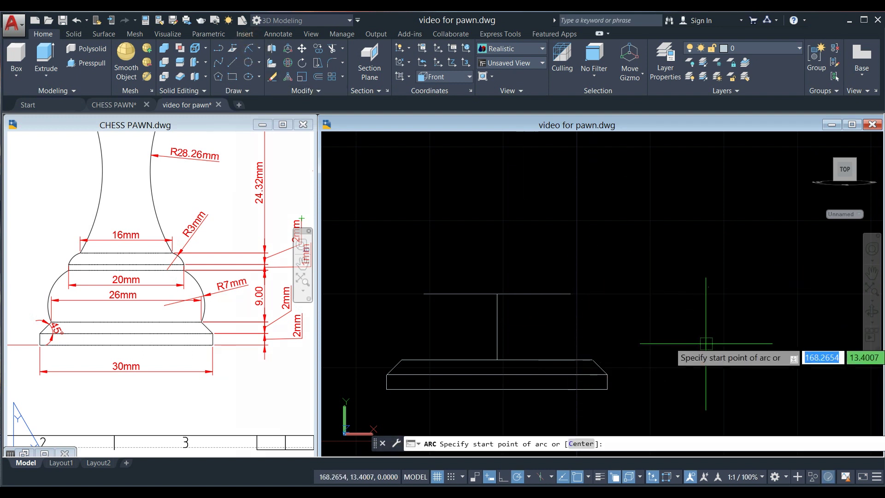
{"action": "left_click", "coordinate": [592, 359]}
{"action": "left_click", "coordinate": [572, 294]}
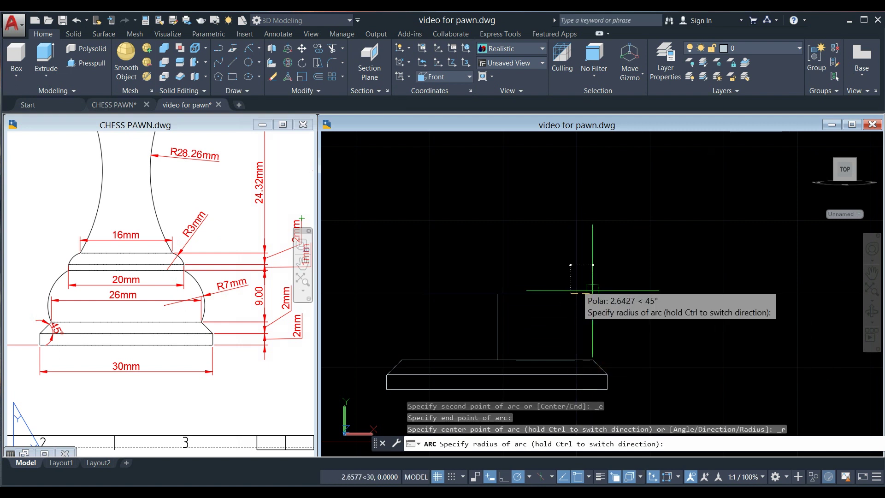
{"action": "left_click", "coordinate": [605, 330]}
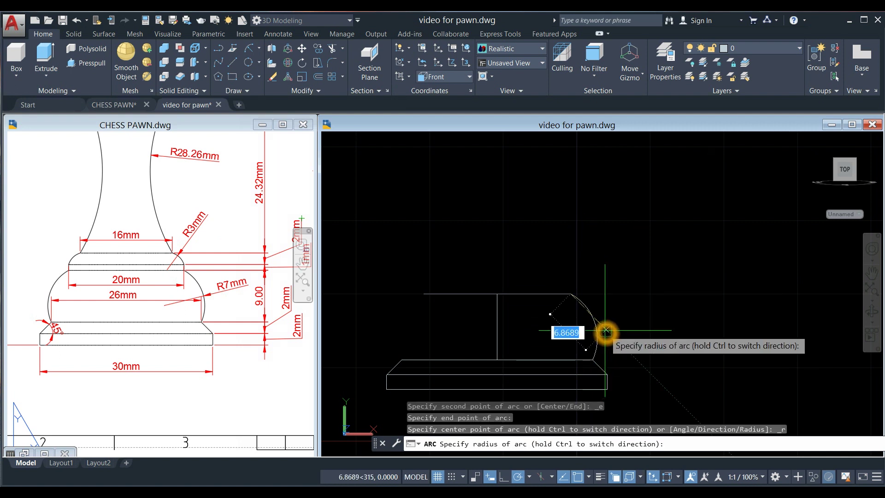
{"action": "key", "text": "Return"}
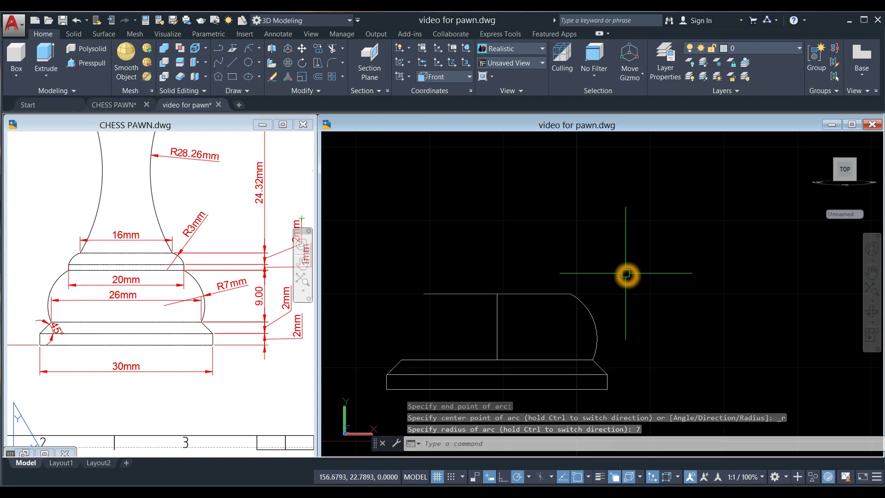
- Mirror the 7 mm radius arc about the vertical centre line, keeping the source arc
{"action": "type", "text": "MI"}
{"action": "key", "text": "Return"}
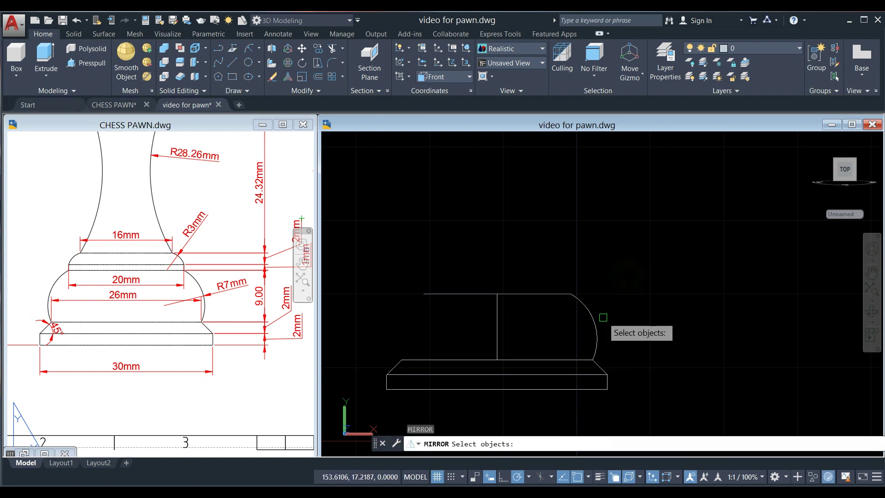
{"action": "left_click", "coordinate": [596, 333]}
{"action": "key", "text": "Return"}
{"action": "left_click", "coordinate": [497, 294]}
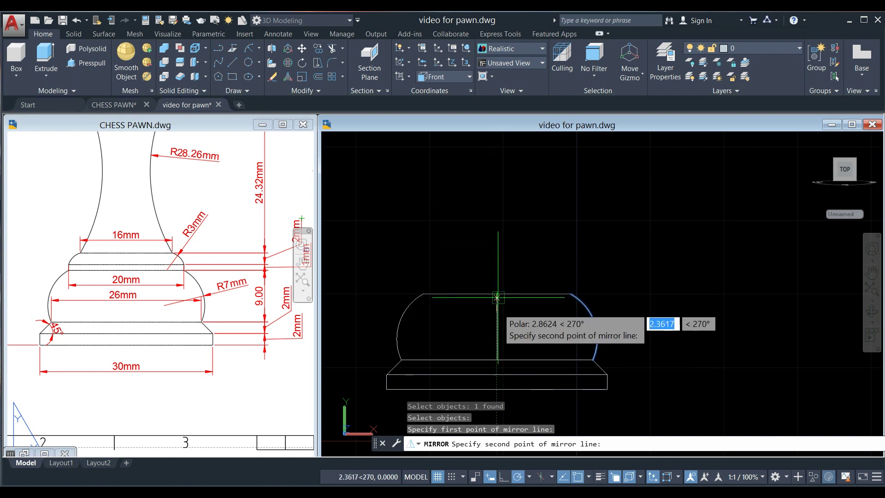
{"action": "left_click", "coordinate": [496, 195]}
{"action": "left_click", "coordinate": [512, 238]}
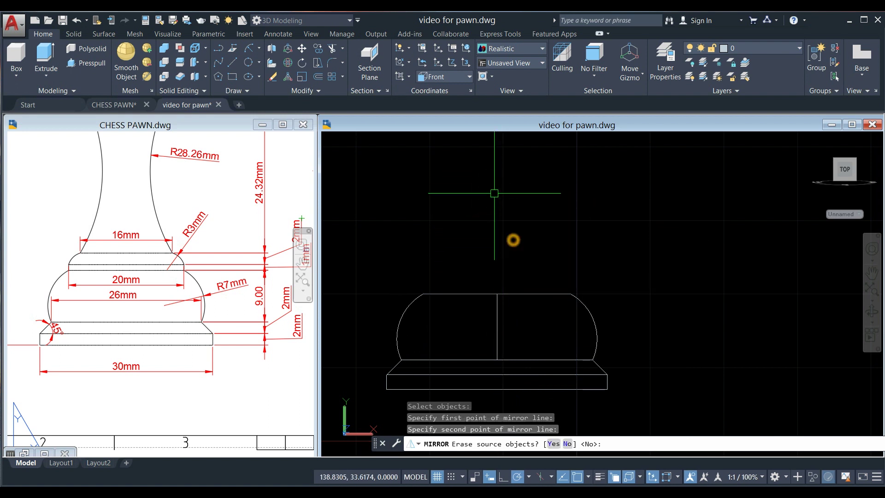
- Examine the reference drawing's dimensions for the collar above the rounded base section
{"action": "left_click", "coordinate": [281, 282]}
{"action": "left_click", "coordinate": [154, 463]}
{"action": "scroll", "coordinate": [150, 287], "scroll_direction": "down", "scroll_amount": 3}
{"action": "scroll", "coordinate": [162, 294], "scroll_direction": "up", "scroll_amount": 4}
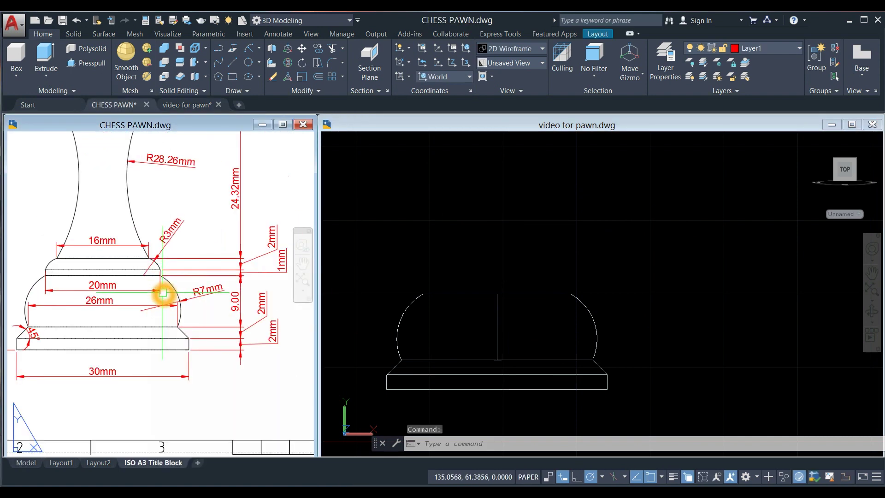
{"action": "scroll", "coordinate": [154, 281], "scroll_direction": "up", "scroll_amount": 2}
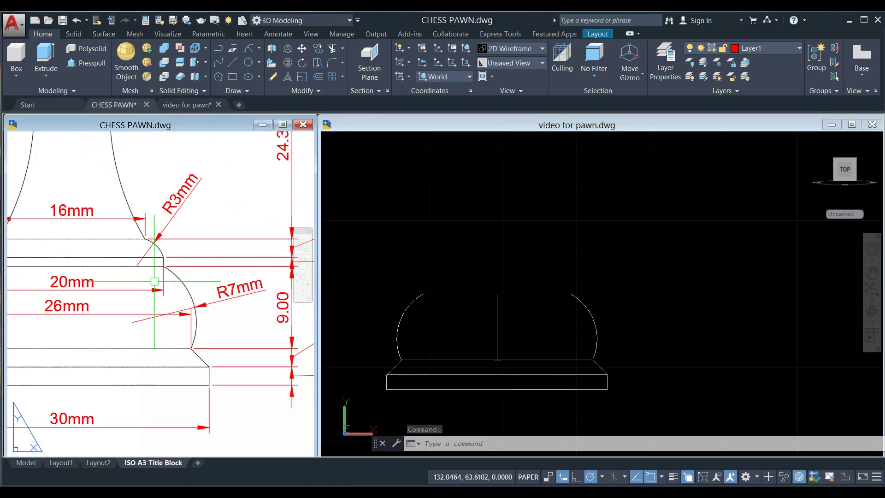
{"action": "left_click", "coordinate": [152, 258]}
{"action": "left_click", "coordinate": [152, 253]}
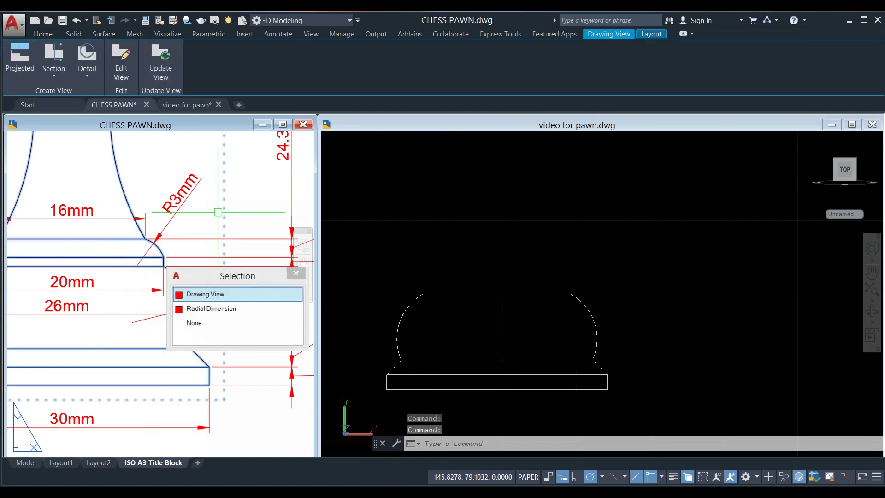
{"action": "key", "text": "Escape"}
{"action": "key", "text": "Escape"}
{"action": "scroll", "coordinate": [193, 251], "scroll_direction": "down", "scroll_amount": 4}
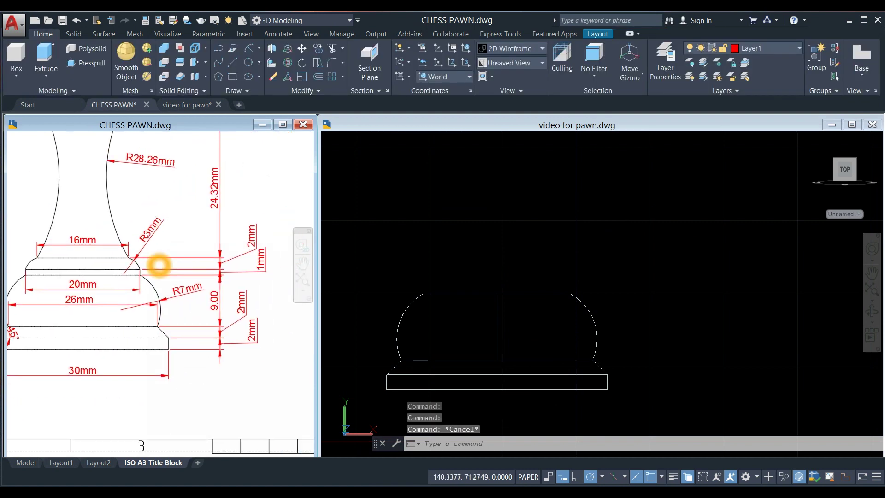
{"action": "scroll", "coordinate": [187, 276], "scroll_direction": "up", "scroll_amount": 2}
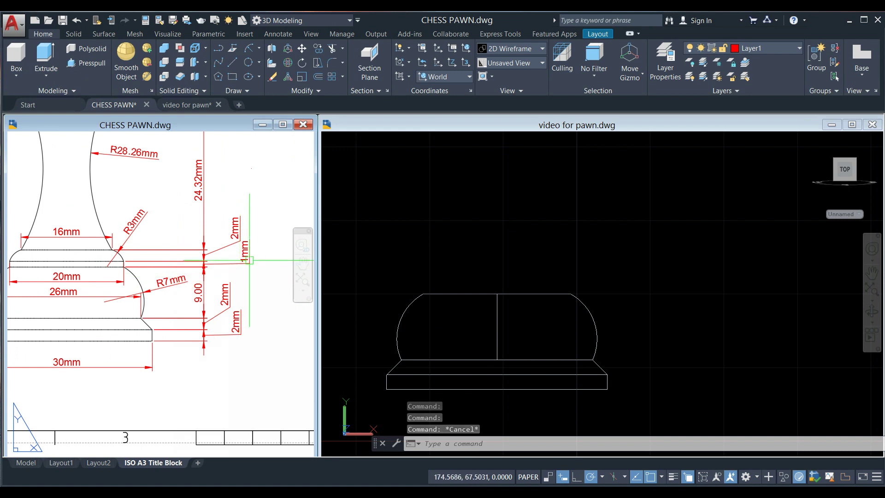
{"action": "left_click", "coordinate": [303, 262]}
- Offset the 20 mm horizontal line 1 mm upward
{"action": "left_click", "coordinate": [551, 249]}
{"action": "type", "text": "o"}
{"action": "key", "text": "Return"}
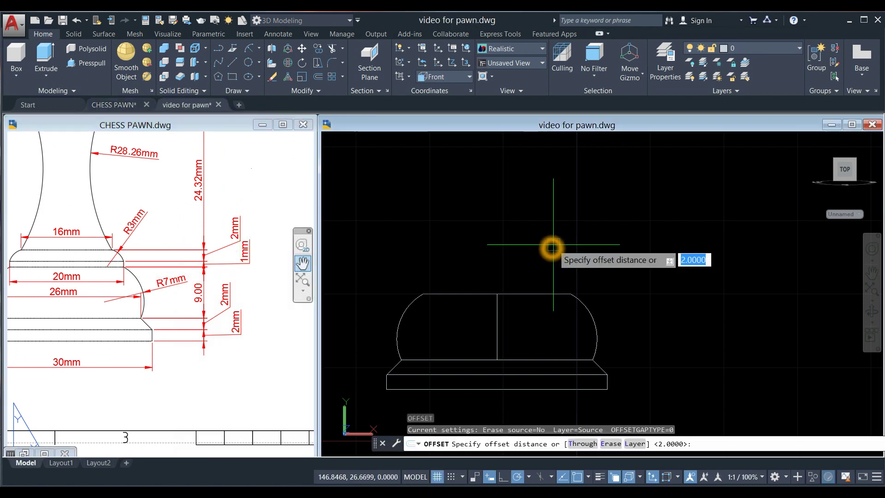
{"action": "type", "text": "1"}
{"action": "key", "text": "Return"}
{"action": "left_click", "coordinate": [529, 294]}
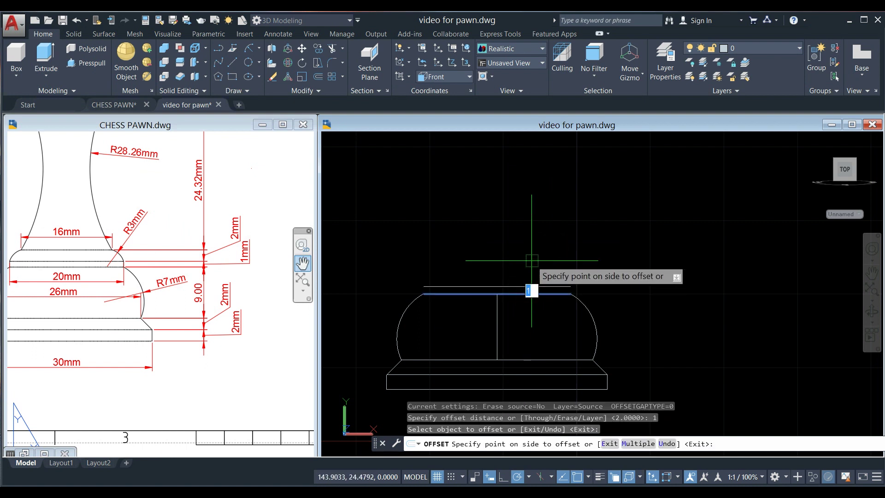
{"action": "left_click", "coordinate": [529, 288]}
{"action": "right_click", "coordinate": [566, 245]}
{"action": "left_click", "coordinate": [580, 250]}
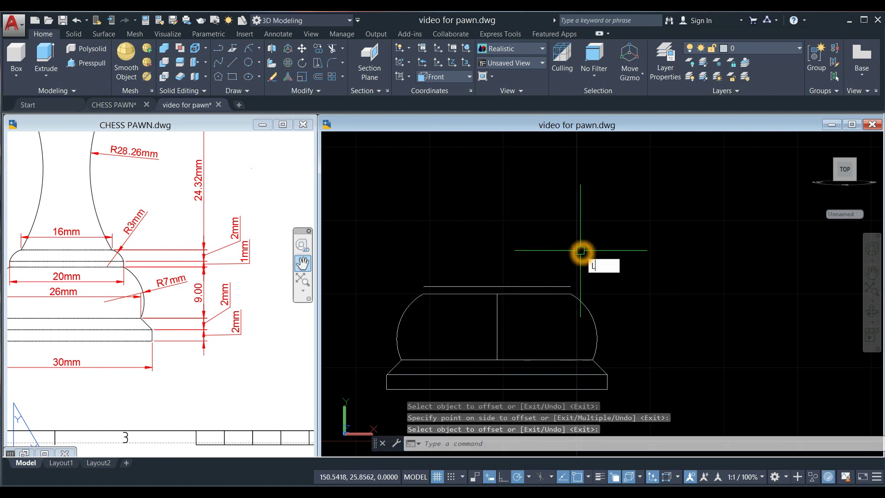
- Close both ends of the 1 mm band with vertical lines joining the two 20 mm lines
{"action": "key", "text": "Return"}
{"action": "left_click", "coordinate": [571, 293]}
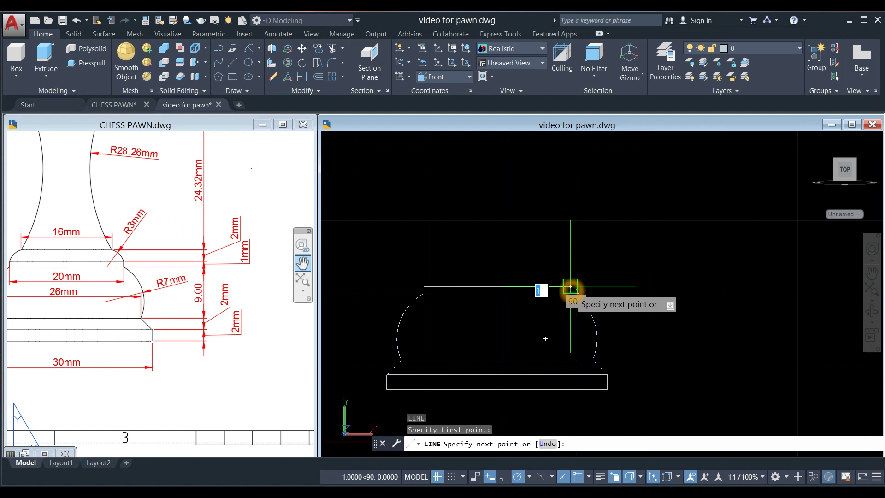
{"action": "left_click", "coordinate": [571, 287]}
{"action": "right_click", "coordinate": [578, 252]}
{"action": "left_click", "coordinate": [590, 258]}
{"action": "right_click", "coordinate": [406, 225]}
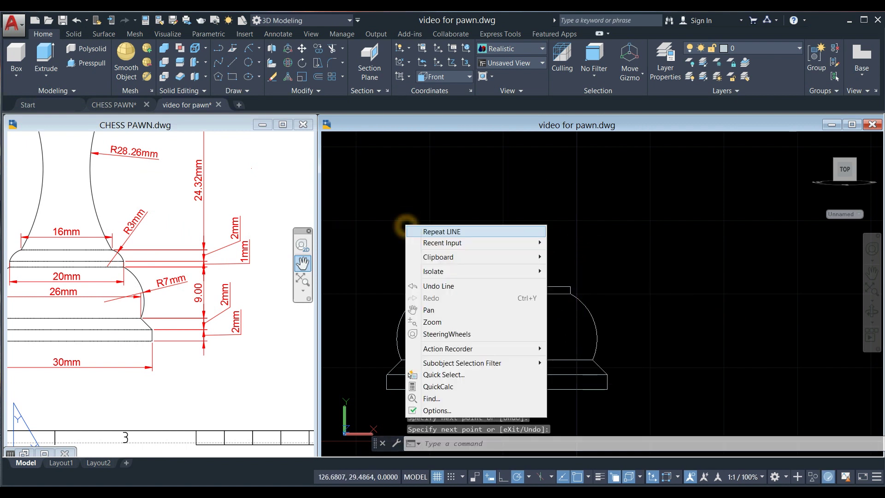
{"action": "left_click", "coordinate": [429, 231]}
{"action": "left_click", "coordinate": [424, 287]}
{"action": "right_click", "coordinate": [444, 240]}
{"action": "left_click", "coordinate": [461, 247]}
- Draw a vertical line 2 mm up from the midpoint of the 1 mm band's top edge
{"action": "left_click", "coordinate": [109, 272]}
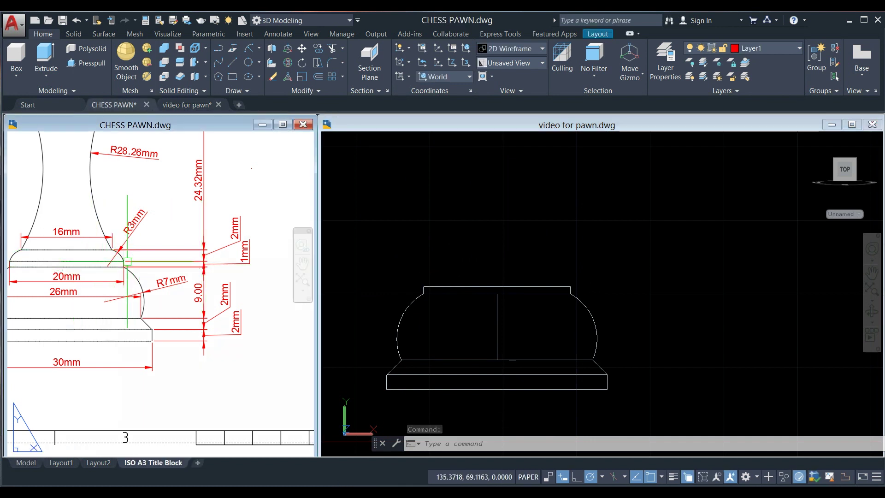
{"action": "left_click", "coordinate": [73, 252]}
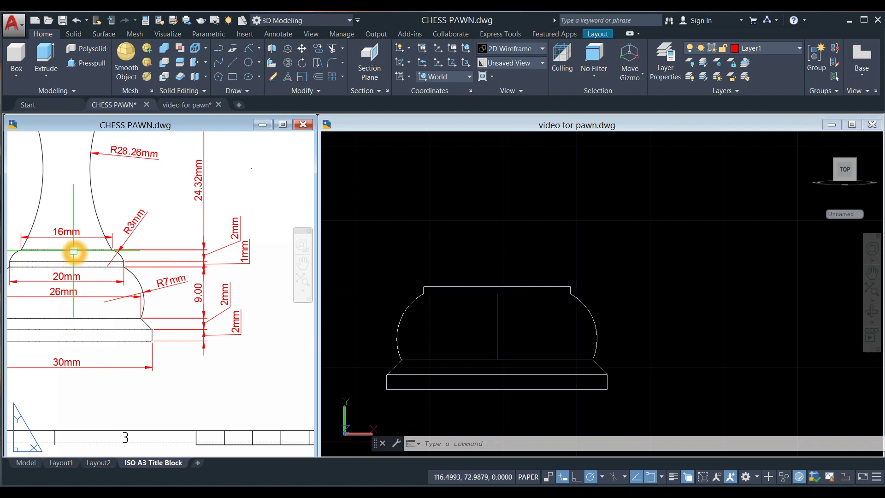
{"action": "mouse_move", "coordinate": [73, 251]}
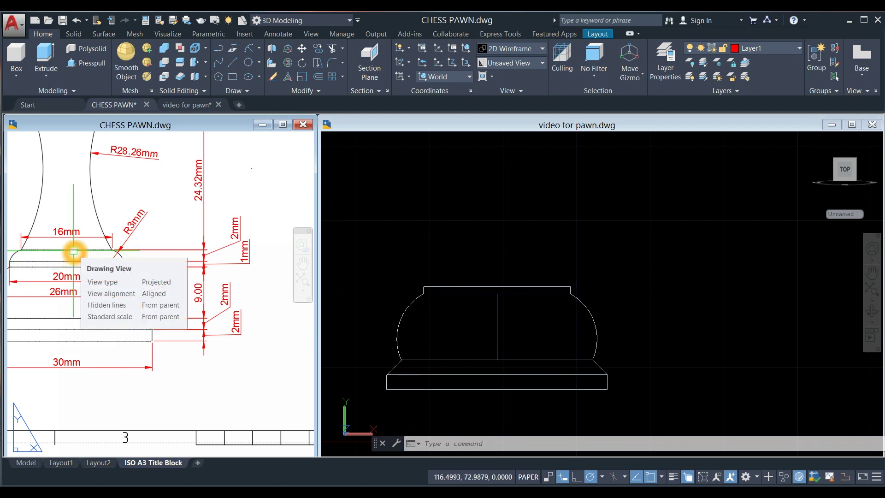
{"action": "left_click", "coordinate": [431, 220]}
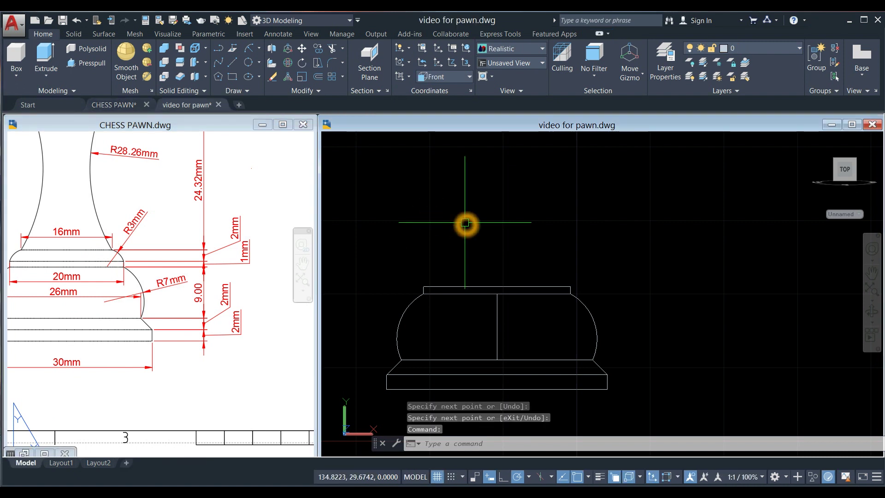
{"action": "key", "text": "Return"}
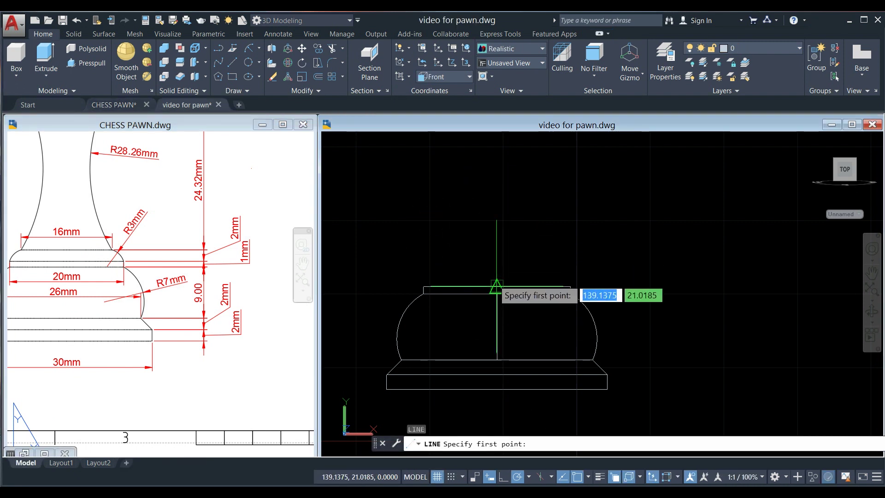
{"action": "left_click", "coordinate": [497, 286]}
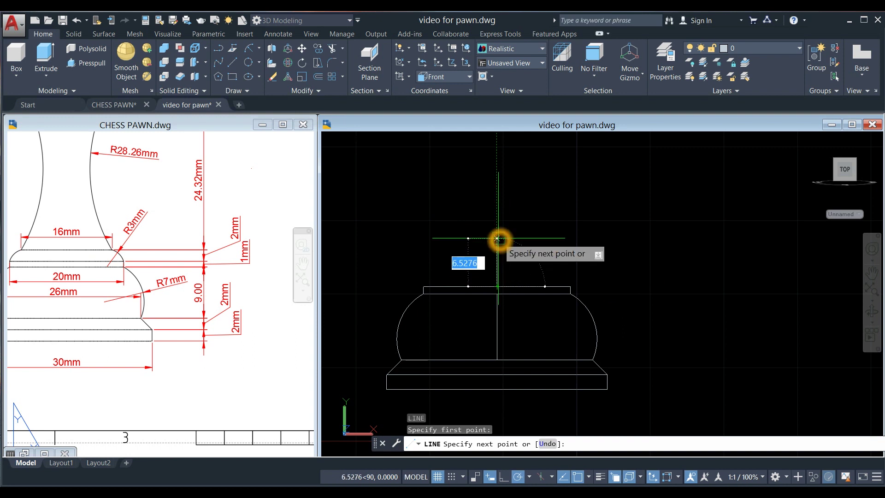
{"action": "type", "text": "2"}
{"action": "key", "text": "Return"}
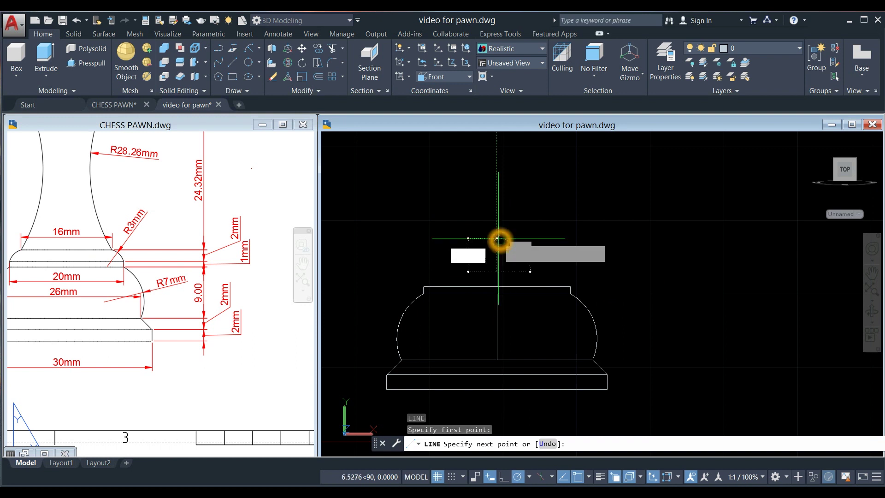
{"action": "right_click", "coordinate": [530, 213]}
{"action": "left_click", "coordinate": [555, 223]}
{"action": "left_click", "coordinate": [497, 277]}
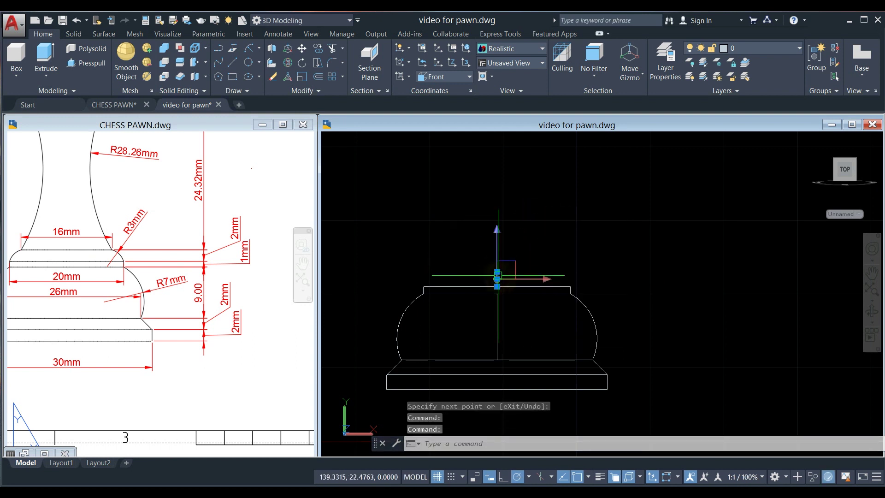
{"action": "key", "text": "Escape"}
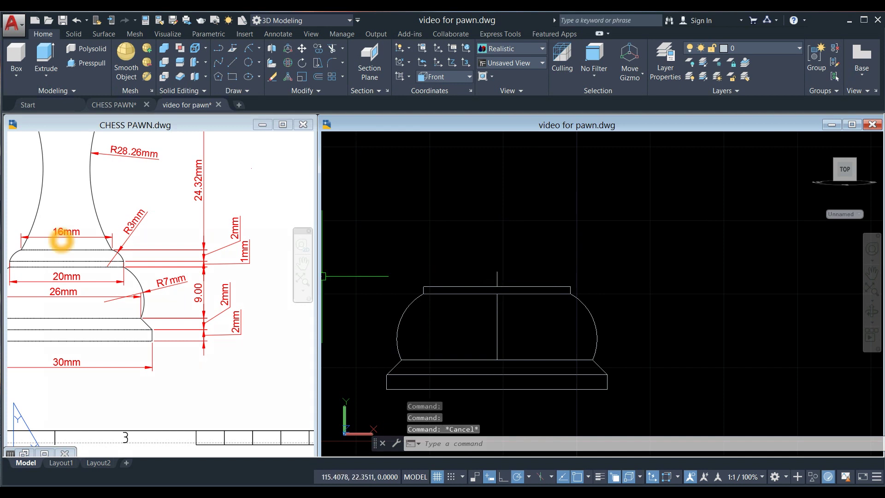
- Draw a 16 mm horizontal line centred on the 2 mm line's upper end, starting at a From offset of 8 mm to its right
{"action": "left_click", "coordinate": [529, 212]}
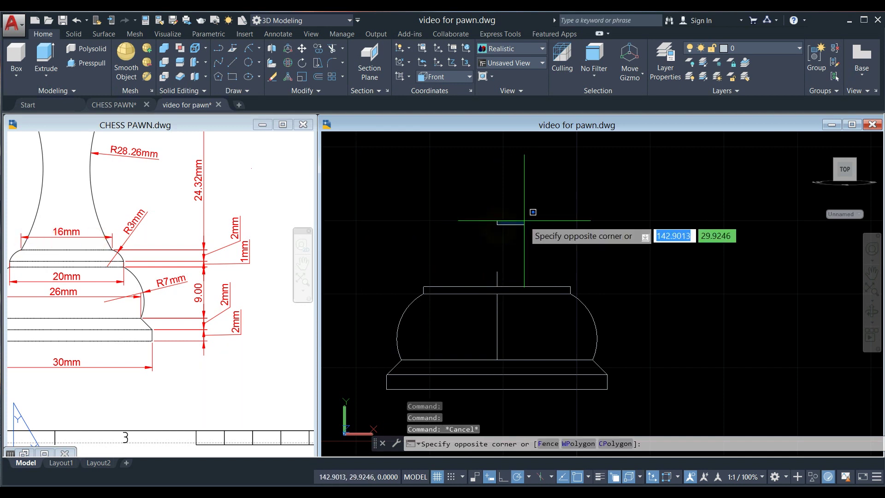
{"action": "type", "text": "L"}
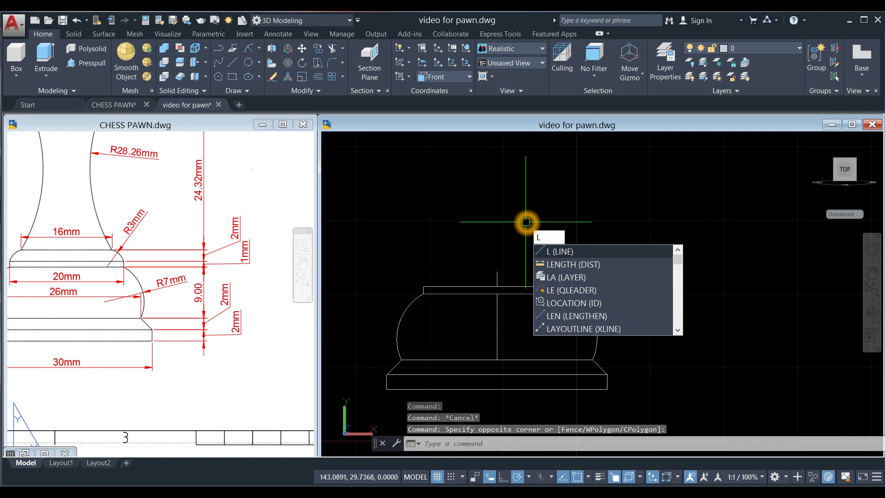
{"action": "key", "text": "Return"}
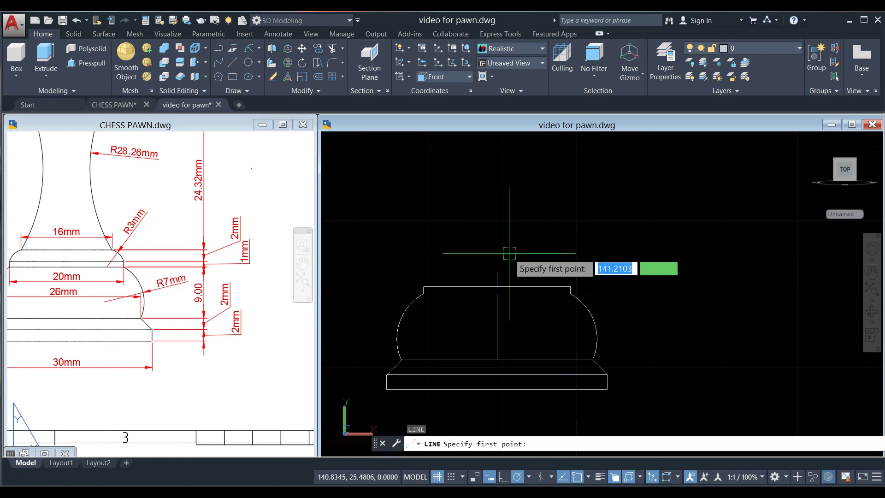
{"action": "right_click", "coordinate": [521, 213], "text": "shift"}
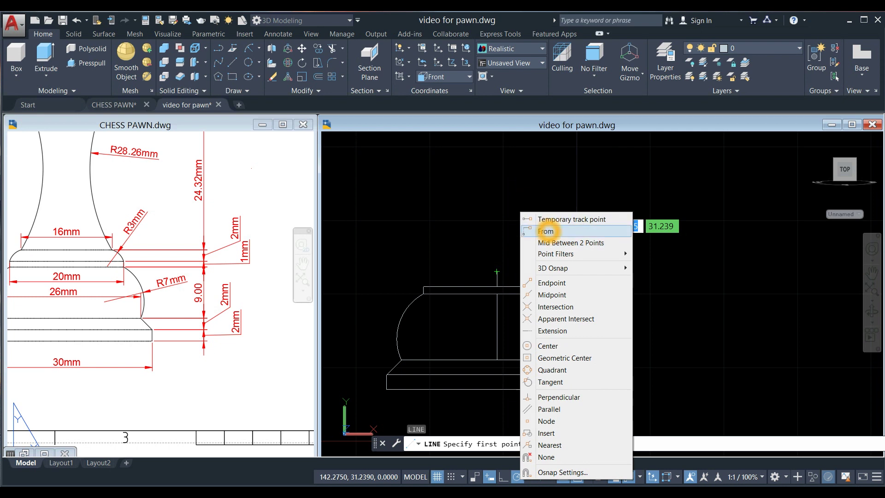
{"action": "left_click", "coordinate": [549, 230]}
{"action": "left_click", "coordinate": [498, 273]}
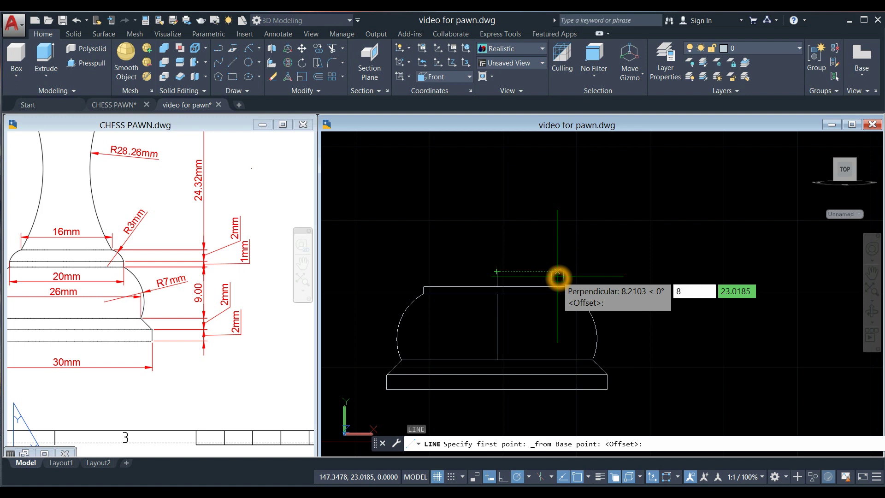
{"action": "key", "text": "Return"}
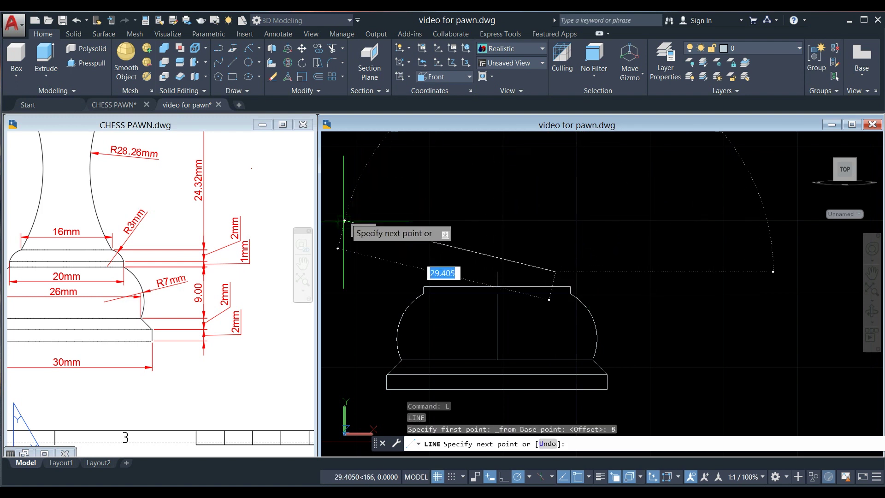
{"action": "left_click", "coordinate": [351, 271]}
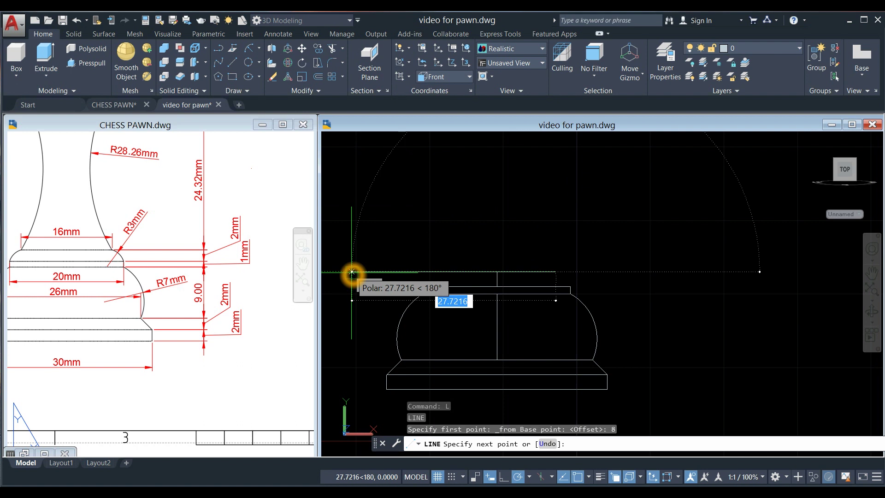
{"action": "type", "text": "16"}
{"action": "key", "text": "Return"}
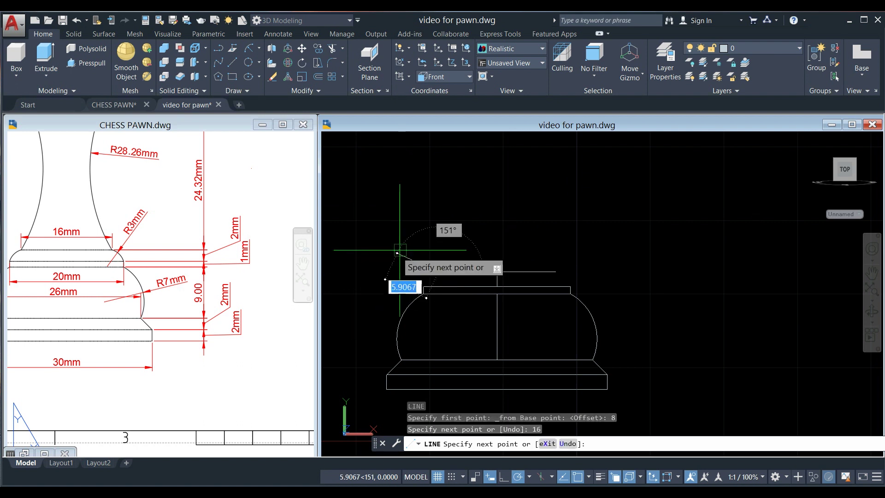
{"action": "right_click", "coordinate": [444, 231]}
{"action": "left_click", "coordinate": [459, 178]}
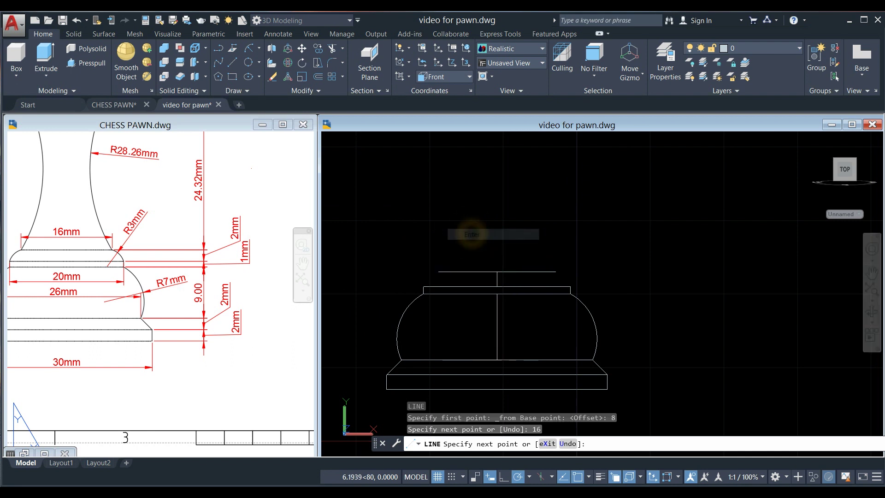
{"action": "left_click", "coordinate": [543, 273]}
{"action": "key", "text": "Escape"}
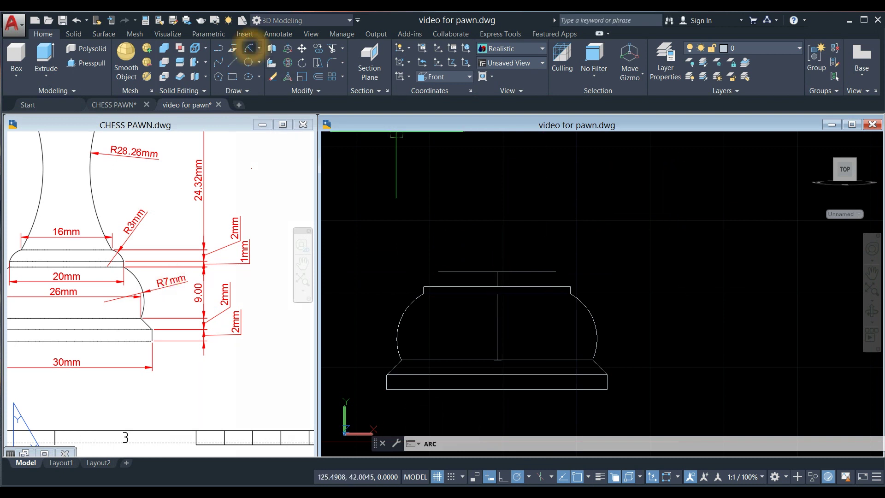
{"action": "left_click", "coordinate": [251, 48]}
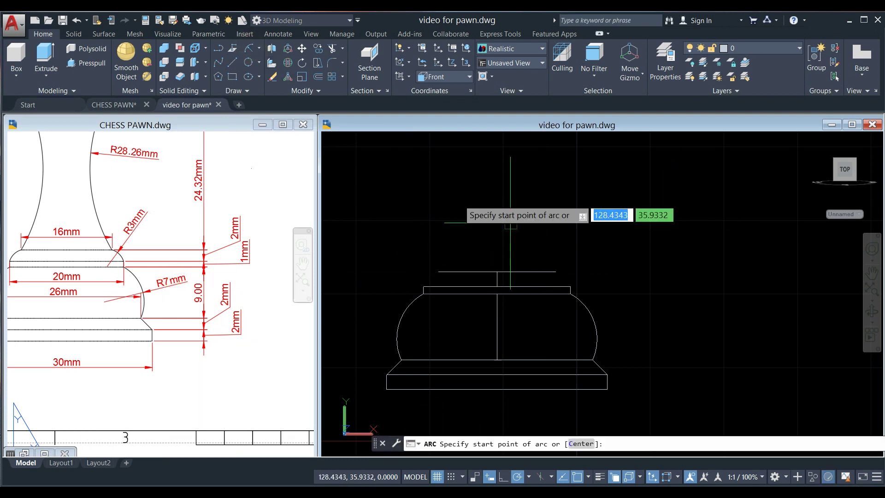
{"action": "left_click", "coordinate": [562, 272]}
{"action": "left_click", "coordinate": [571, 287]}
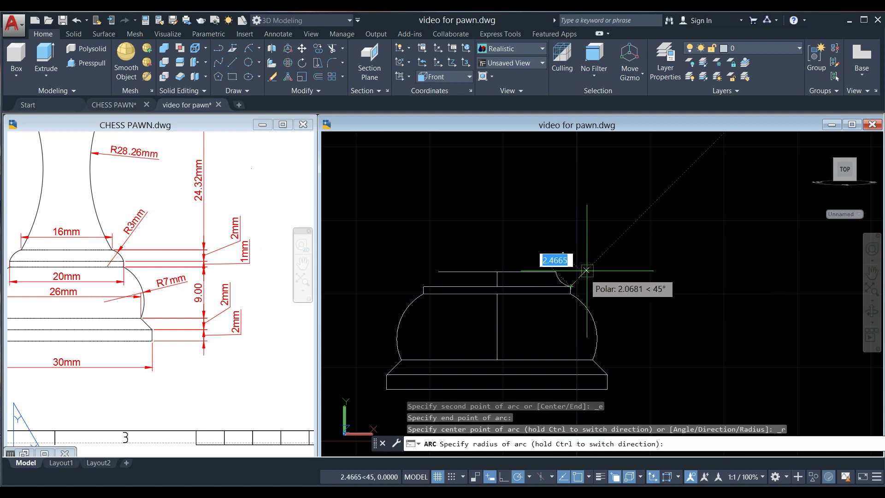
{"action": "key", "text": "Escape"}
- Draw a 3 mm radius arc bulging outward from the 1 mm band's upper right corner to the right end of the 16 mm line
{"action": "key", "text": "Return"}
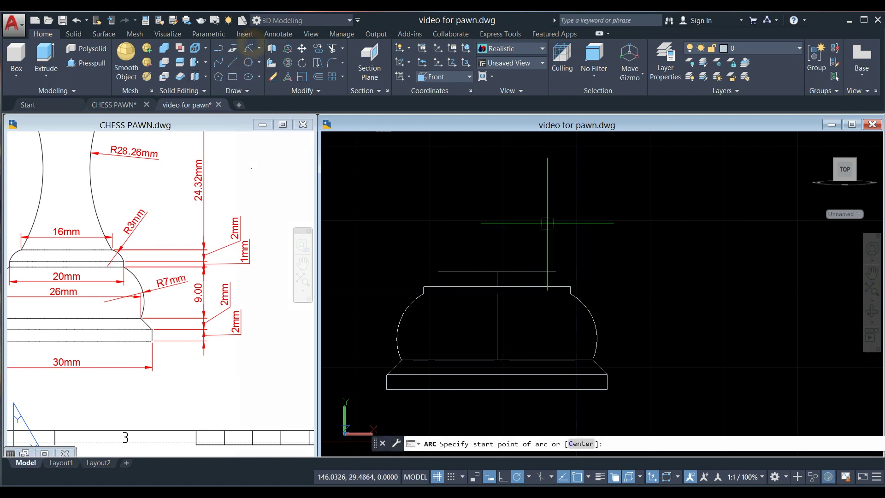
{"action": "left_click", "coordinate": [571, 287]}
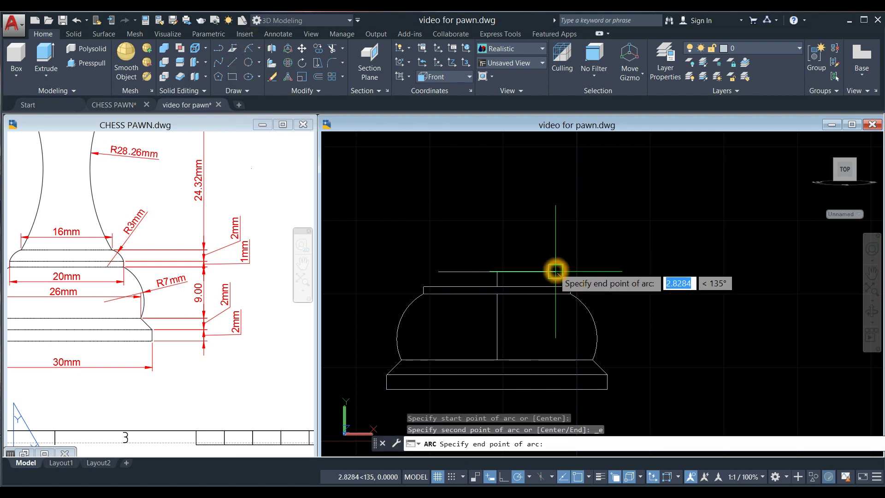
{"action": "left_click", "coordinate": [555, 272]}
{"action": "left_click", "coordinate": [537, 250]}
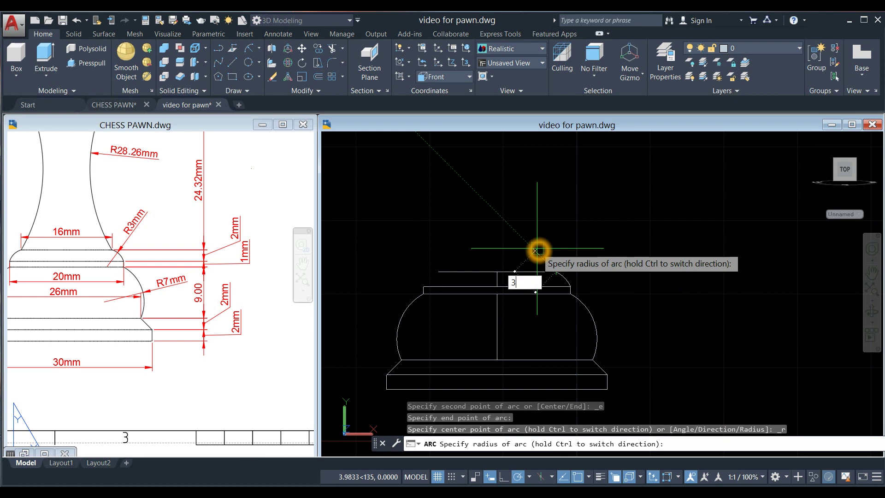
{"action": "key", "text": "Return"}
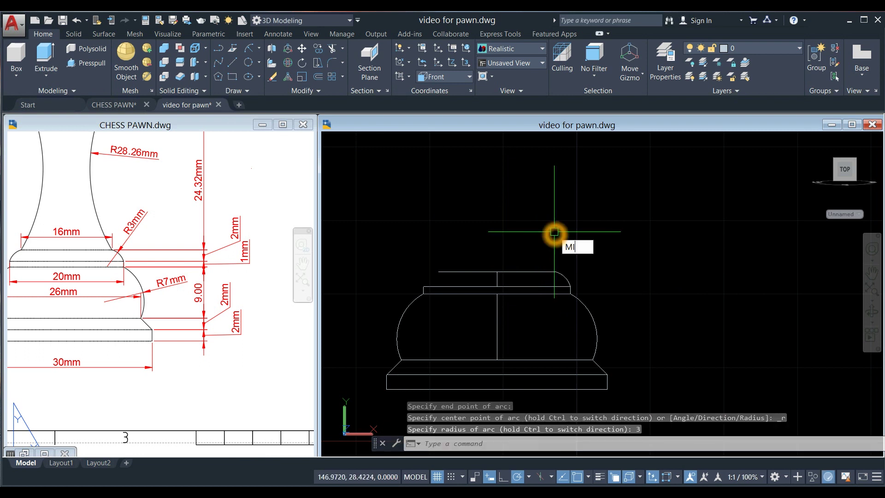
- Mirror the 3 mm radius arc about the vertical axis through the 16 mm line's midpoint, keeping the original
{"action": "type", "text": "MI"}
{"action": "key", "text": "Return"}
{"action": "left_click", "coordinate": [569, 282]}
{"action": "key", "text": "Return"}
{"action": "scroll", "coordinate": [547, 247], "scroll_direction": "up", "scroll_amount": 3}
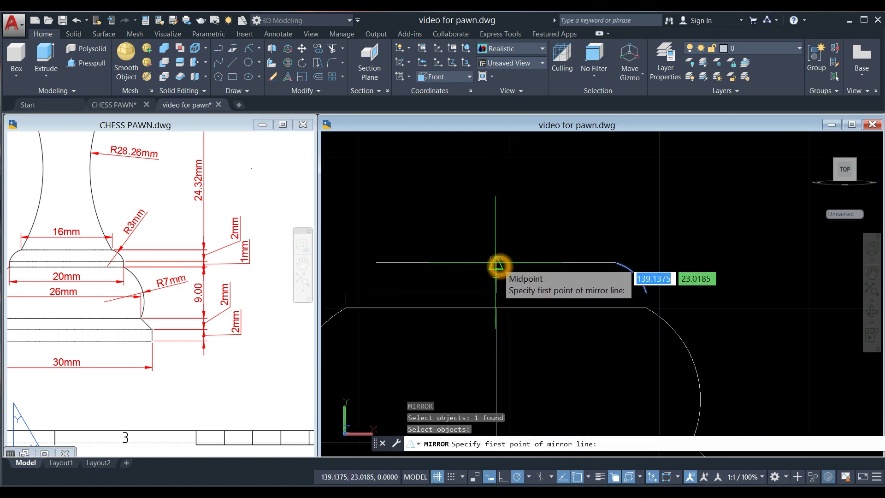
{"action": "left_click", "coordinate": [496, 266]}
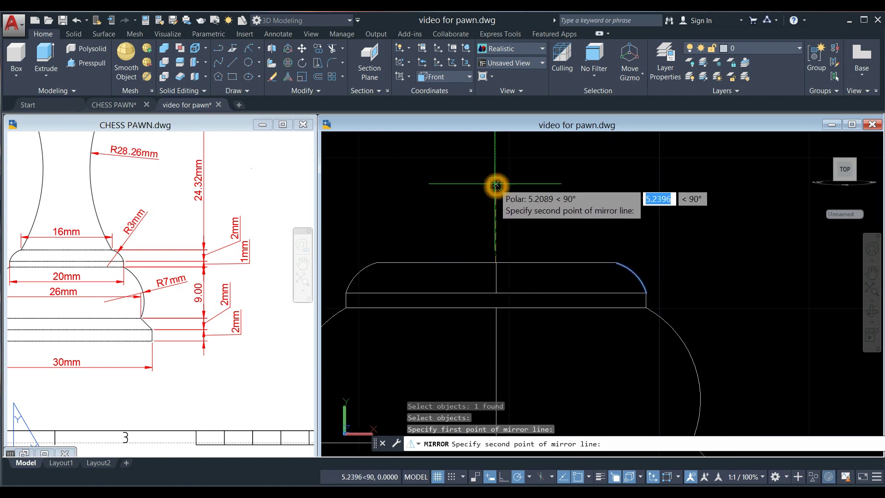
{"action": "left_click", "coordinate": [495, 198]}
{"action": "left_click", "coordinate": [525, 217]}
- Examine the reference drawing for the neck, collar and head dimensions above the 16 mm line
{"action": "scroll", "coordinate": [508, 189], "scroll_direction": "down", "scroll_amount": 3}
{"action": "left_click", "coordinate": [168, 310]}
{"action": "scroll", "coordinate": [174, 289], "scroll_direction": "down", "scroll_amount": 1}
{"action": "scroll", "coordinate": [173, 289], "scroll_direction": "up", "scroll_amount": 1}
{"action": "scroll", "coordinate": [177, 306], "scroll_direction": "down", "scroll_amount": 2}
{"action": "scroll", "coordinate": [182, 300], "scroll_direction": "up", "scroll_amount": 3}
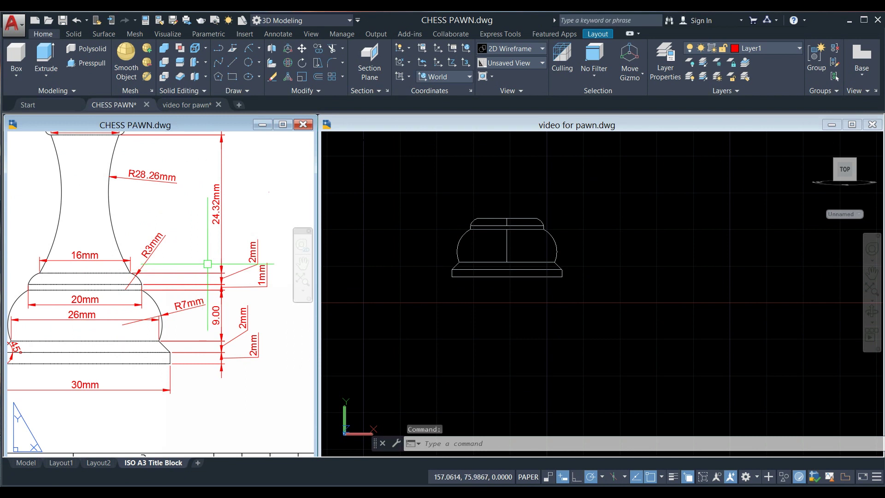
{"action": "middle_click_drag", "start_coordinate": [229, 236], "coordinate": [235, 259]}
{"action": "scroll", "coordinate": [233, 255], "scroll_direction": "down", "scroll_amount": 2}
- Draw a vertical line 24.32 mm up from the midpoint of the 16 mm line
{"action": "left_click", "coordinate": [580, 220]}
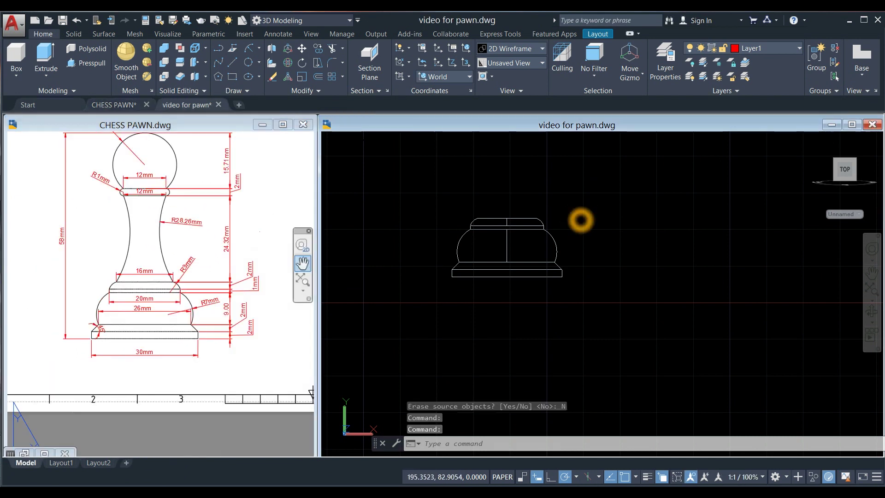
{"action": "type", "text": "l"}
{"action": "key", "text": "Return"}
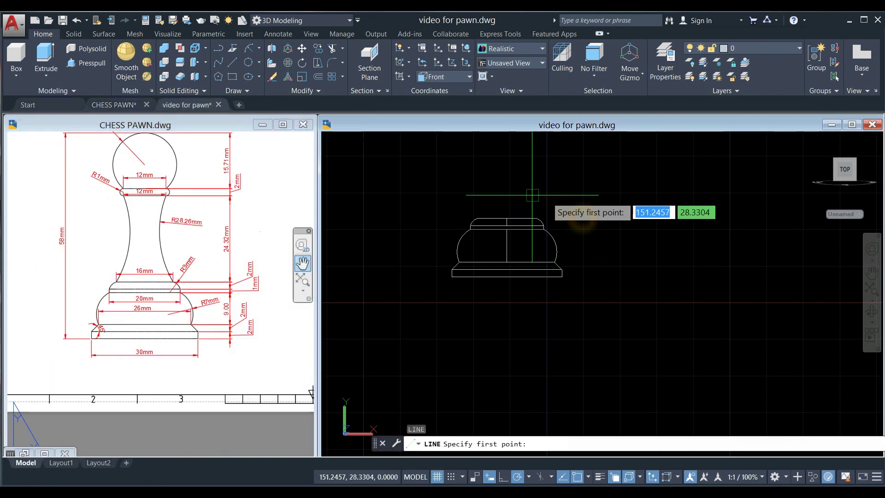
{"action": "left_click", "coordinate": [507, 218]}
{"action": "middle_click_drag", "start_coordinate": [513, 201], "coordinate": [515, 269]}
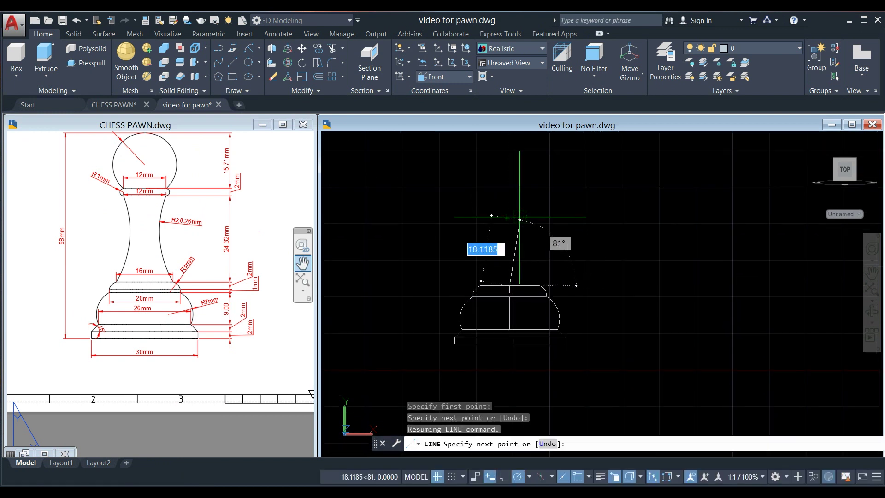
{"action": "left_click", "coordinate": [515, 187]}
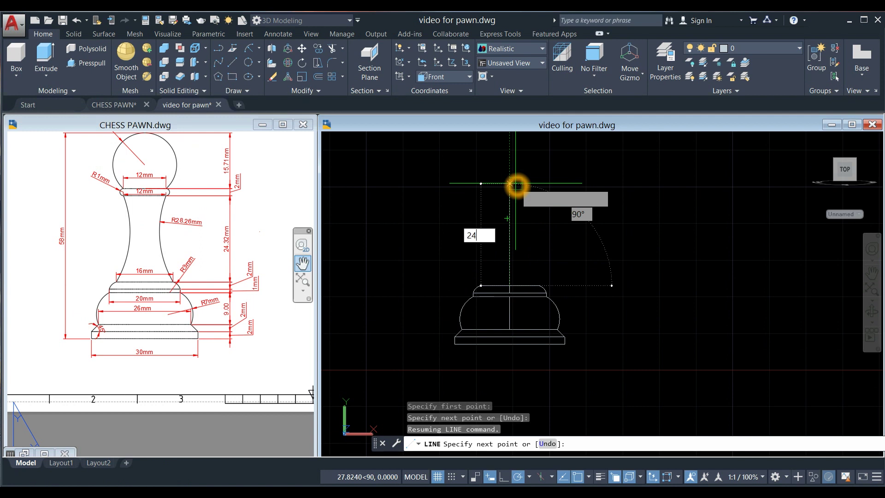
{"action": "type", "text": "24.32"}
{"action": "key", "text": "Return"}
{"action": "right_click", "coordinate": [536, 173]}
{"action": "left_click", "coordinate": [545, 172]}
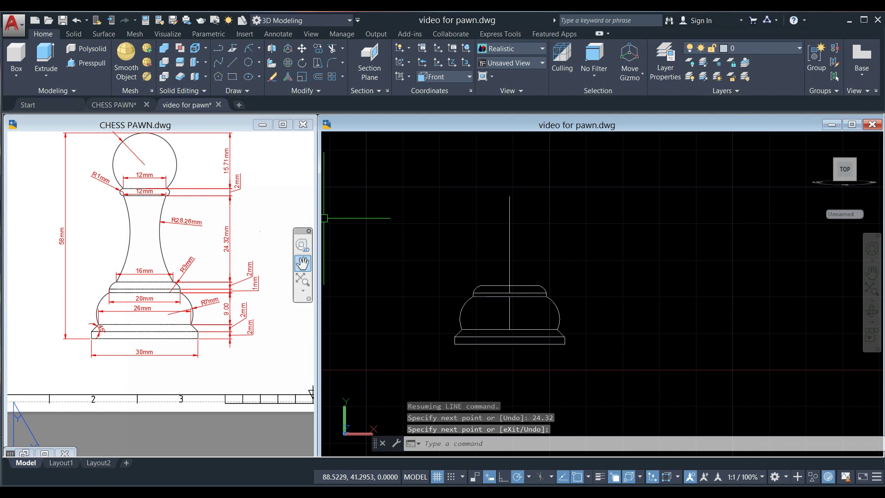
- Draw a 12 mm horizontal line centred on the 24.32 mm line's upper end, starting 6 mm to its right
{"action": "left_click", "coordinate": [560, 189]}
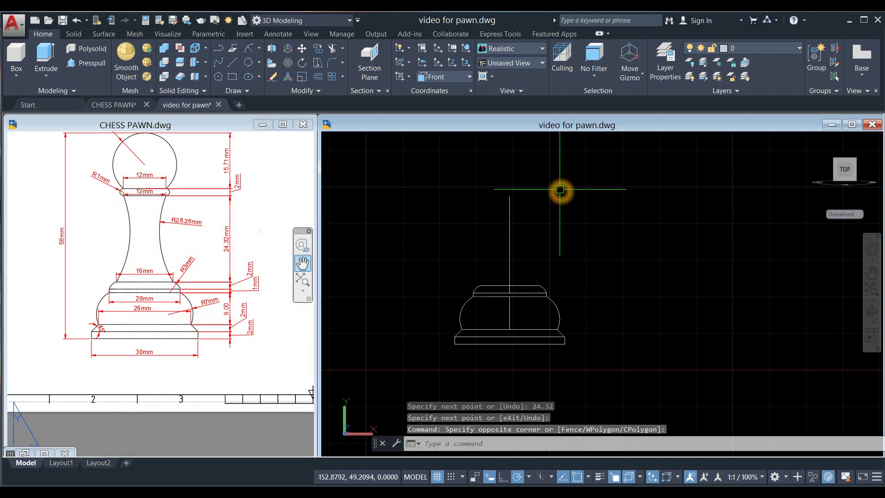
{"action": "type", "text": "L"}
{"action": "key", "text": "Return"}
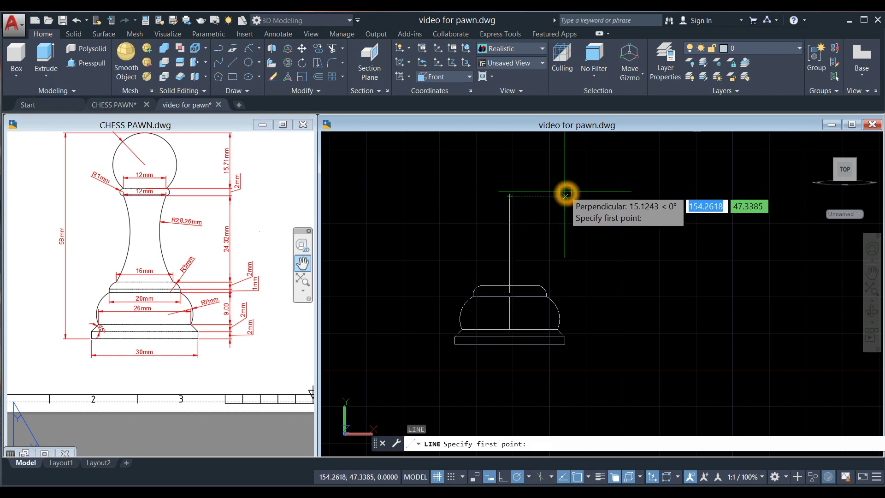
{"action": "key", "text": "Return"}
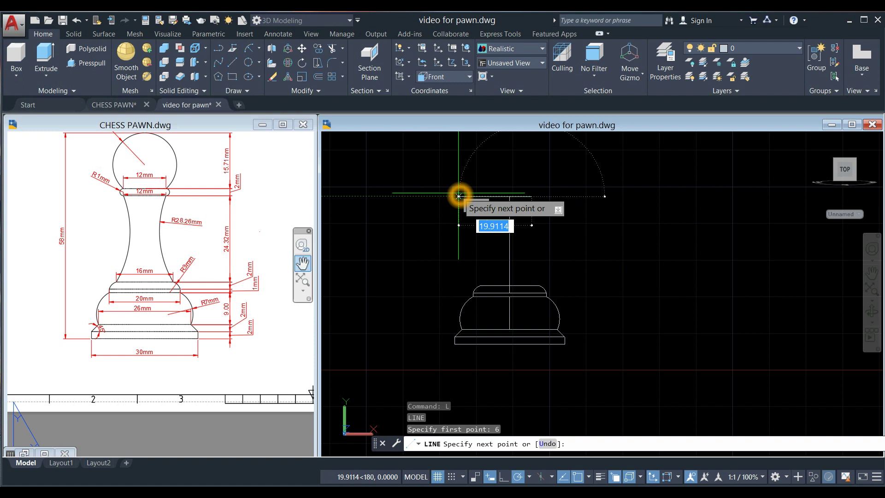
{"action": "key", "text": "Return"}
{"action": "right_click", "coordinate": [536, 168]}
{"action": "left_click", "coordinate": [548, 178]}
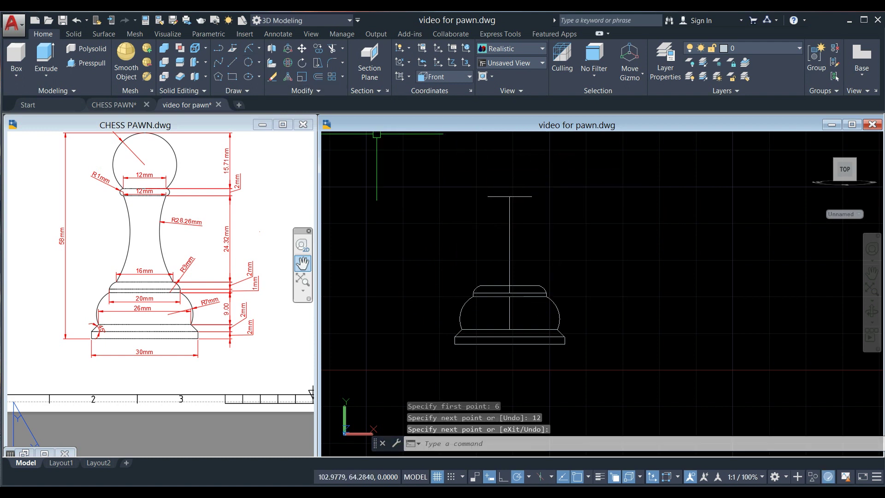
{"action": "left_click", "coordinate": [249, 48]}
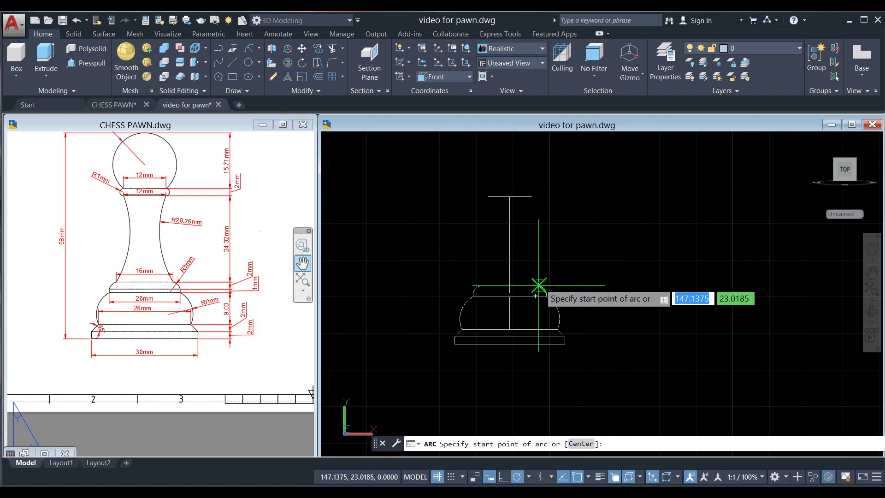
{"action": "scroll", "coordinate": [537, 284], "scroll_direction": "up", "scroll_amount": 4}
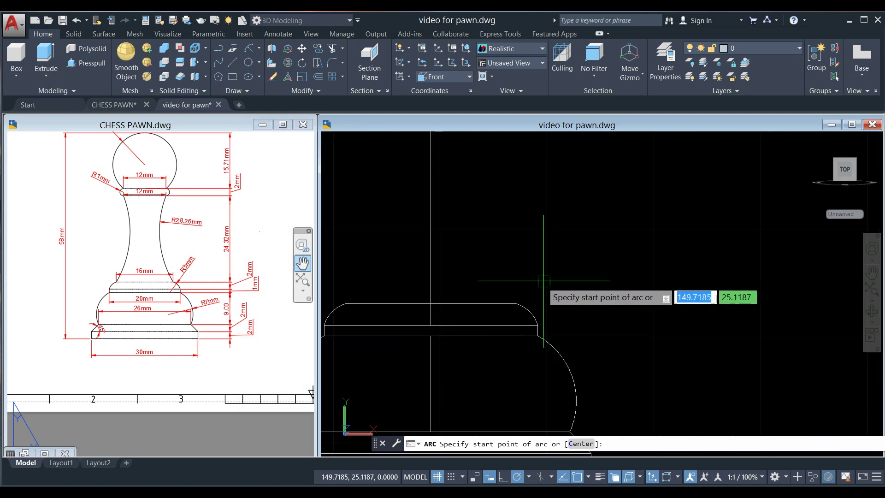
{"action": "left_click", "coordinate": [515, 304]}
{"action": "scroll", "coordinate": [516, 305], "scroll_direction": "down", "scroll_amount": 5}
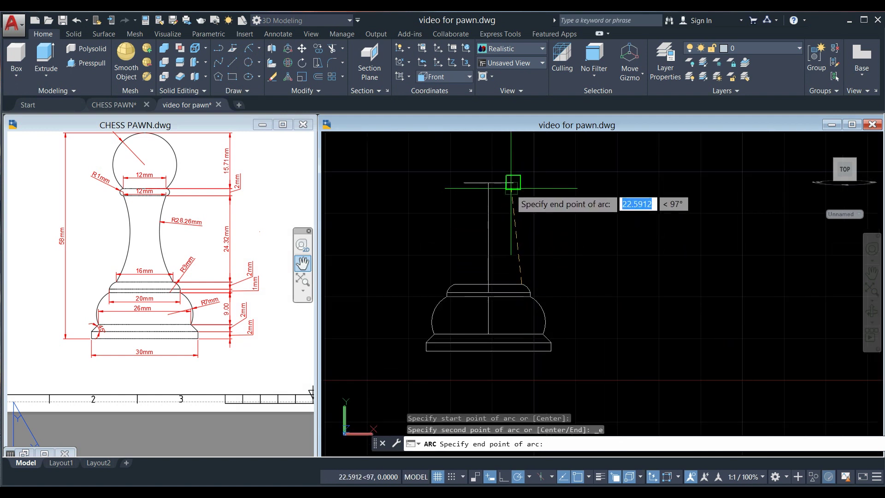
{"action": "left_click", "coordinate": [512, 183]}
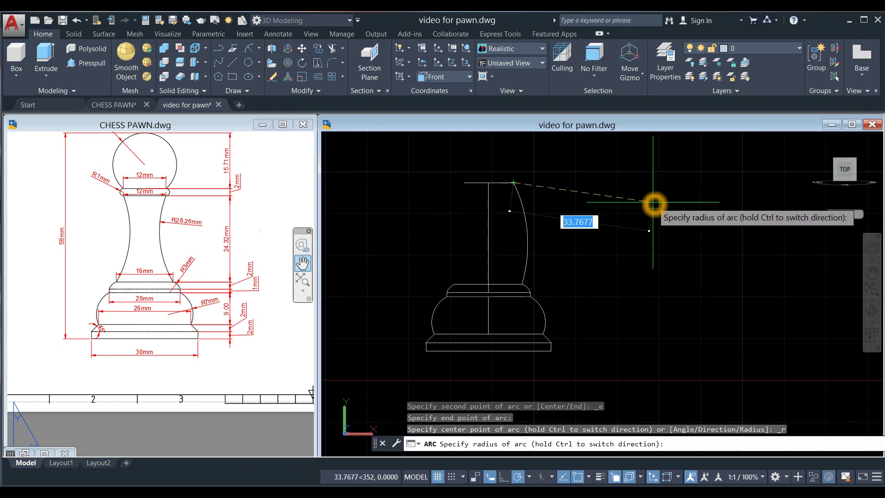
{"action": "key", "text": "Escape"}
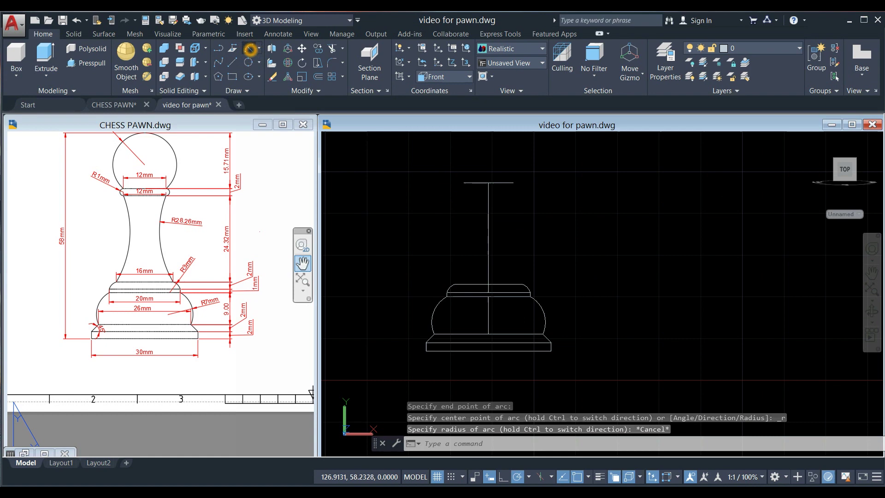
- Draw the neck's inward-curving 28.26 mm radius arc from the 12 mm line's right end down to the 16 mm line's right end
{"action": "left_click", "coordinate": [250, 49]}
{"action": "left_click", "coordinate": [514, 183]}
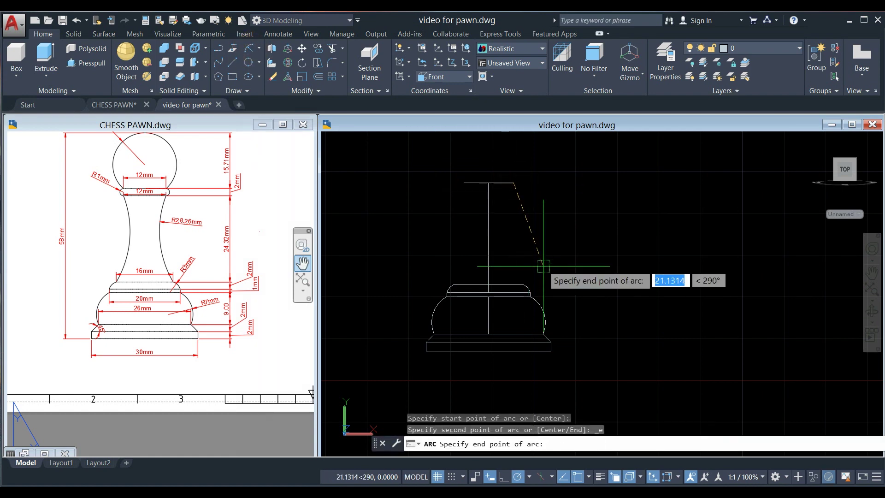
{"action": "left_click", "coordinate": [521, 284]}
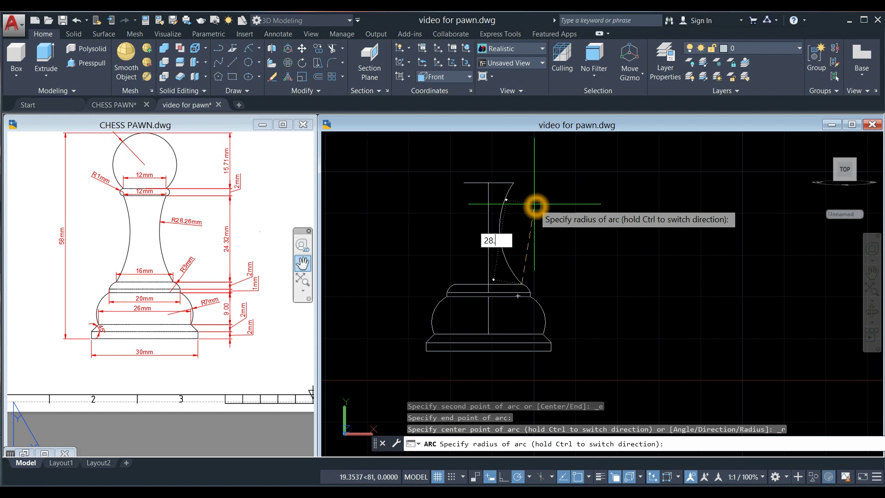
{"action": "key", "text": "Return"}
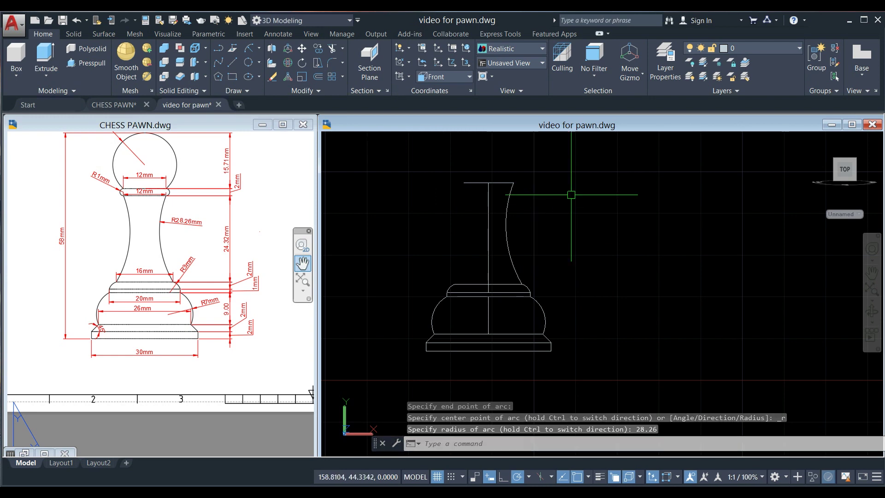
- Mirror the 28.26 mm radius neck arc about the vertical centre line, keeping the original
{"action": "left_click", "coordinate": [180, 206]}
{"action": "scroll", "coordinate": [180, 207], "scroll_direction": "up", "scroll_amount": 4}
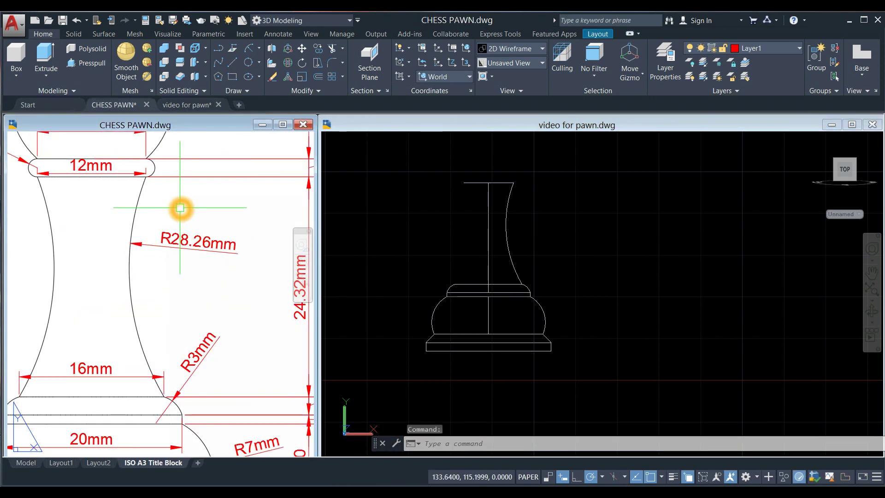
{"action": "left_click", "coordinate": [527, 209]}
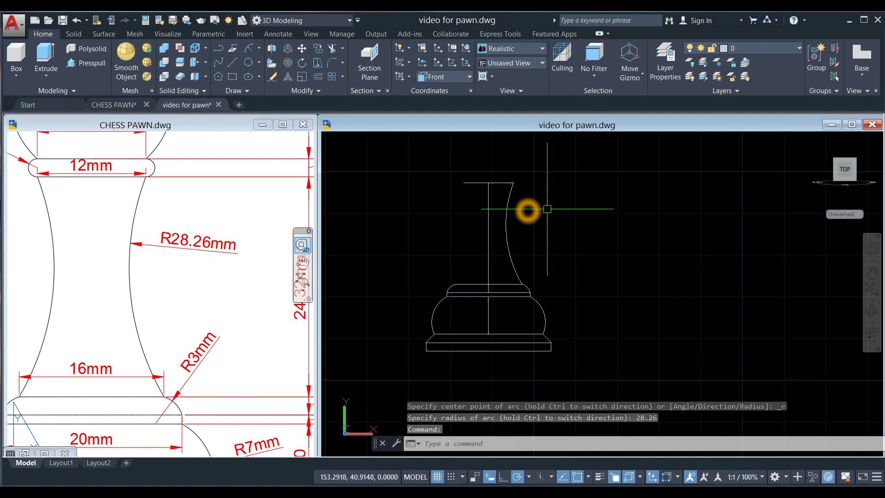
{"action": "type", "text": "MI"}
{"action": "key", "text": "Return"}
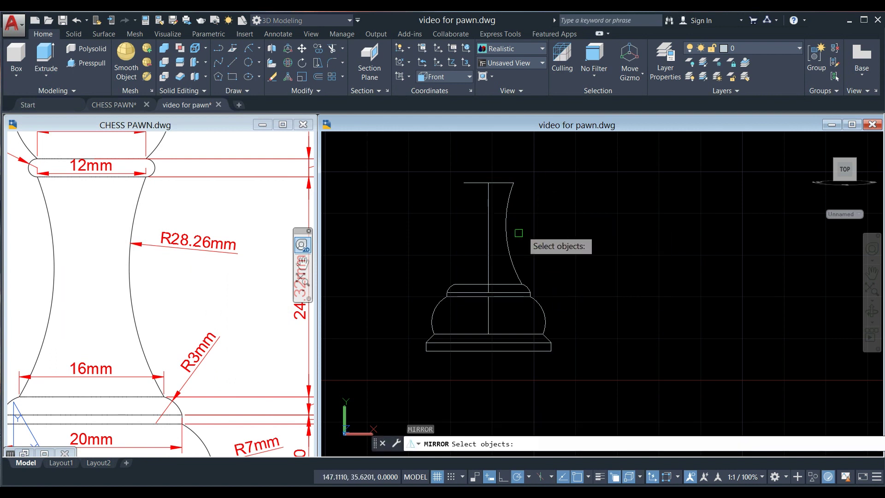
{"action": "left_click", "coordinate": [511, 250]}
{"action": "key", "text": "Return"}
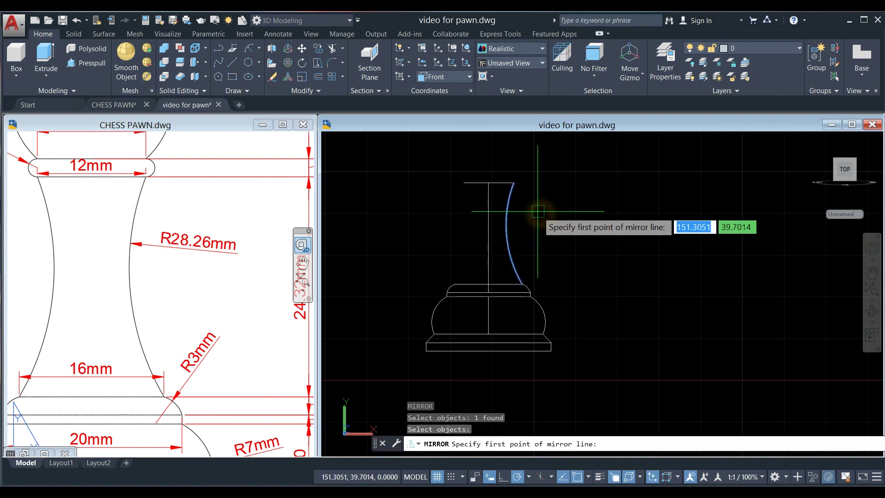
{"action": "left_click", "coordinate": [489, 184]}
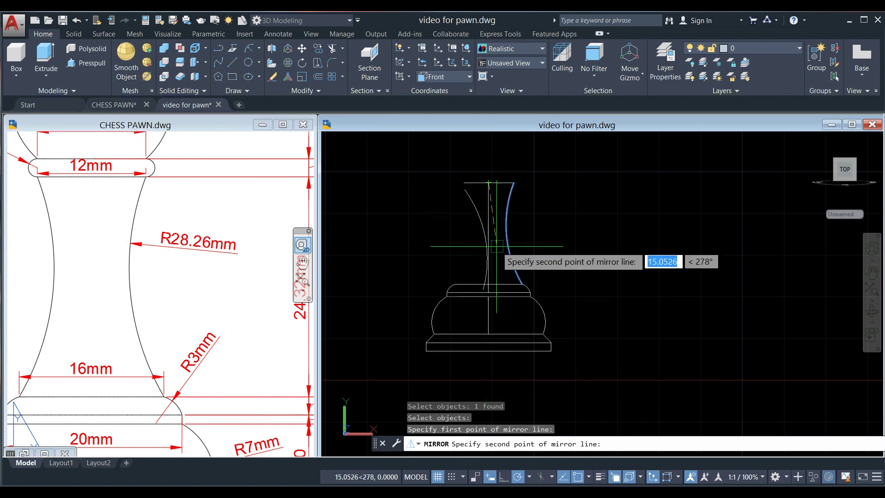
{"action": "left_click", "coordinate": [491, 380]}
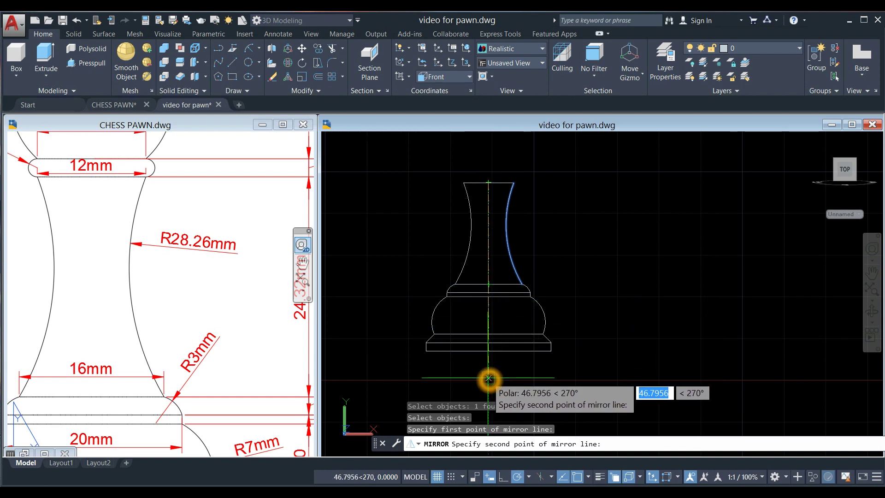
{"action": "left_click", "coordinate": [489, 379]}
{"action": "type", "text": "n"}
{"action": "key", "text": "Return"}
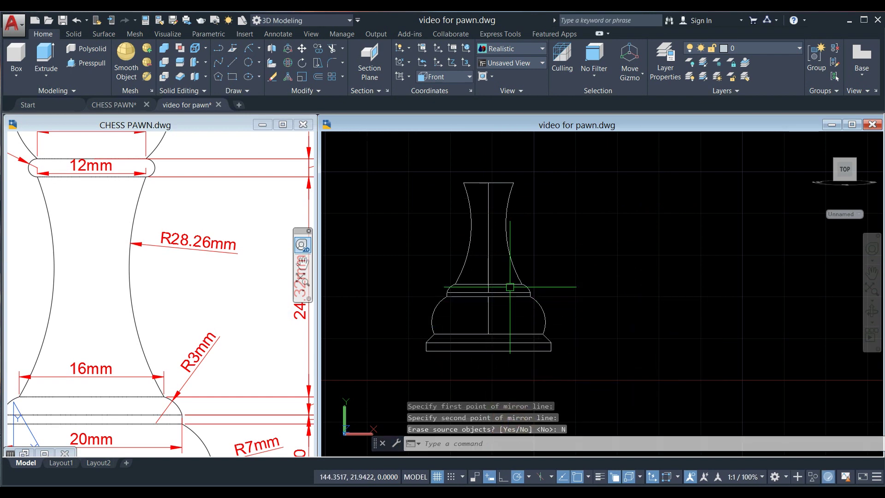
- Offset the 12 mm line at the top of the neck 2 mm upward to form the collar's upper edge
{"action": "left_click", "coordinate": [236, 302]}
{"action": "scroll", "coordinate": [243, 300], "scroll_direction": "down", "scroll_amount": 3}
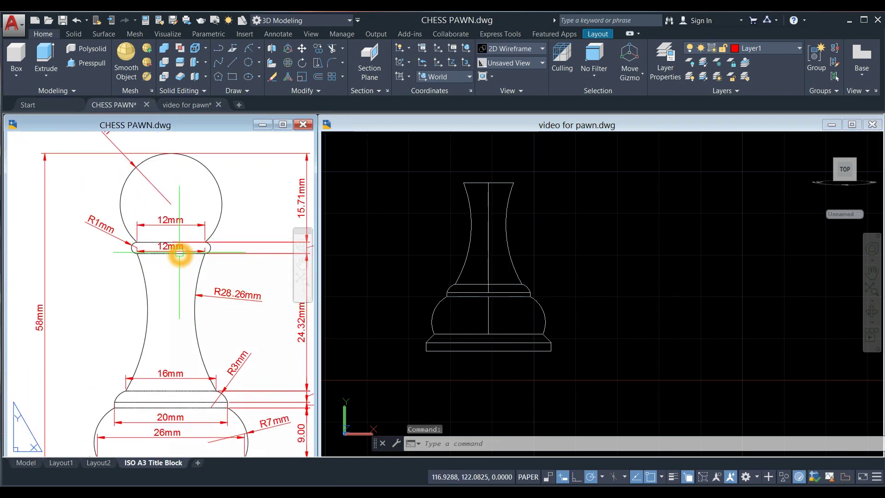
{"action": "left_click", "coordinate": [568, 189]}
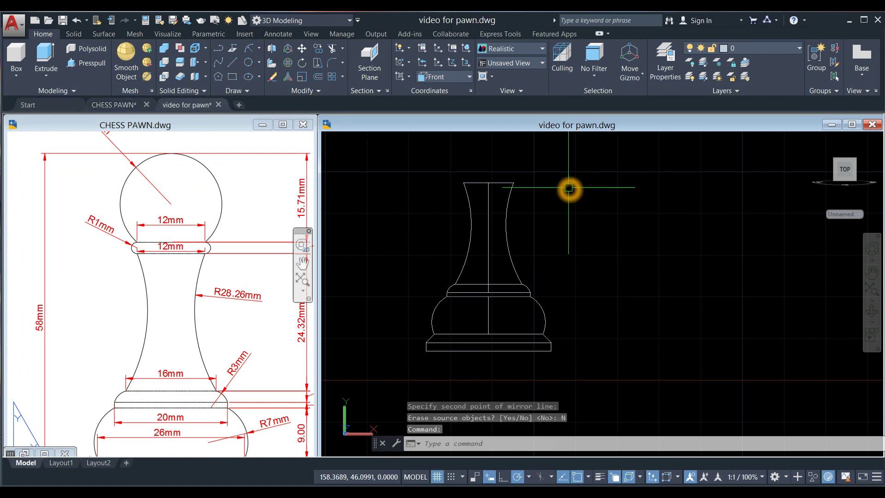
{"action": "type", "text": "O"}
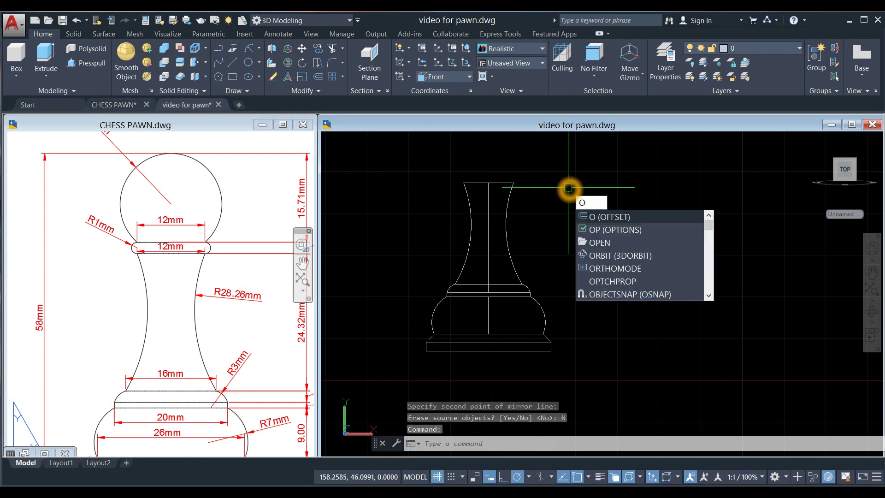
{"action": "key", "text": "Return"}
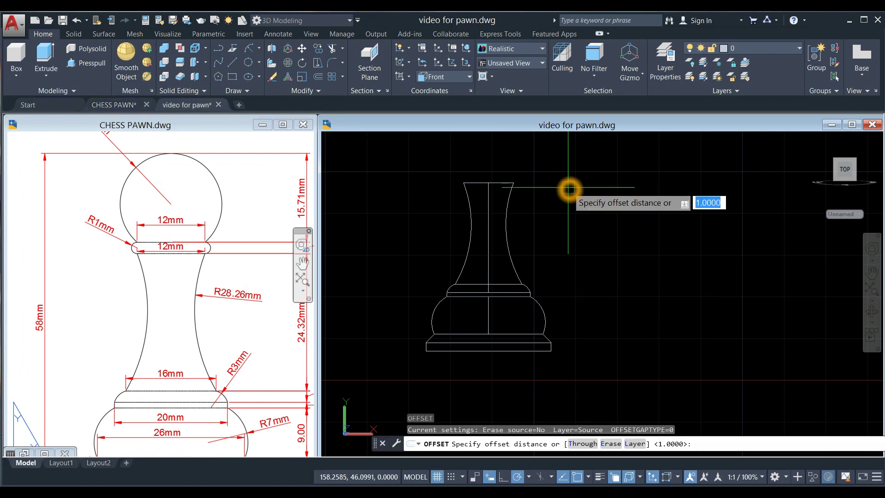
{"action": "type", "text": "2"}
{"action": "key", "text": "Return"}
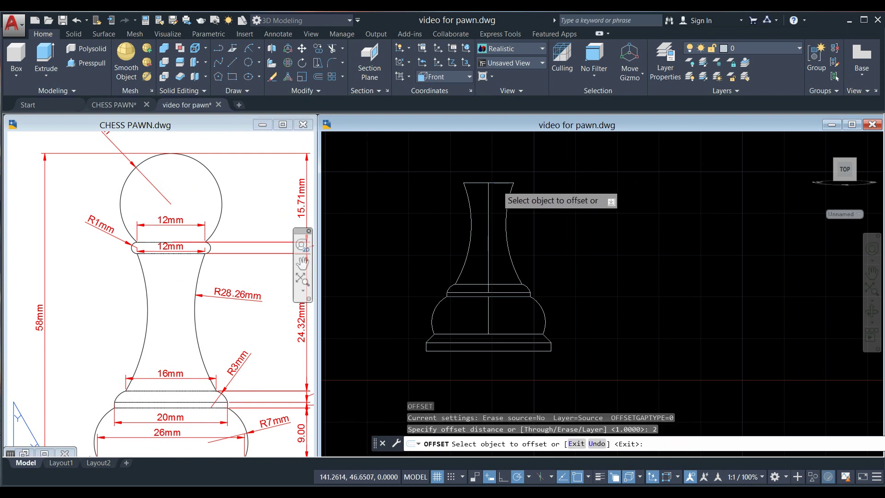
{"action": "scroll", "coordinate": [502, 184], "scroll_direction": "up", "scroll_amount": 3}
{"action": "left_click", "coordinate": [503, 179]}
{"action": "left_click", "coordinate": [504, 149]}
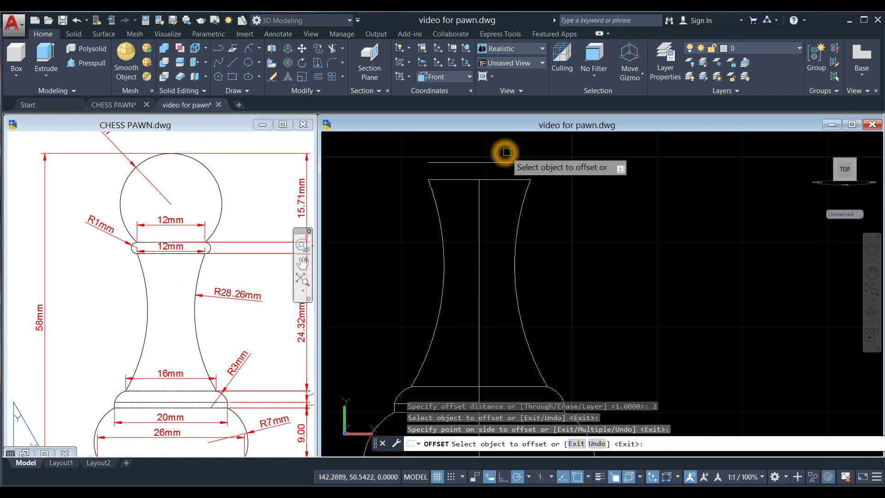
{"action": "right_click", "coordinate": [566, 167]}
{"action": "left_click", "coordinate": [582, 173]}
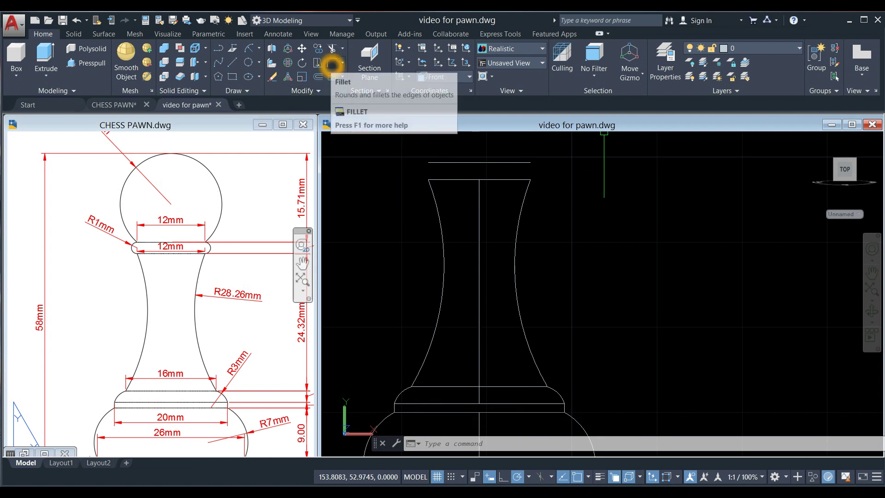
- Fillet the two parallel 12 mm collar lines at both ends to close the collar with semicircular edges
{"action": "left_click", "coordinate": [332, 62]}
{"action": "left_click", "coordinate": [523, 162]}
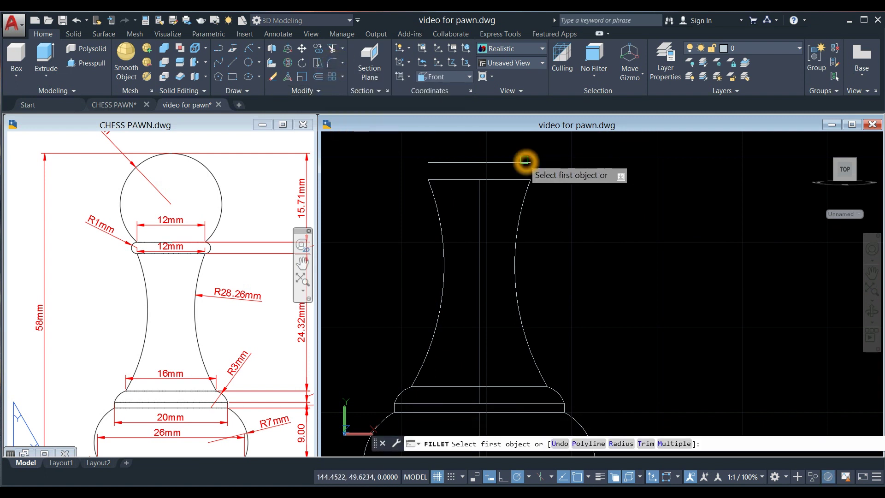
{"action": "left_click", "coordinate": [520, 183]}
{"action": "right_click", "coordinate": [467, 140]}
{"action": "left_click", "coordinate": [482, 148]}
{"action": "left_click", "coordinate": [445, 163]}
{"action": "left_click", "coordinate": [435, 181]}
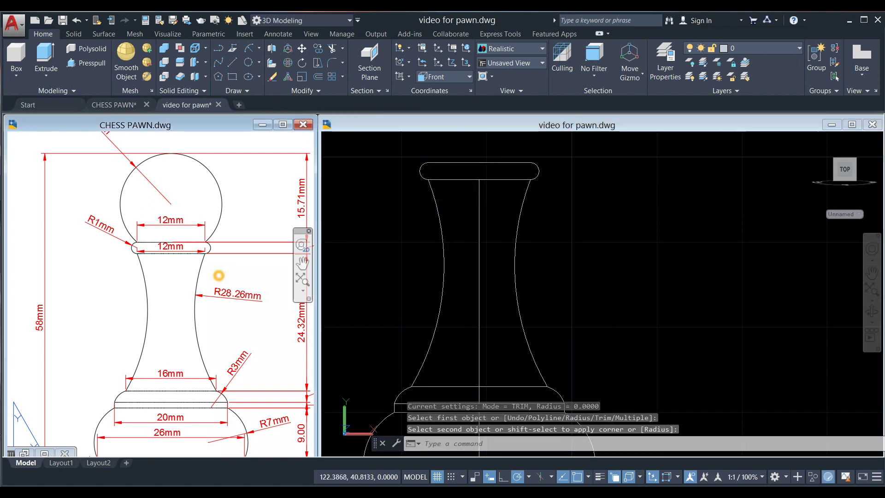
- Draw a vertical line 15.71 mm up from the midpoint of the collar's upper line
{"action": "left_click", "coordinate": [237, 252]}
{"action": "scroll", "coordinate": [233, 237], "scroll_direction": "down", "scroll_amount": 2}
{"action": "scroll", "coordinate": [244, 249], "scroll_direction": "up", "scroll_amount": 4}
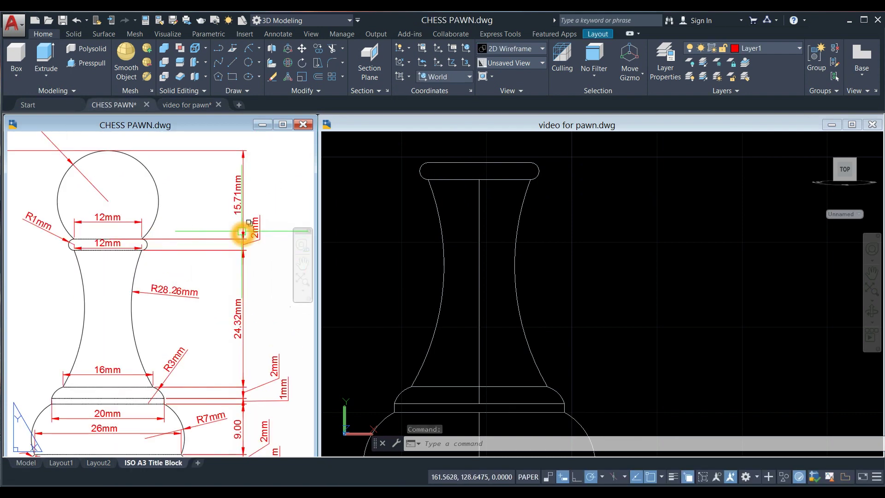
{"action": "left_click", "coordinate": [250, 219]}
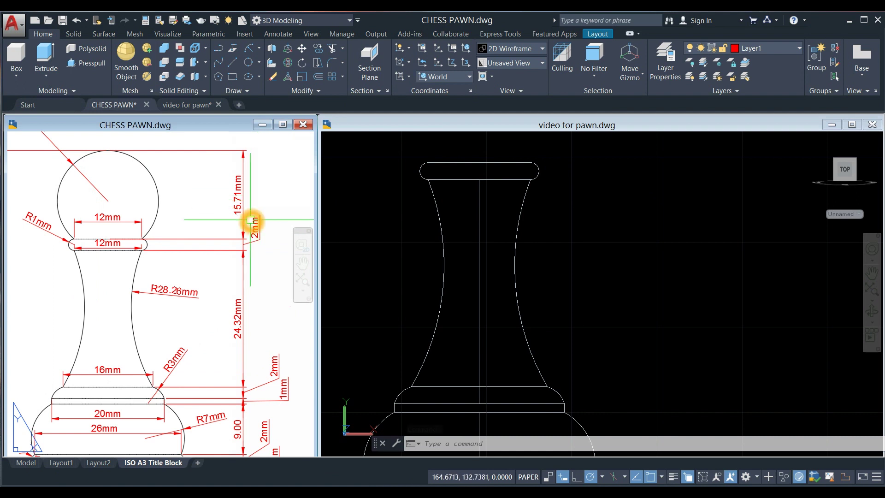
{"action": "left_click", "coordinate": [590, 222]}
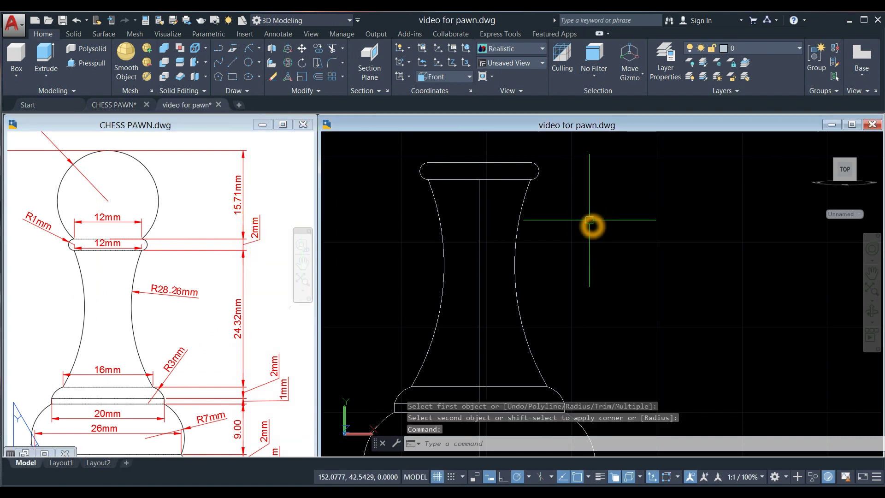
{"action": "type", "text": "L"}
{"action": "key", "text": "Return"}
{"action": "middle_click_drag", "start_coordinate": [613, 222], "coordinate": [619, 287]}
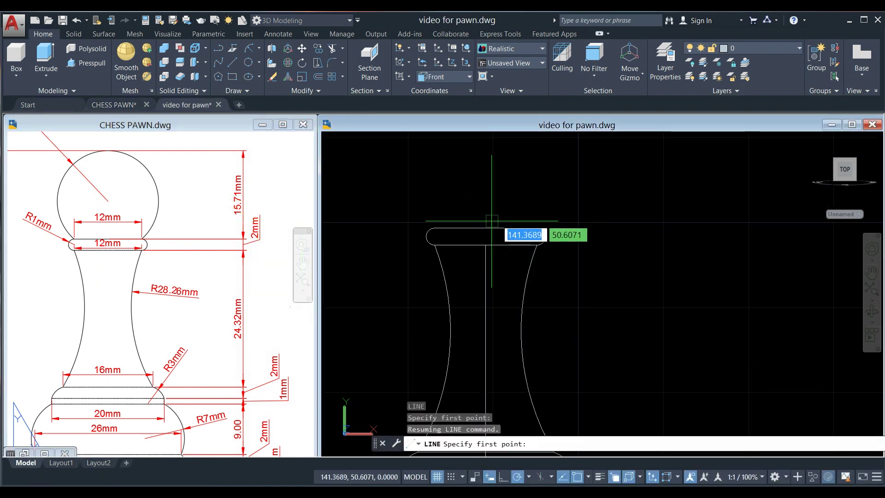
{"action": "left_click", "coordinate": [486, 227]}
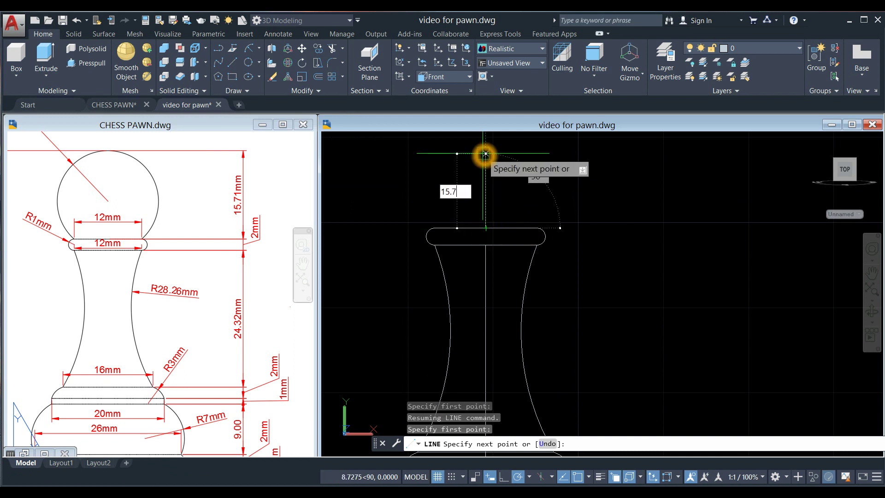
{"action": "type", "text": "15.71"}
{"action": "key", "text": "Return"}
{"action": "right_click", "coordinate": [525, 159]}
{"action": "left_click", "coordinate": [539, 165]}
{"action": "scroll", "coordinate": [527, 165], "scroll_direction": "down", "scroll_amount": 4}
{"action": "middle_click_drag", "start_coordinate": [527, 168], "coordinate": [523, 207]}
{"action": "key", "text": "Return"}
{"action": "left_click", "coordinate": [168, 217]}
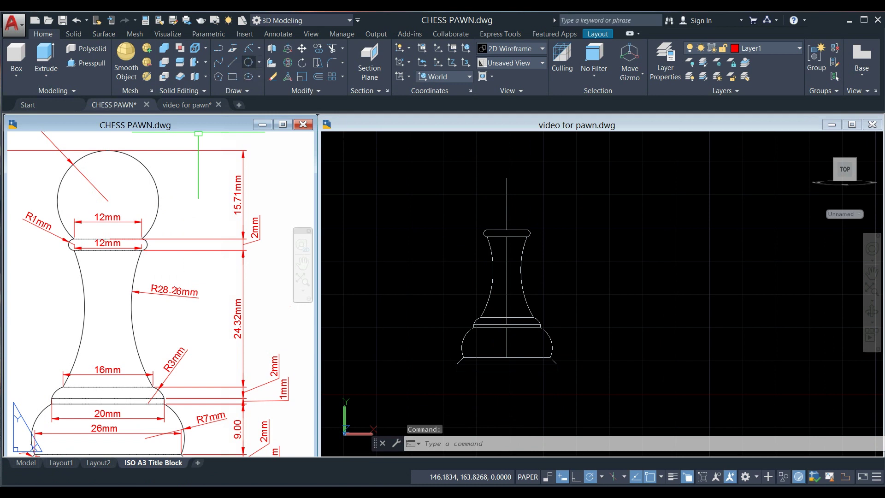
{"action": "left_click", "coordinate": [259, 62]}
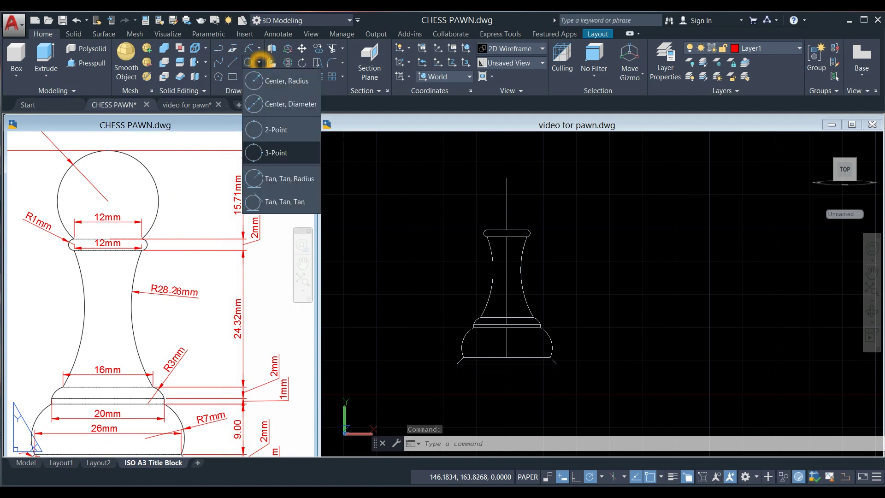
{"action": "left_click", "coordinate": [284, 153]}
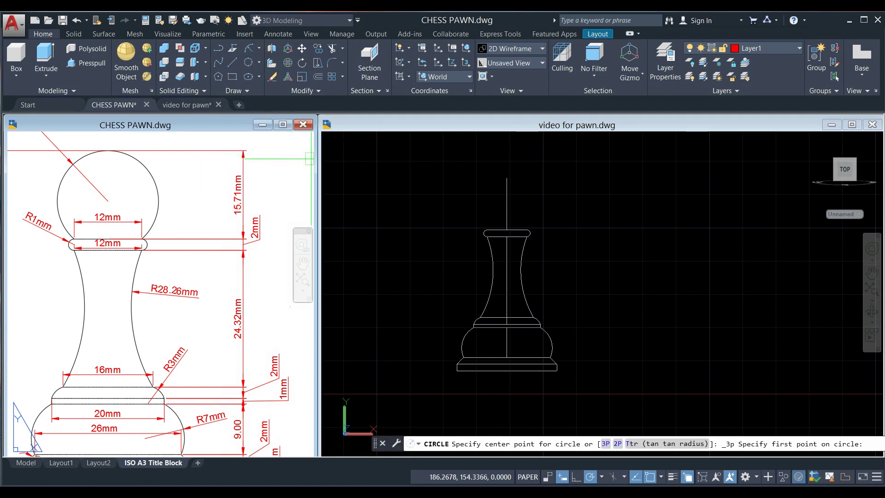
{"action": "left_click", "coordinate": [533, 199]}
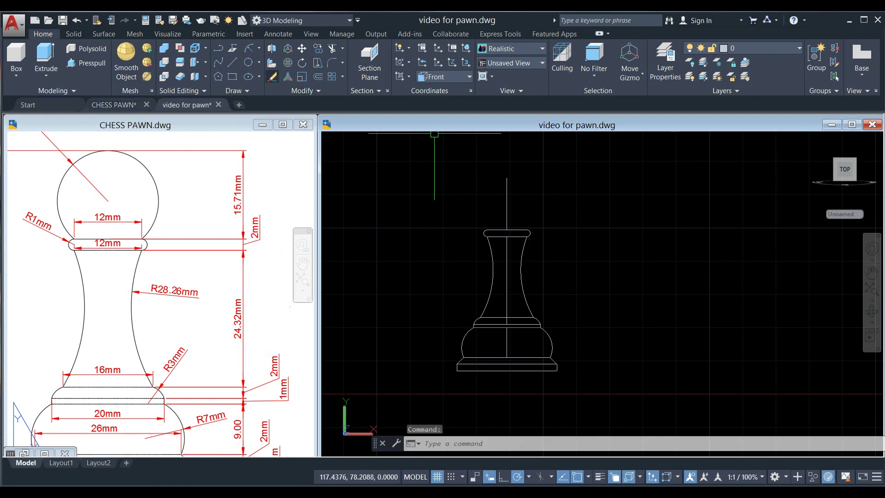
- Draw the head as a 3-point circle through the 15.71 mm line's upper end and both ends of the collar's upper line
{"action": "left_click", "coordinate": [250, 62]}
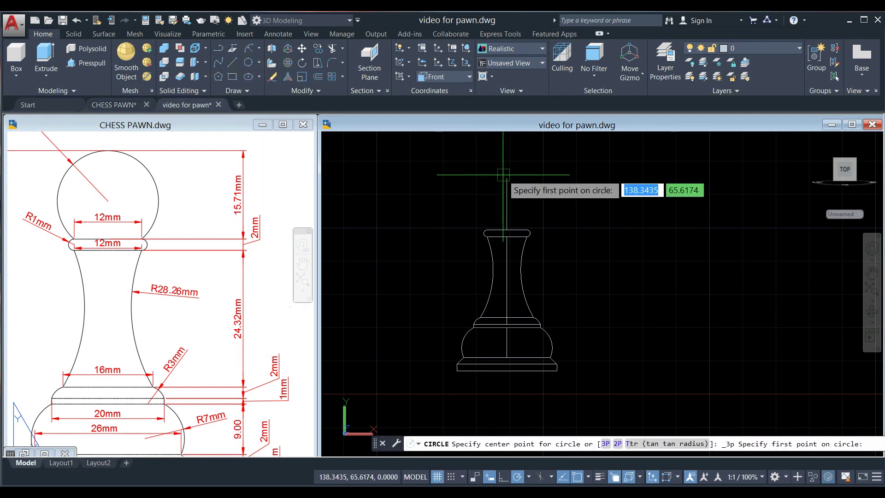
{"action": "left_click", "coordinate": [505, 176]}
{"action": "scroll", "coordinate": [516, 221], "scroll_direction": "up", "scroll_amount": 3}
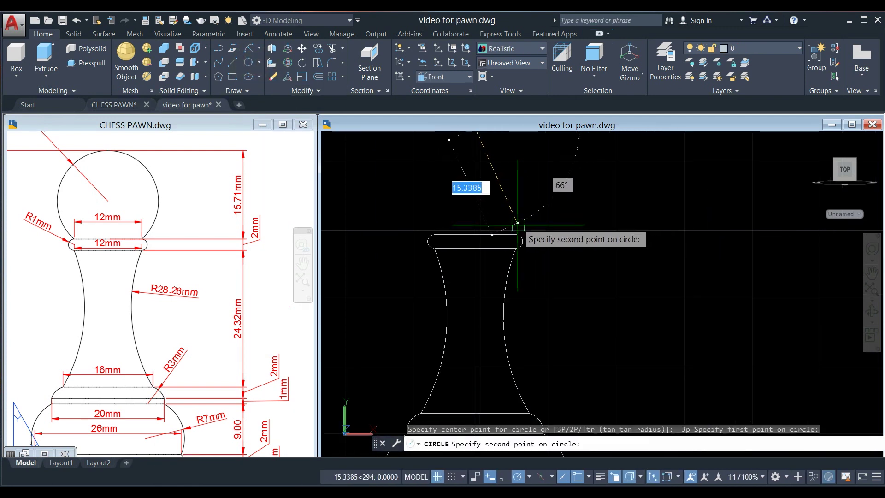
{"action": "left_click", "coordinate": [516, 235]}
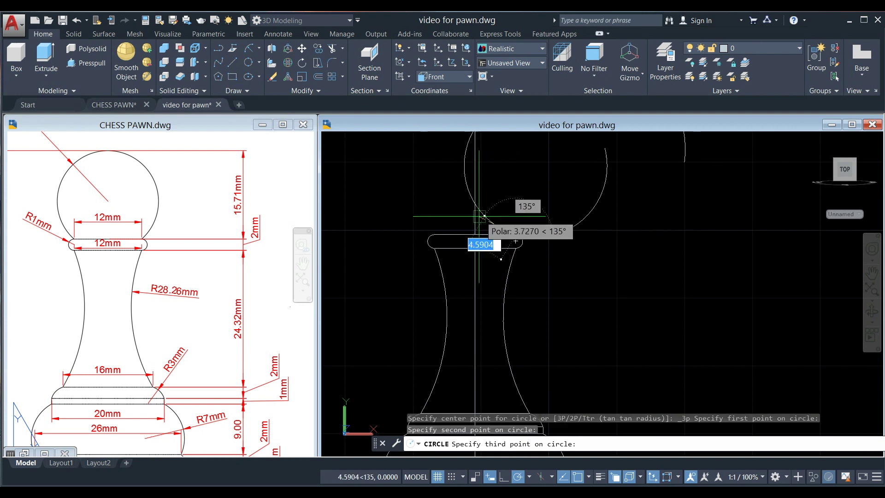
{"action": "left_click", "coordinate": [434, 235]}
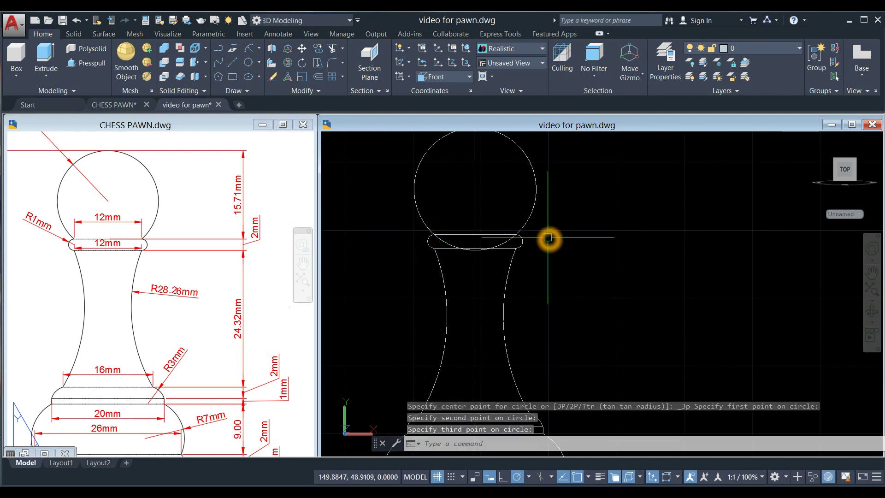
- Trim the head circle at the collar's upper line and delete the leftover arc below it
{"action": "type", "text": "T"}
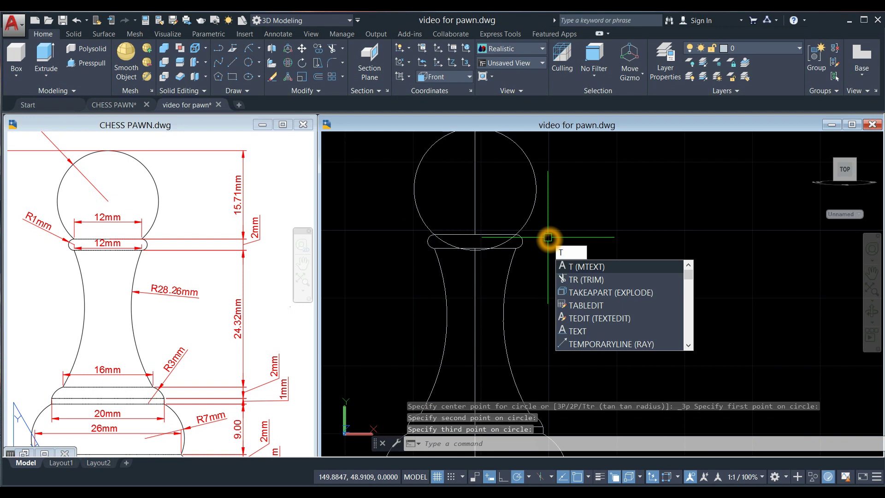
{"action": "type", "text": "R"}
{"action": "key", "text": "Return"}
{"action": "key", "text": "Return"}
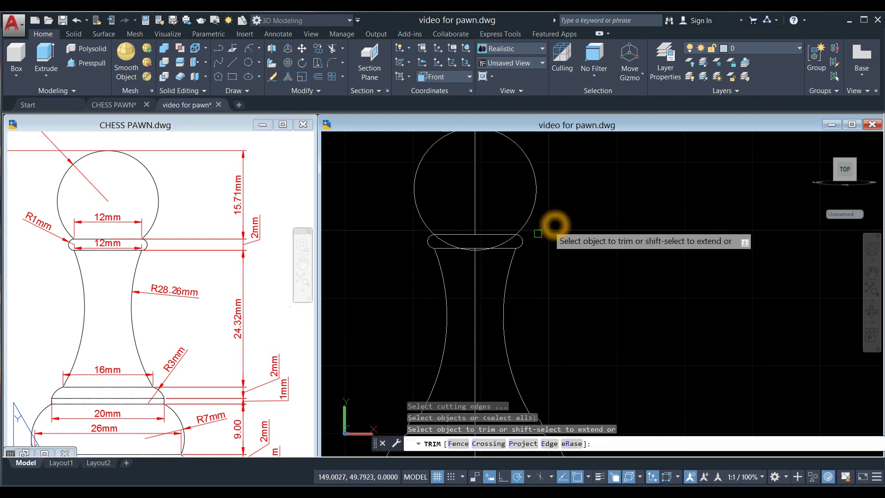
{"action": "scroll", "coordinate": [516, 244], "scroll_direction": "up", "scroll_amount": 5}
{"action": "left_click", "coordinate": [509, 230]}
{"action": "scroll", "coordinate": [502, 237], "scroll_direction": "down", "scroll_amount": 2}
{"action": "scroll", "coordinate": [376, 244], "scroll_direction": "up", "scroll_amount": 2}
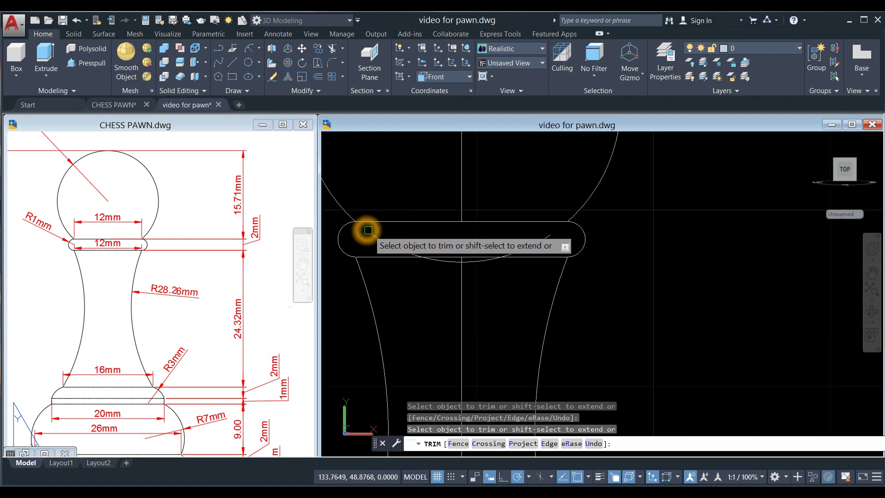
{"action": "right_click", "coordinate": [393, 179]}
{"action": "left_click", "coordinate": [417, 185]}
{"action": "left_click", "coordinate": [387, 238]}
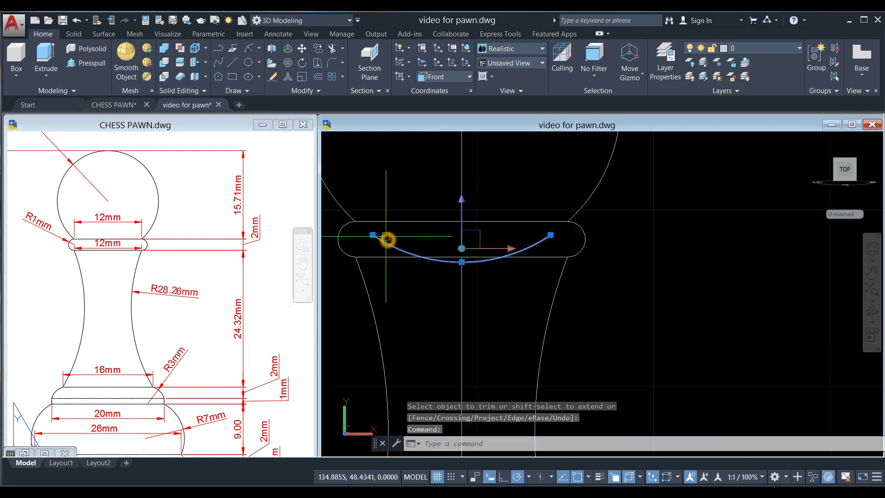
{"action": "key", "text": "Delete"}
{"action": "scroll", "coordinate": [479, 224], "scroll_direction": "down", "scroll_amount": 3}
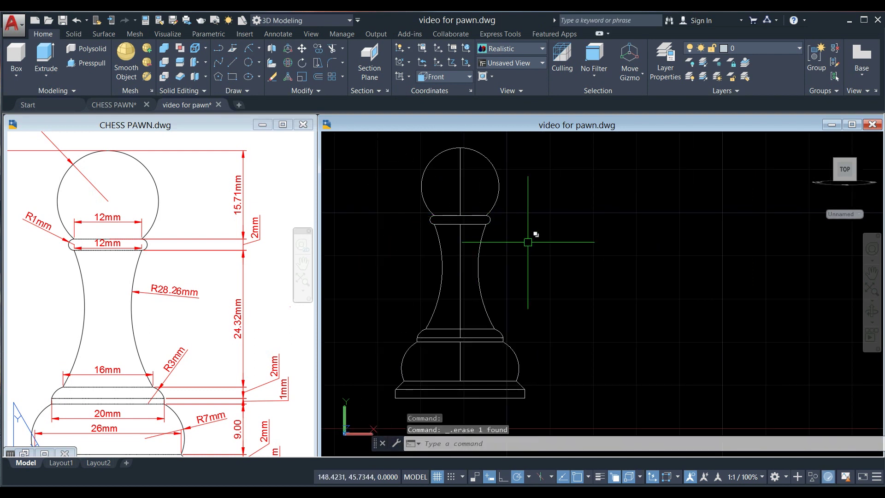
{"action": "middle_click_drag", "start_coordinate": [554, 254], "coordinate": [605, 324]}
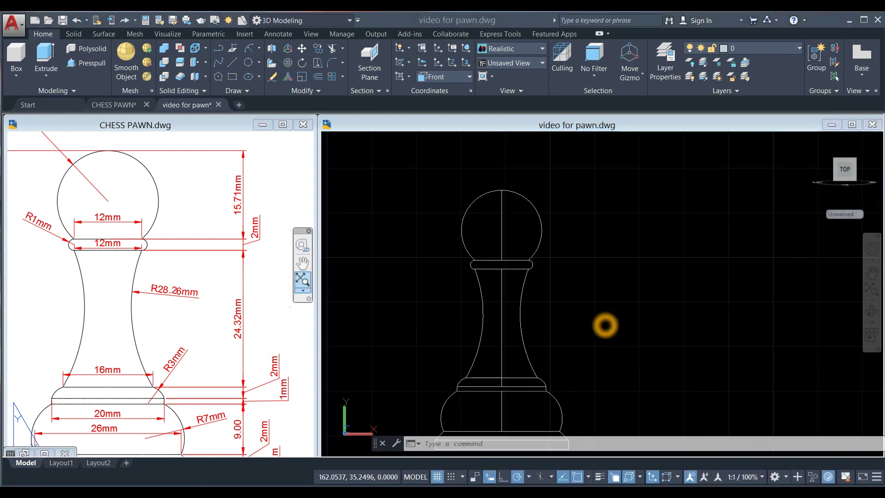
- Delete the vertical construction lines inside the pawn's head, neck and lower body
{"action": "scroll", "coordinate": [575, 306], "scroll_direction": "down", "scroll_amount": 3}
{"action": "left_click", "coordinate": [574, 300]}
{"action": "scroll", "coordinate": [571, 302], "scroll_direction": "up", "scroll_amount": 3}
{"action": "middle_click_drag", "start_coordinate": [571, 302], "coordinate": [572, 267]}
{"action": "key", "text": "Escape"}
{"action": "left_click", "coordinate": [513, 257]}
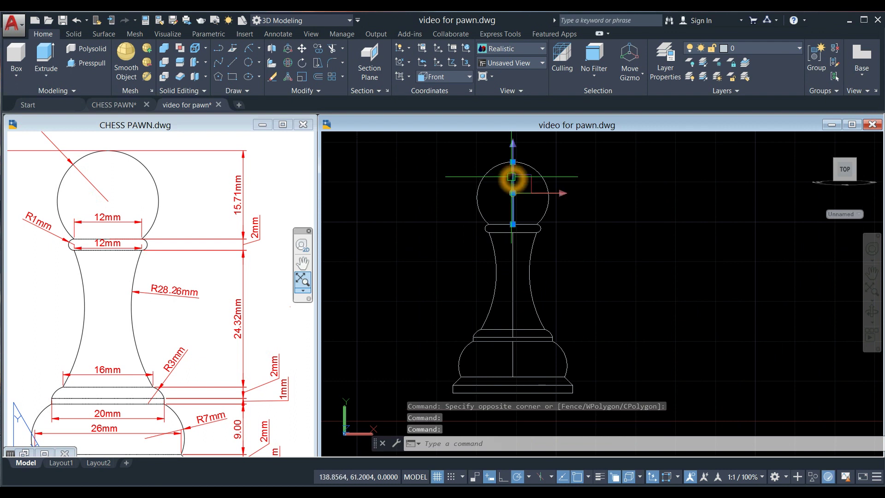
{"action": "key", "text": "Delete"}
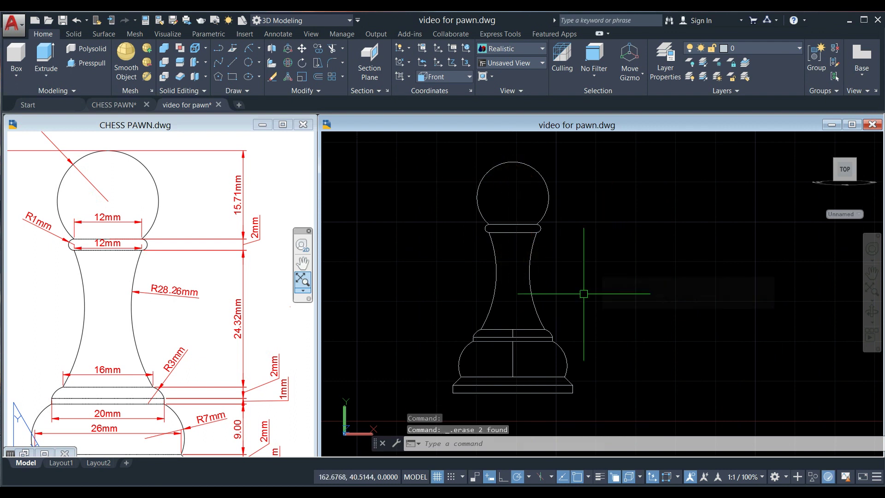
{"action": "left_click", "coordinate": [512, 357]}
{"action": "key", "text": "Delete"}
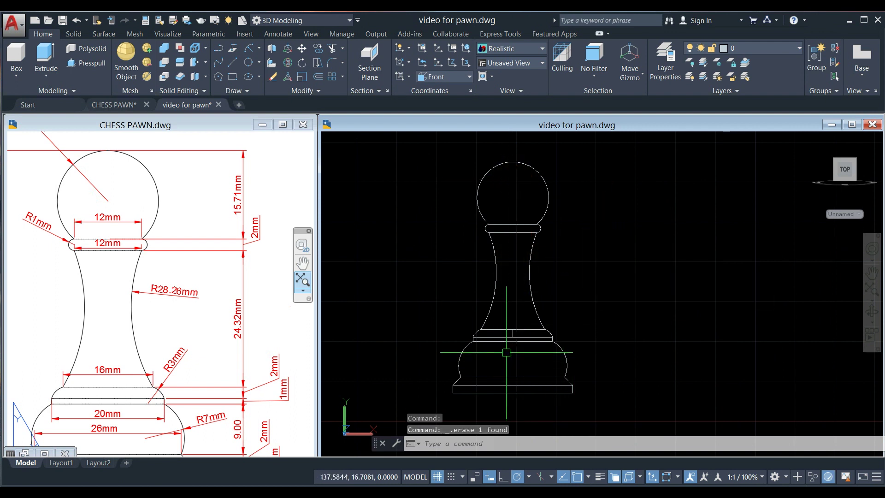
{"action": "scroll", "coordinate": [514, 337], "scroll_direction": "up", "scroll_amount": 4}
{"action": "scroll", "coordinate": [541, 277], "scroll_direction": "down", "scroll_amount": 4}
{"action": "scroll", "coordinate": [591, 241], "scroll_direction": "down", "scroll_amount": 3}
{"action": "middle_click_drag", "start_coordinate": [592, 242], "coordinate": [563, 262]}
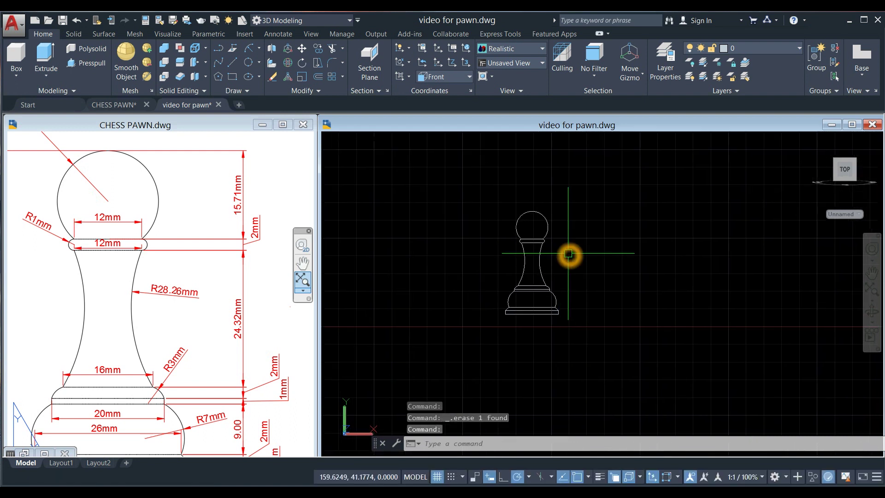
- Draw a vertical centre line from the midpoint of the pawn's base line to the top of the head
{"action": "key", "text": "Return"}
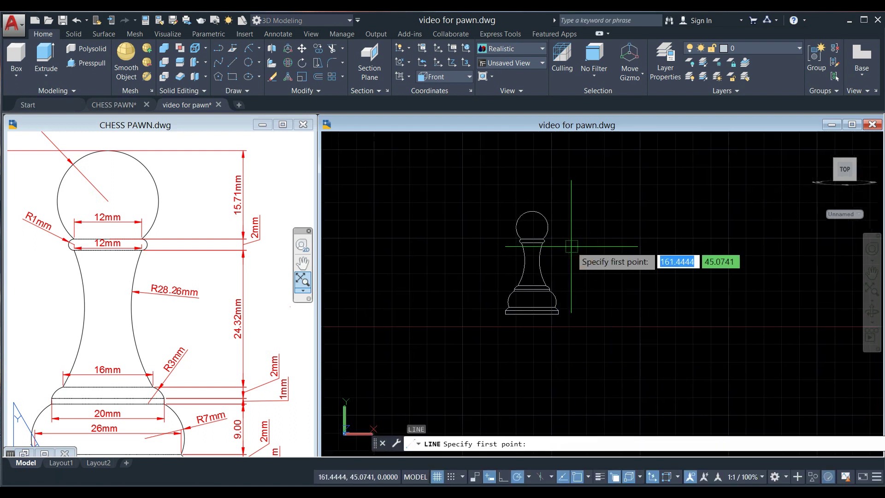
{"action": "scroll", "coordinate": [571, 240], "scroll_direction": "up", "scroll_amount": 3}
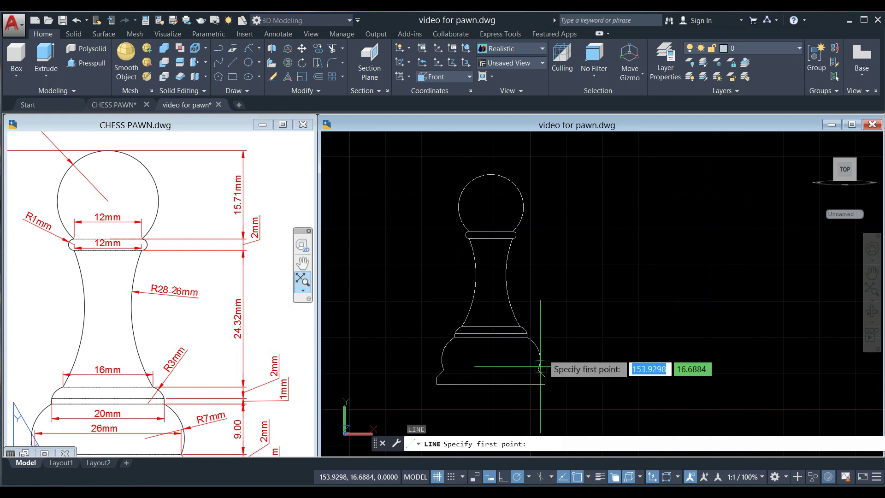
{"action": "left_click", "coordinate": [491, 384]}
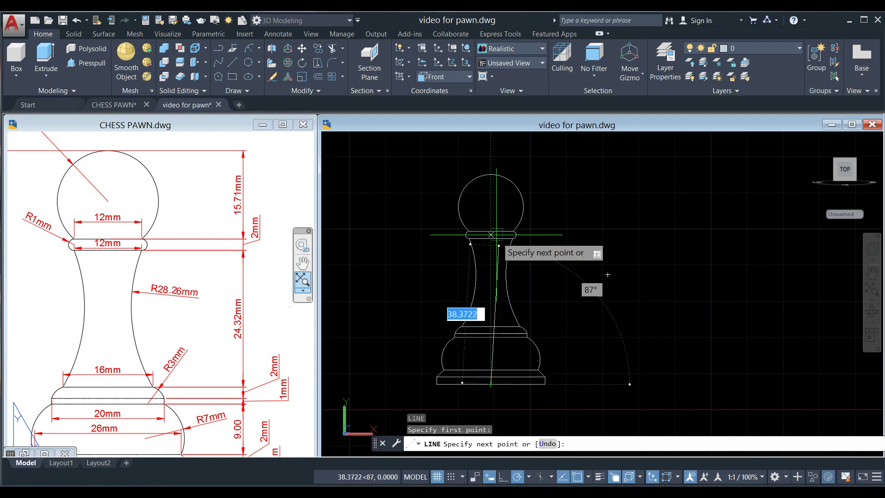
{"action": "left_click", "coordinate": [491, 176]}
{"action": "right_click", "coordinate": [532, 169]}
{"action": "left_click", "coordinate": [560, 173]}
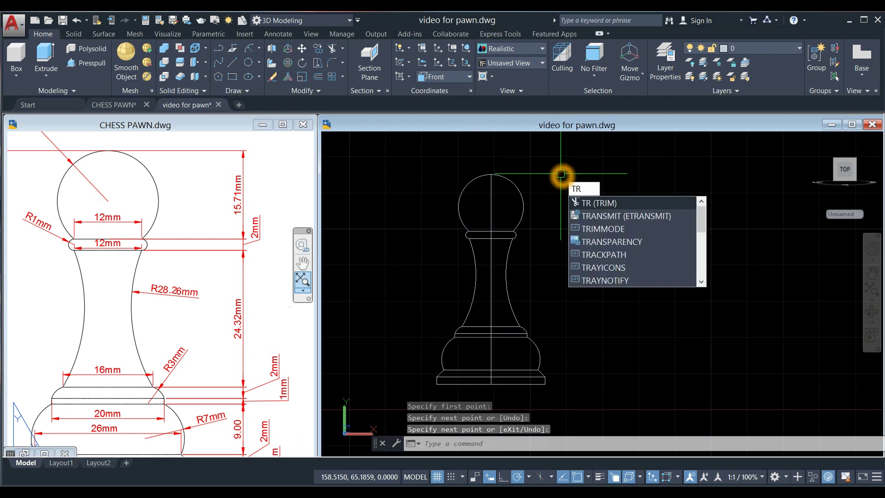
- Trim the left half of the pawn profile against the vertical centre line
{"action": "key", "text": "Return"}
{"action": "key", "text": "Return"}
{"action": "middle_click_drag", "start_coordinate": [538, 205], "coordinate": [547, 183]}
{"action": "left_click", "coordinate": [492, 377]}
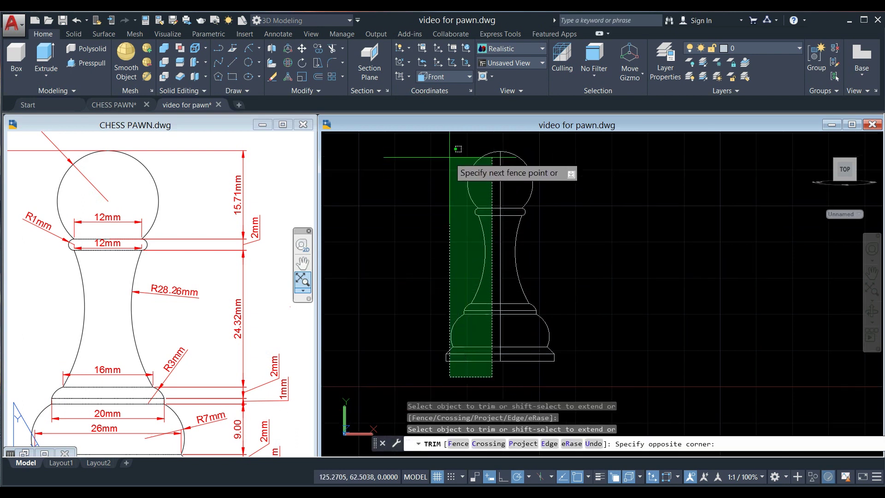
{"action": "left_click", "coordinate": [446, 138]}
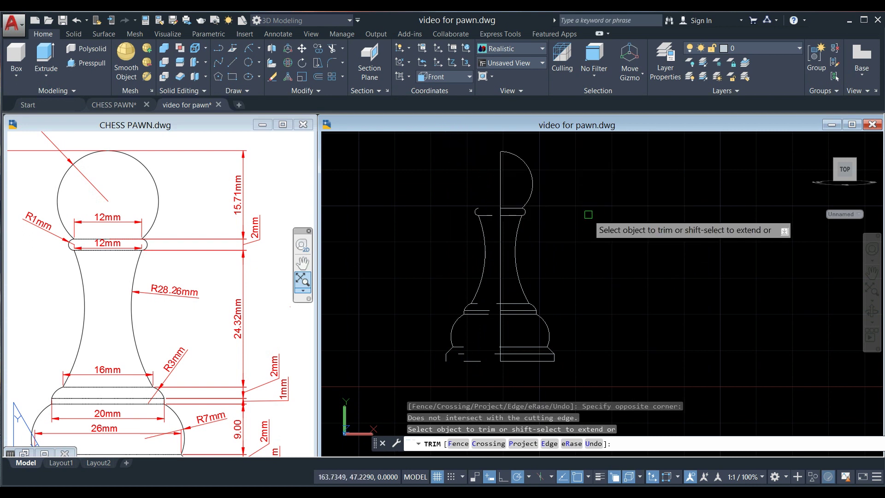
{"action": "right_click", "coordinate": [571, 221]}
{"action": "left_click", "coordinate": [582, 224]}
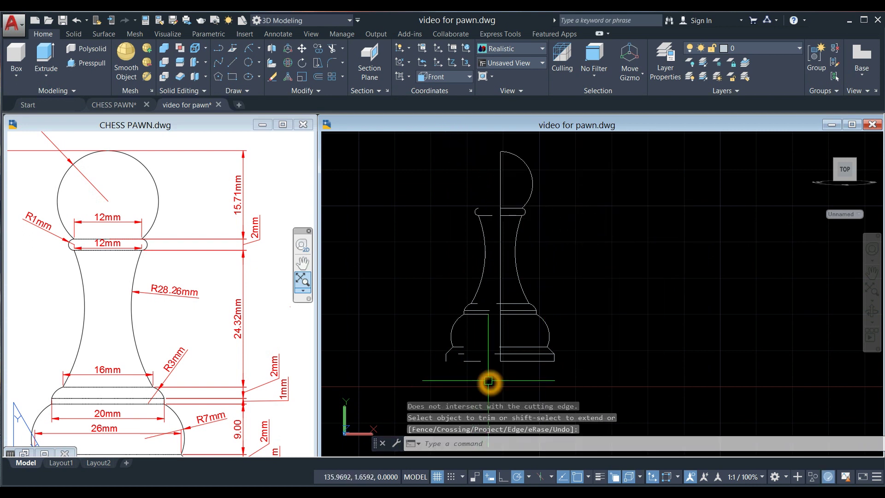
- Delete the leftover profile pieces on the left side of the centre line
{"action": "left_click", "coordinate": [485, 382]}
{"action": "left_click", "coordinate": [421, 185]}
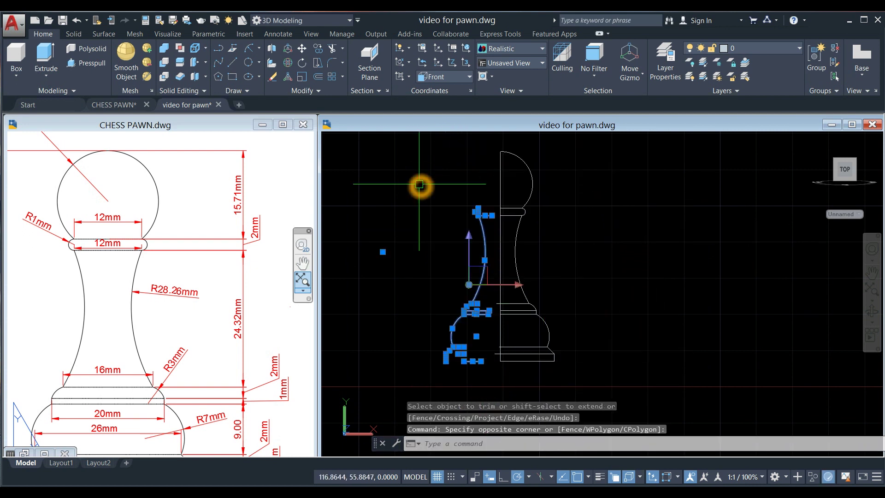
{"action": "key", "text": "Delete"}
- Delete the inner horizontal lines across the base and lower body of the remaining half profile
{"action": "scroll", "coordinate": [492, 352], "scroll_direction": "up", "scroll_amount": 3}
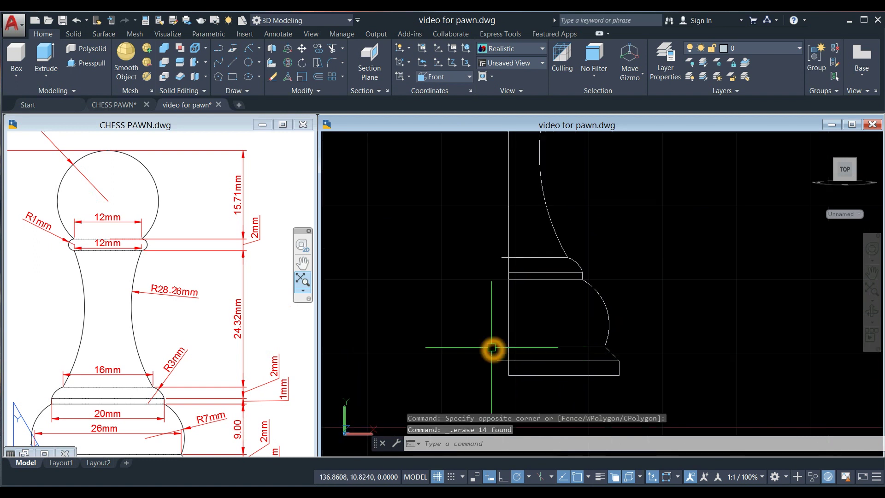
{"action": "key", "text": "Delete"}
{"action": "left_click", "coordinate": [504, 258]}
{"action": "key", "text": "Delete"}
{"action": "left_click", "coordinate": [549, 360]}
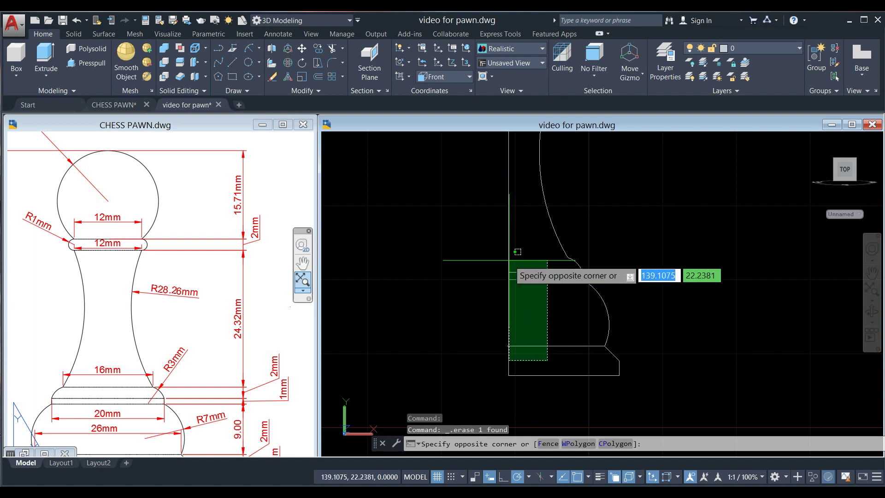
{"action": "left_click", "coordinate": [524, 249]}
{"action": "key", "text": "Delete"}
- Delete the two inner horizontal lines of the collar below the head
{"action": "middle_click_drag", "start_coordinate": [567, 250], "coordinate": [551, 373]}
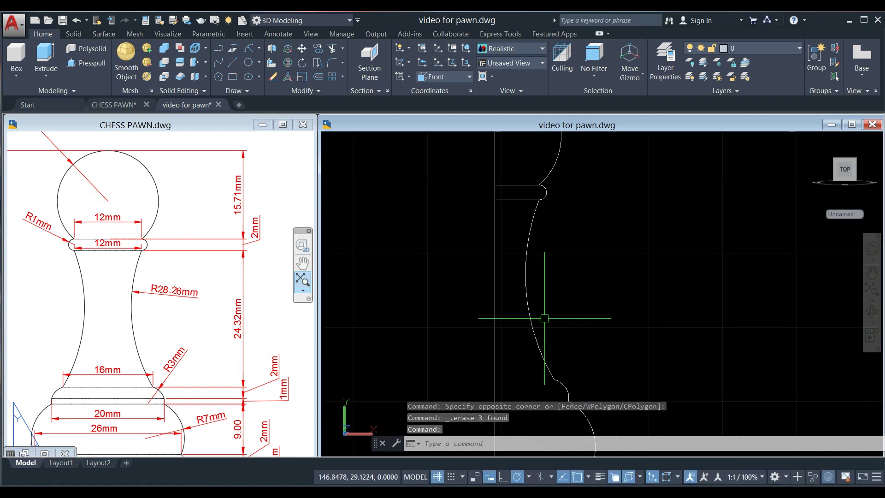
{"action": "left_click", "coordinate": [516, 210]}
{"action": "left_click", "coordinate": [483, 182]}
{"action": "key", "text": "Delete"}
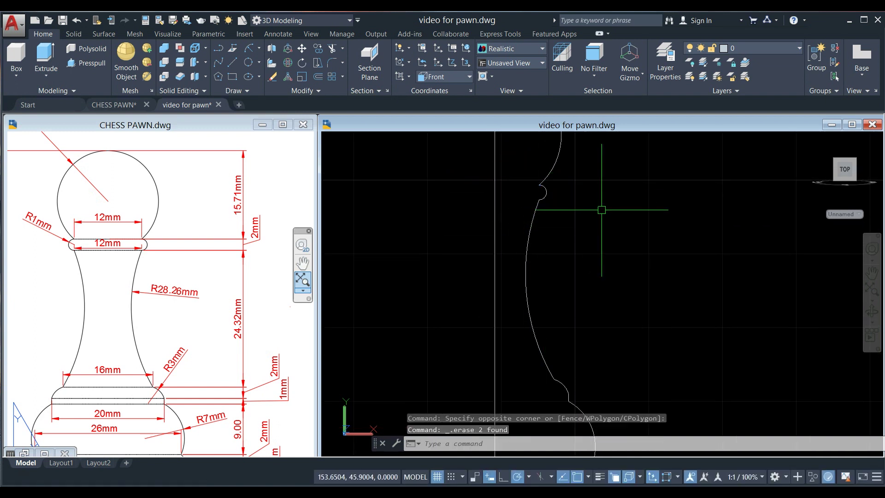
- Join the centre line, base line and outer contour of the half pawn into one closed profile
{"action": "scroll", "coordinate": [598, 207], "scroll_direction": "down", "scroll_amount": 2}
{"action": "middle_click_drag", "start_coordinate": [600, 209], "coordinate": [580, 265]}
{"action": "scroll", "coordinate": [507, 200], "scroll_direction": "down", "scroll_amount": 2}
{"action": "scroll", "coordinate": [520, 249], "scroll_direction": "up", "scroll_amount": 2}
{"action": "middle_click_drag", "start_coordinate": [524, 251], "coordinate": [577, 248]}
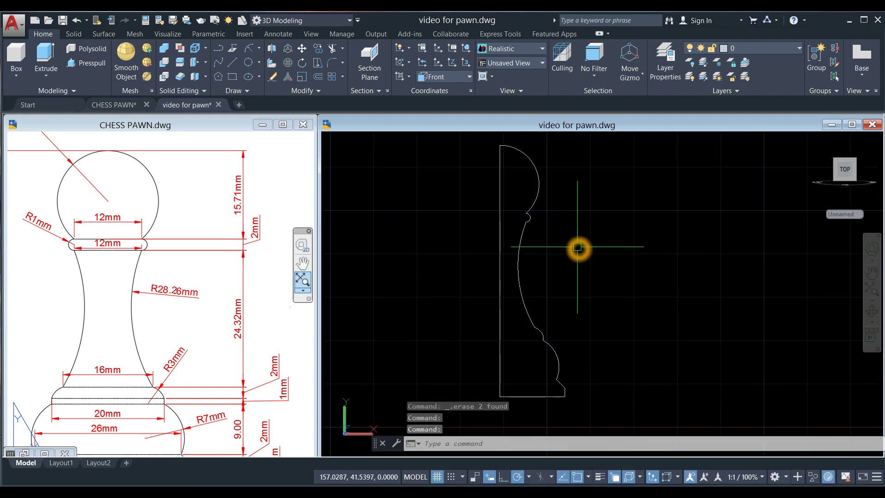
{"action": "type", "text": "J"}
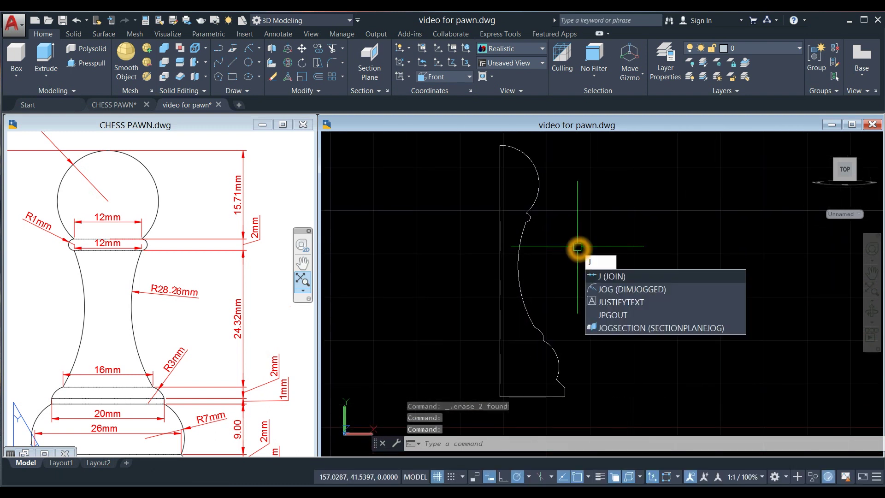
{"action": "key", "text": "Return"}
{"action": "scroll", "coordinate": [577, 248], "scroll_direction": "down", "scroll_amount": 2}
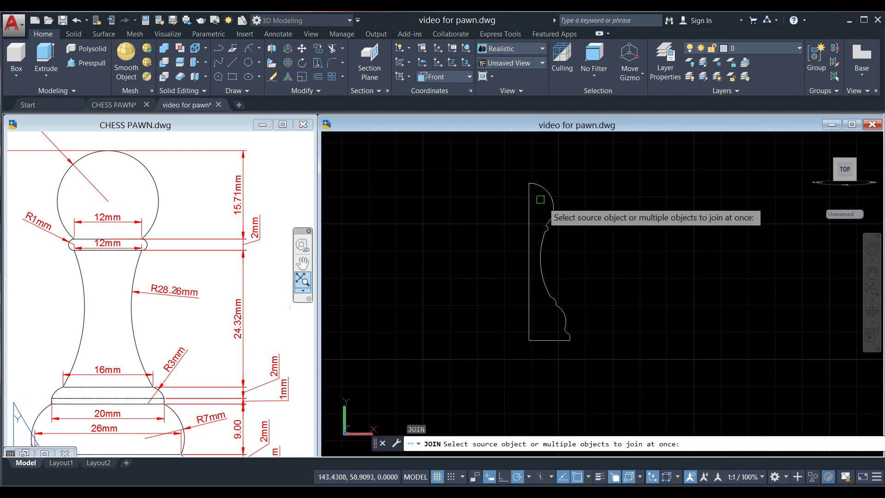
{"action": "left_click", "coordinate": [512, 166]}
{"action": "left_click", "coordinate": [635, 391]}
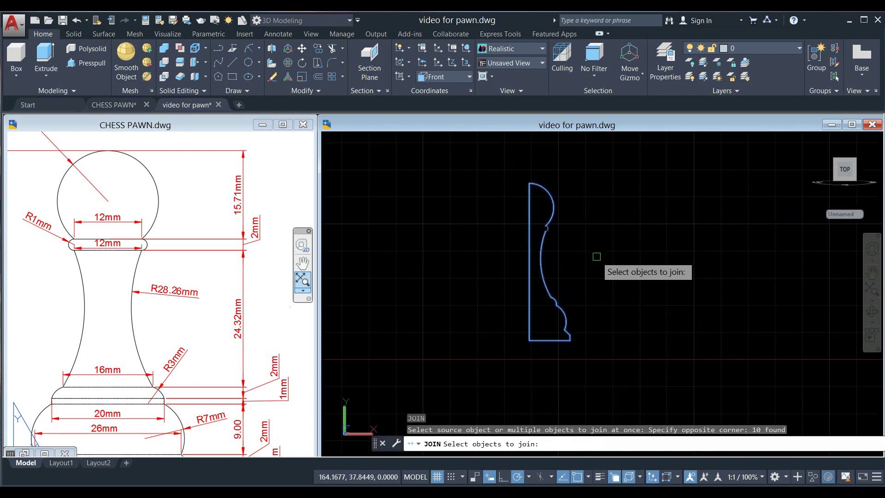
{"action": "key", "text": "Return"}
- Examine the joined half profile by selecting it, then clear the selection
{"action": "scroll", "coordinate": [549, 244], "scroll_direction": "up", "scroll_amount": 2}
{"action": "left_click", "coordinate": [531, 249]}
{"action": "scroll", "coordinate": [533, 214], "scroll_direction": "up", "scroll_amount": 5}
{"action": "left_click", "coordinate": [567, 204]}
{"action": "scroll", "coordinate": [572, 205], "scroll_direction": "down", "scroll_amount": 7}
{"action": "key", "text": "Escape"}
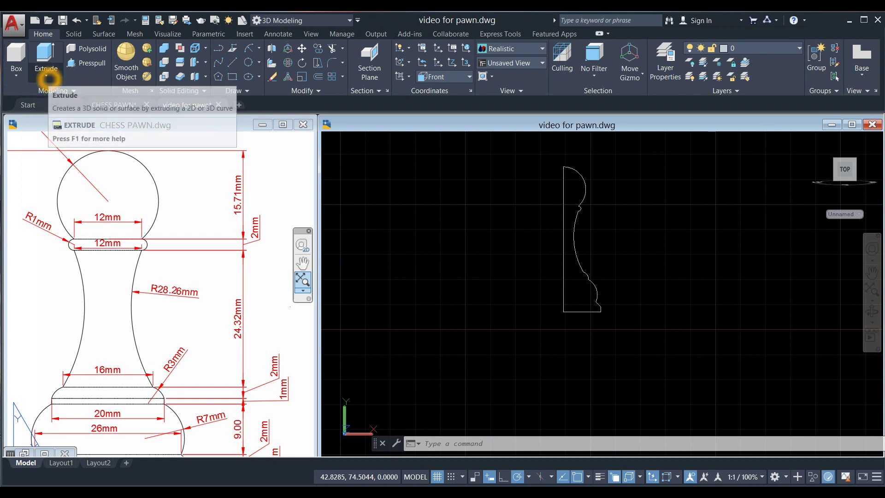
- Revolve the half profile into a solid, using its straight vertical edge from the base corner to the head top as the axis
{"action": "left_click", "coordinate": [46, 76]}
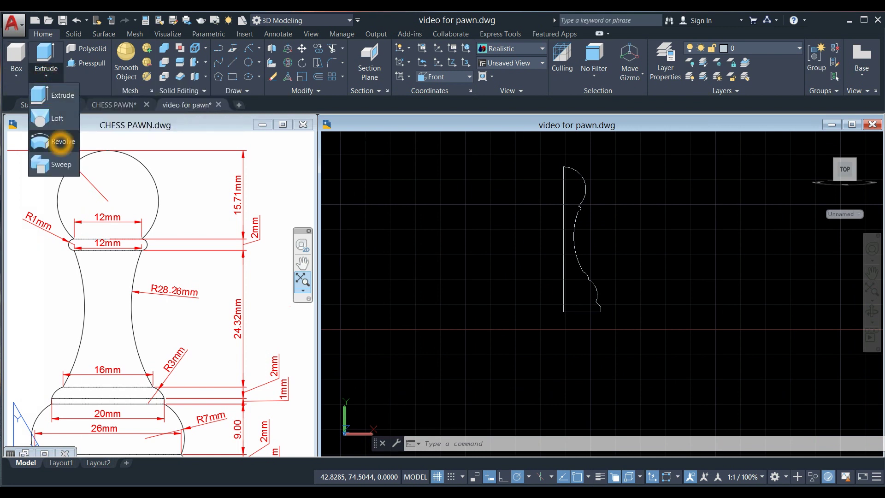
{"action": "left_click", "coordinate": [53, 141]}
{"action": "left_click", "coordinate": [563, 205]}
{"action": "right_click", "coordinate": [623, 191]}
{"action": "left_click", "coordinate": [647, 197]}
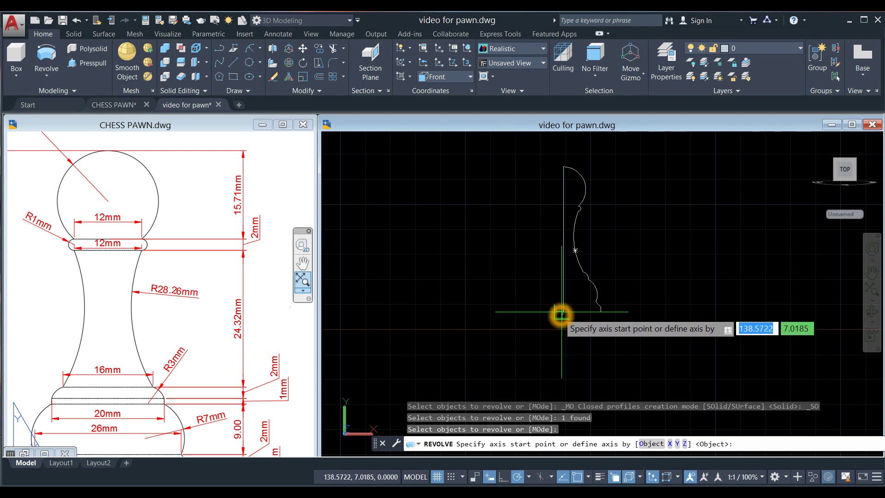
{"action": "scroll", "coordinate": [564, 313], "scroll_direction": "up", "scroll_amount": 5}
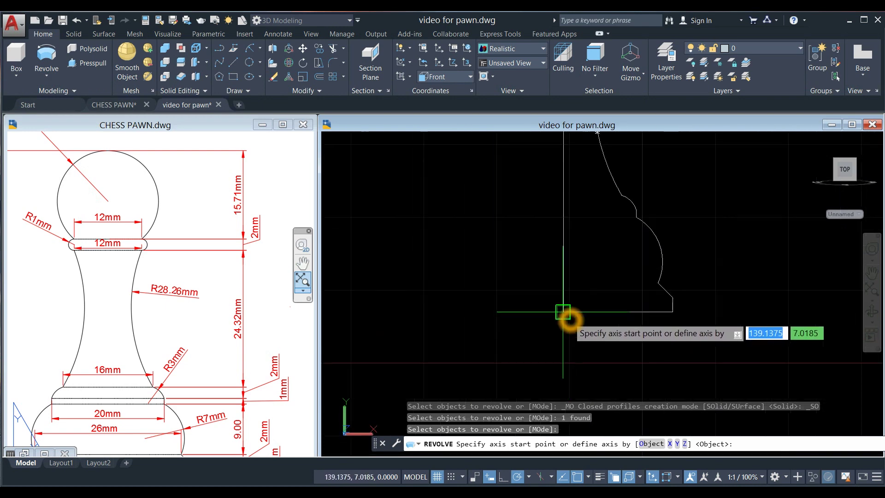
{"action": "left_click", "coordinate": [564, 311]}
{"action": "scroll", "coordinate": [566, 307], "scroll_direction": "down", "scroll_amount": 4}
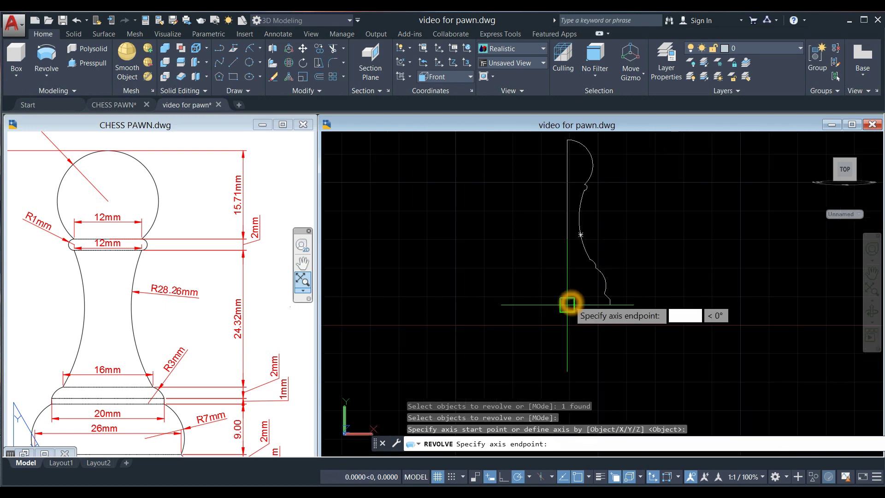
{"action": "middle_click_drag", "start_coordinate": [569, 197], "coordinate": [559, 264]}
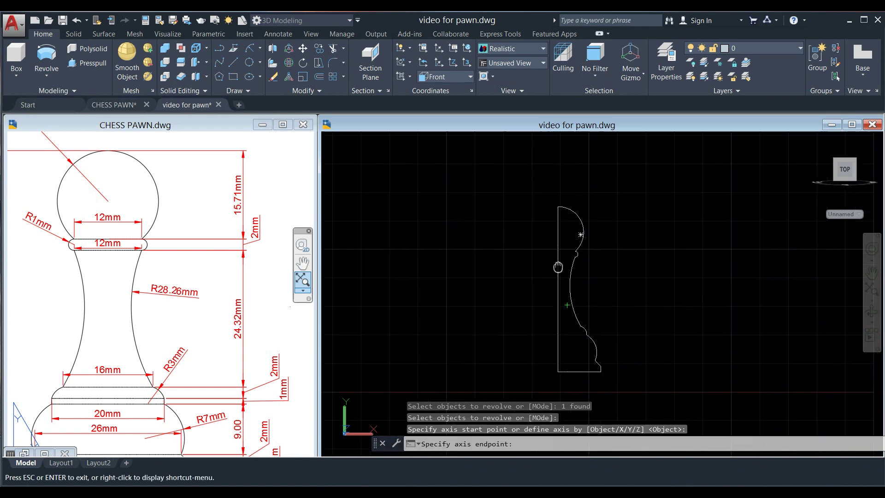
{"action": "left_click", "coordinate": [561, 206]}
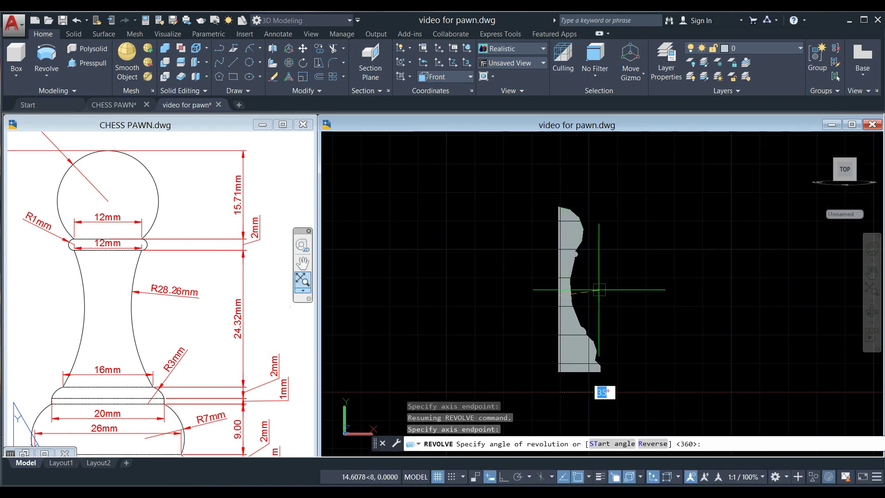
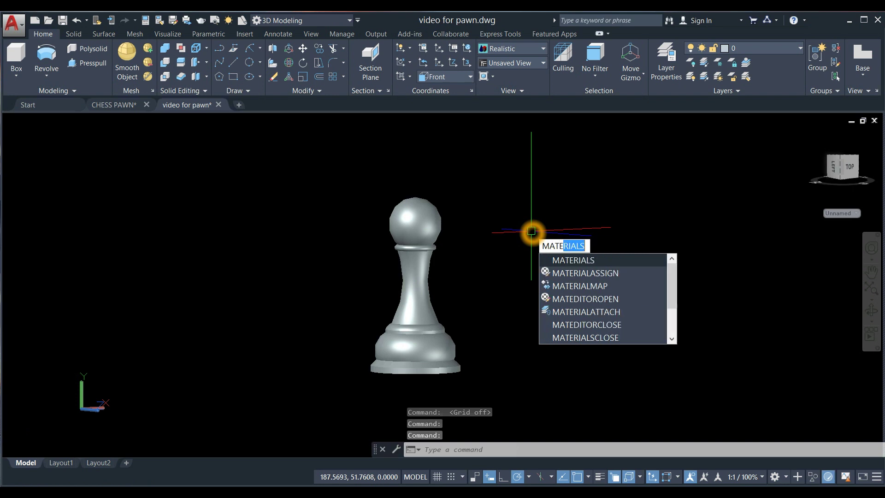
- Open the materials library and apply the wood material Cherry - Natural Medium Gloss to the pawn solid
{"action": "key", "text": "Return"}
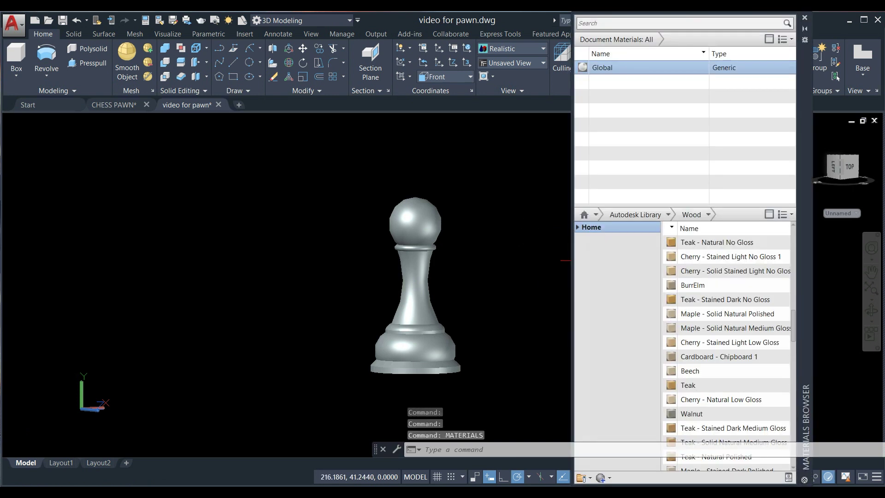
{"action": "left_click_drag", "start_coordinate": [795, 329], "coordinate": [805, 305]}
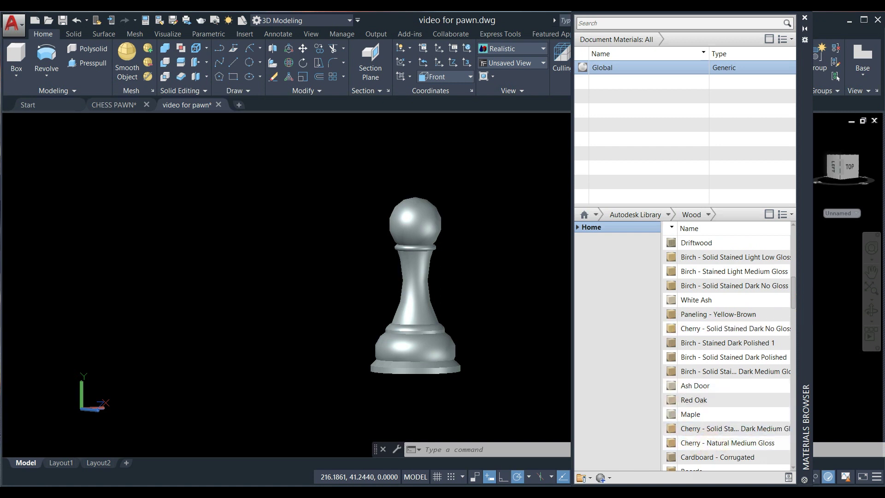
{"action": "left_click_drag", "start_coordinate": [727, 443], "coordinate": [415, 277]}
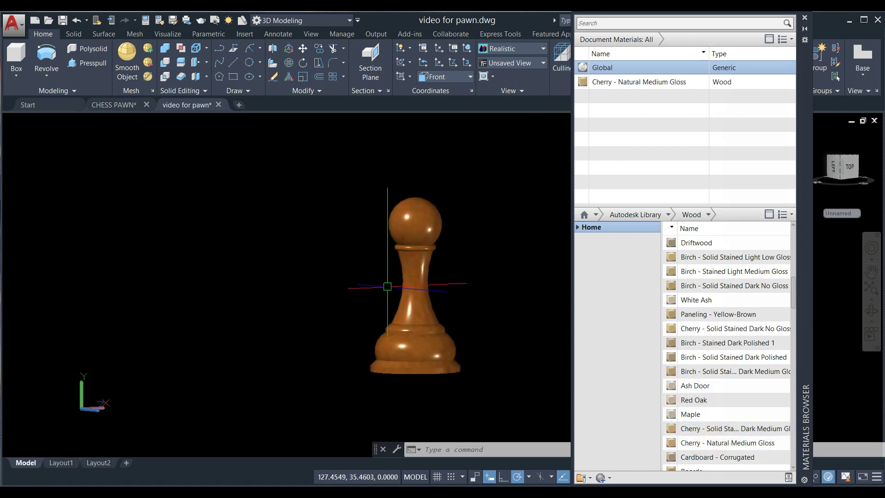
{"action": "left_click", "coordinate": [454, 292]}
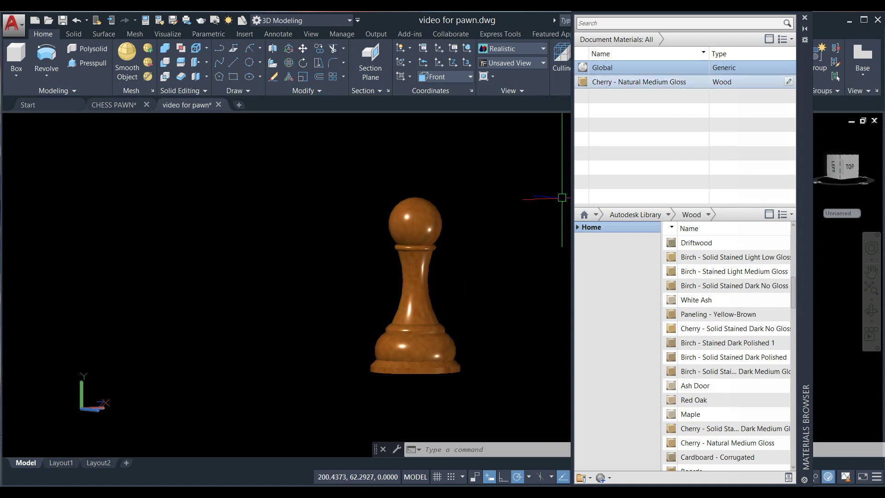
- Duplicate the Cherry - Natural Medium Gloss material in the document materials
{"action": "right_click", "coordinate": [671, 85]}
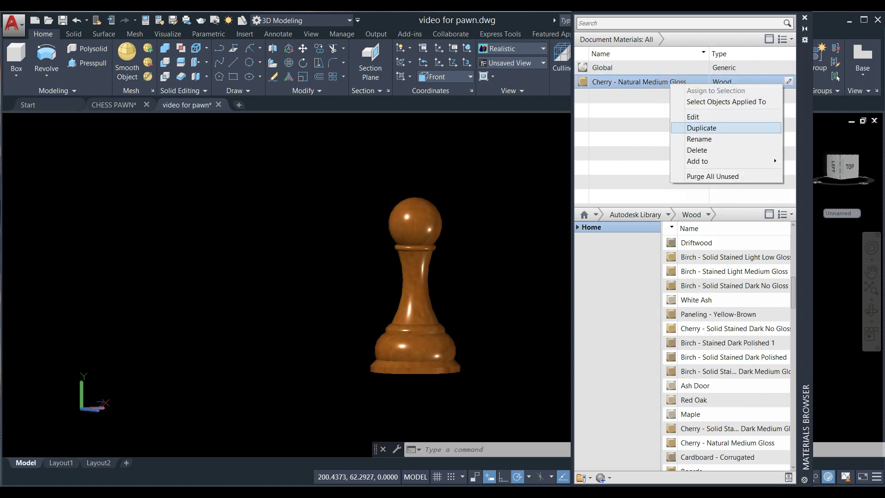
{"action": "left_click", "coordinate": [696, 127]}
{"action": "key", "text": "Return"}
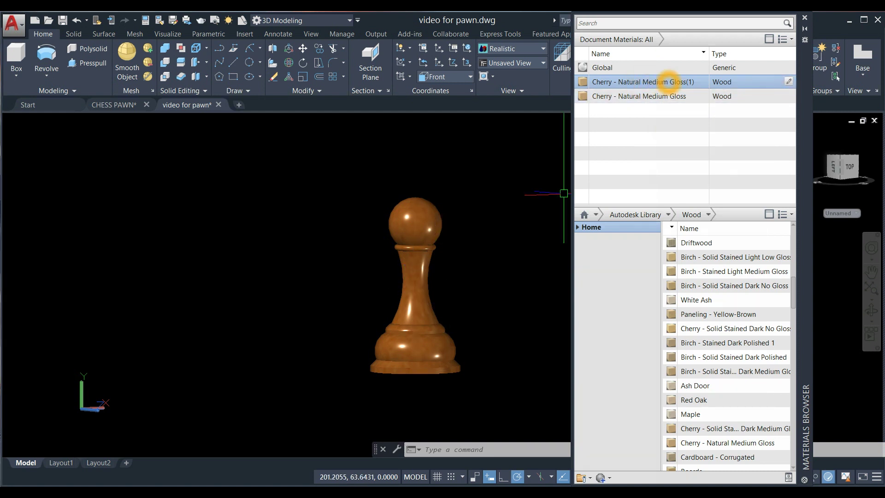
- Set the duplicated cherry material's stain colour to the darker orange RGB 199,93,0 and close its editor
{"action": "left_click", "coordinate": [788, 82]}
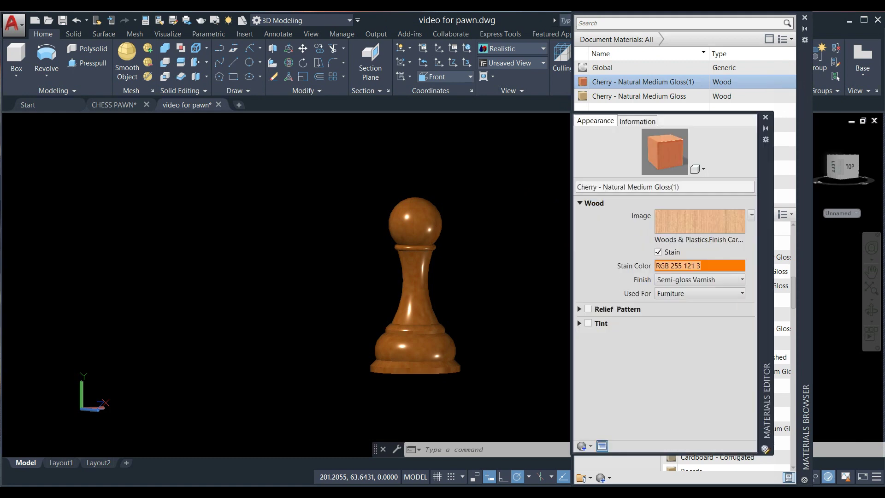
{"action": "left_click", "coordinate": [699, 266]}
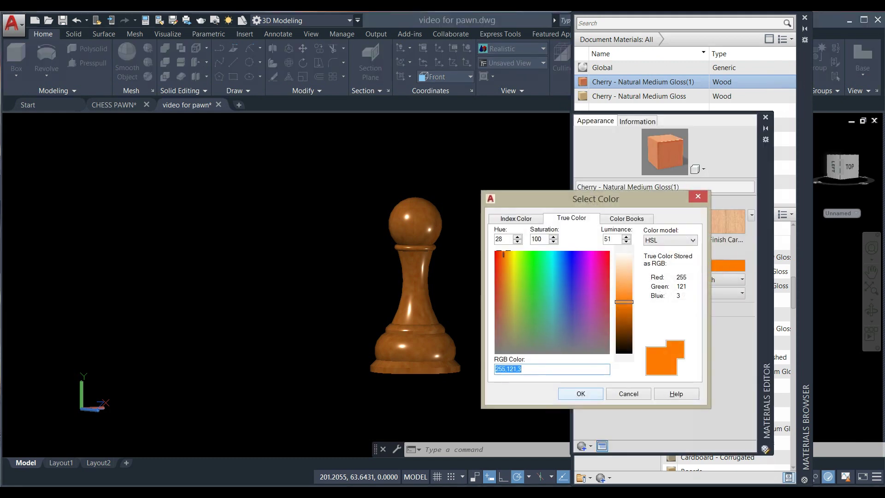
{"action": "left_click", "coordinate": [626, 316]}
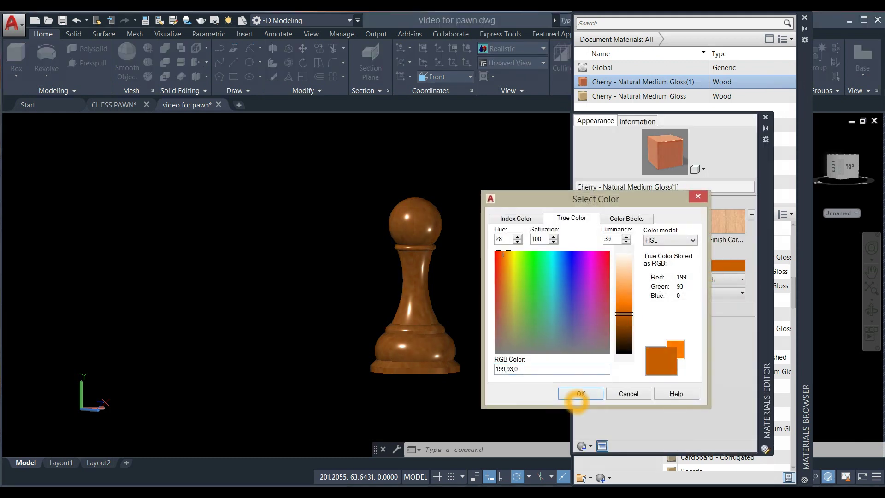
{"action": "left_click", "coordinate": [578, 394]}
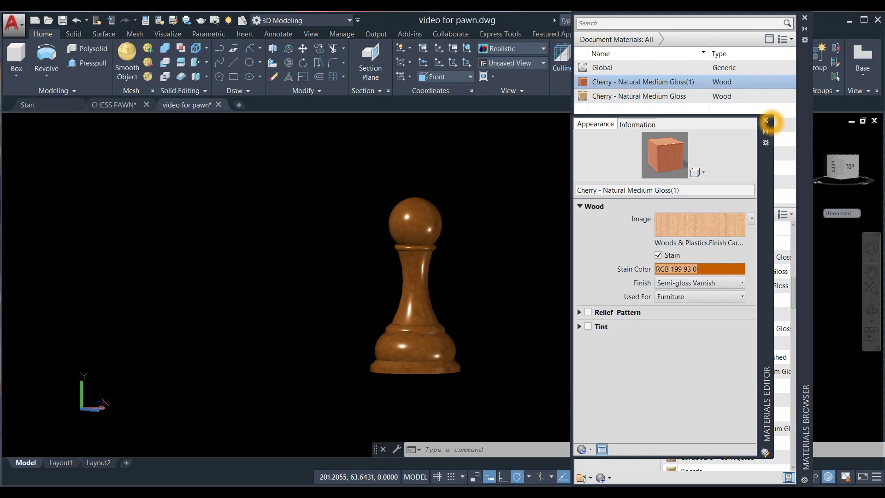
{"action": "left_click", "coordinate": [766, 118]}
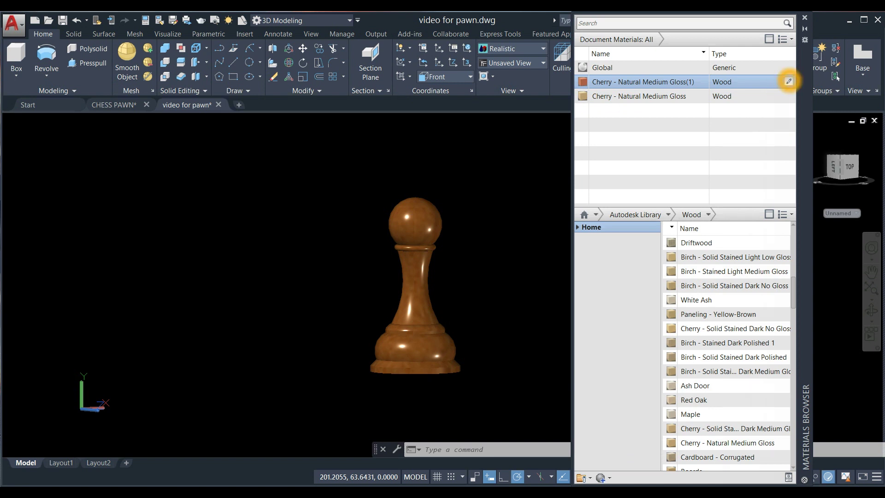
- Set the duplicated cherry material's finish to Glossy Varnish and close its editor
{"action": "left_click", "coordinate": [788, 82]}
{"action": "left_click", "coordinate": [726, 282]}
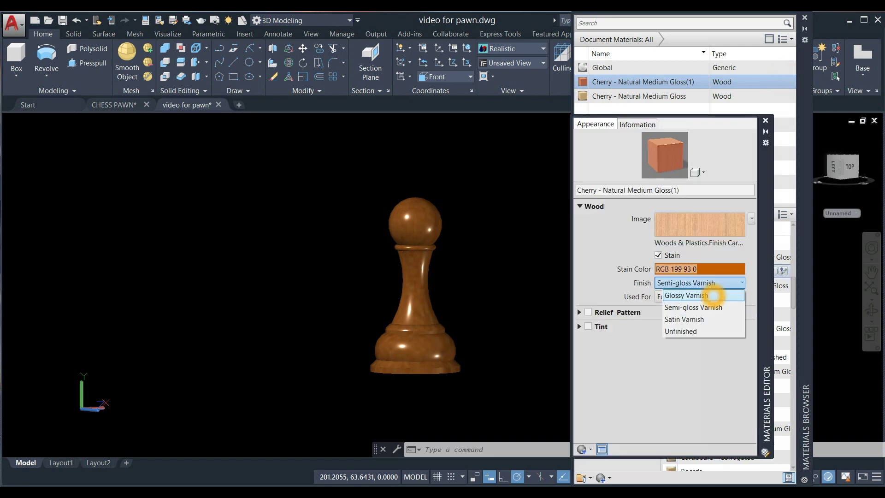
{"action": "left_click", "coordinate": [714, 295]}
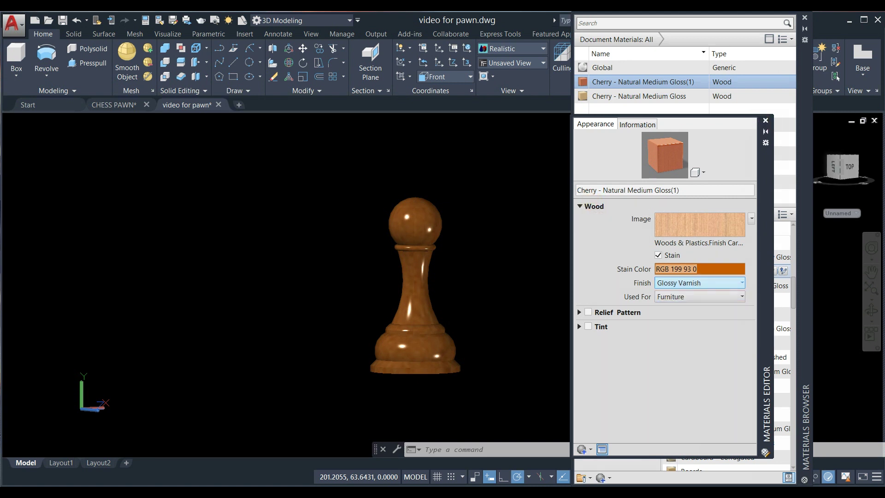
{"action": "left_click", "coordinate": [765, 120]}
- Examine the wood-textured pawn solid from several angles, both close up and from farther away
{"action": "middle_click_drag", "start_coordinate": [458, 300], "coordinate": [424, 289], "text": "shift"}
{"action": "scroll", "coordinate": [442, 336], "scroll_direction": "up", "scroll_amount": 3}
{"action": "scroll", "coordinate": [431, 282], "scroll_direction": "down", "scroll_amount": 4}
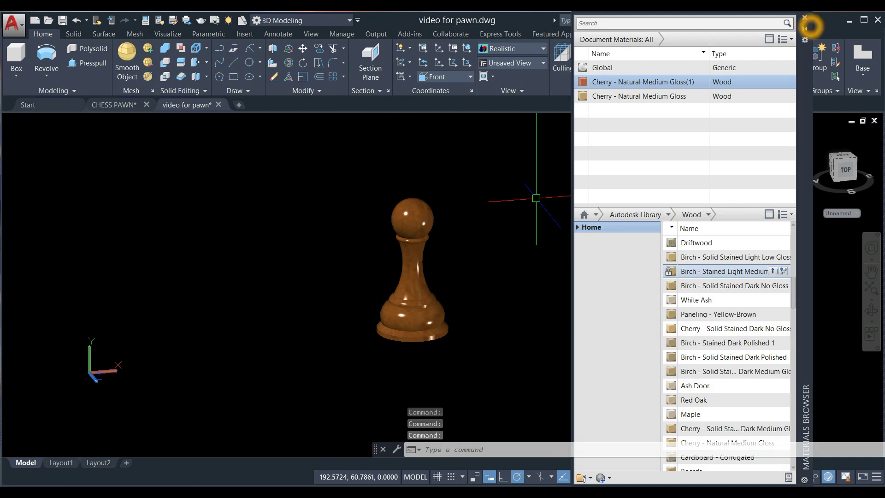
{"action": "scroll", "coordinate": [438, 243], "scroll_direction": "up", "scroll_amount": 5}
{"action": "middle_click_drag", "start_coordinate": [439, 243], "coordinate": [408, 276], "text": "shift"}
{"action": "scroll", "coordinate": [408, 289], "scroll_direction": "down", "scroll_amount": 5}
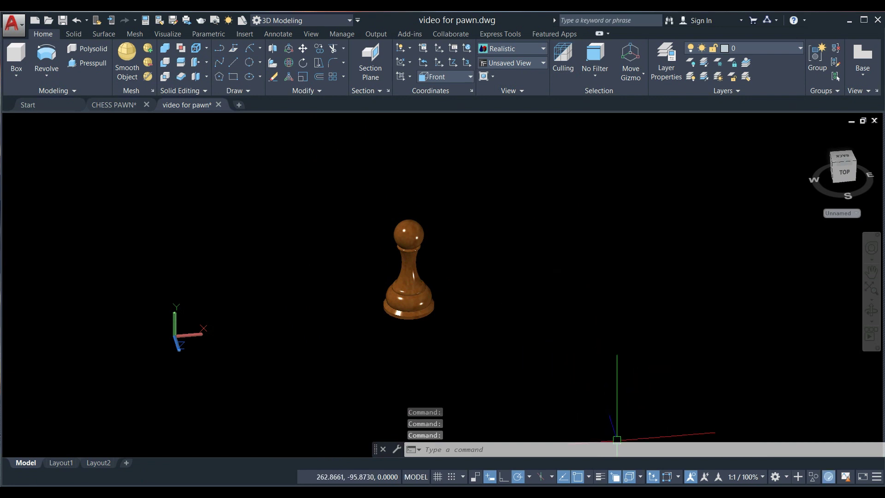
{"action": "left_click", "coordinate": [663, 383]}
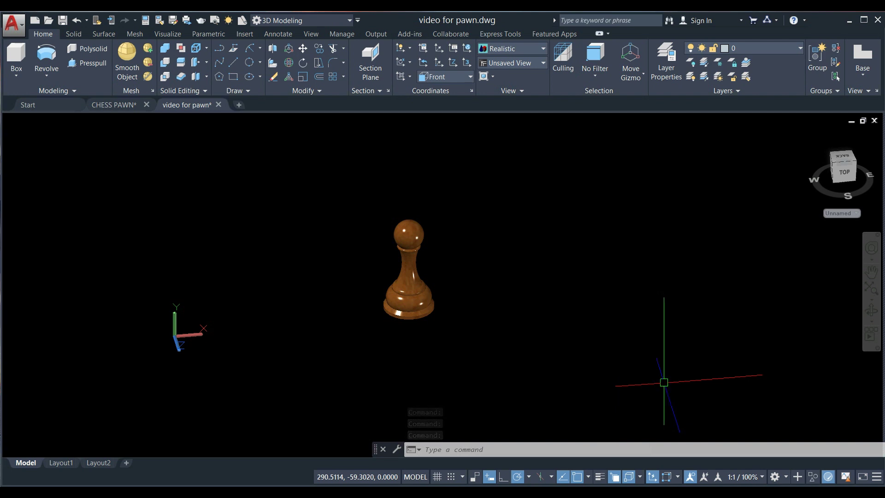
{"action": "left_click", "coordinate": [683, 382]}
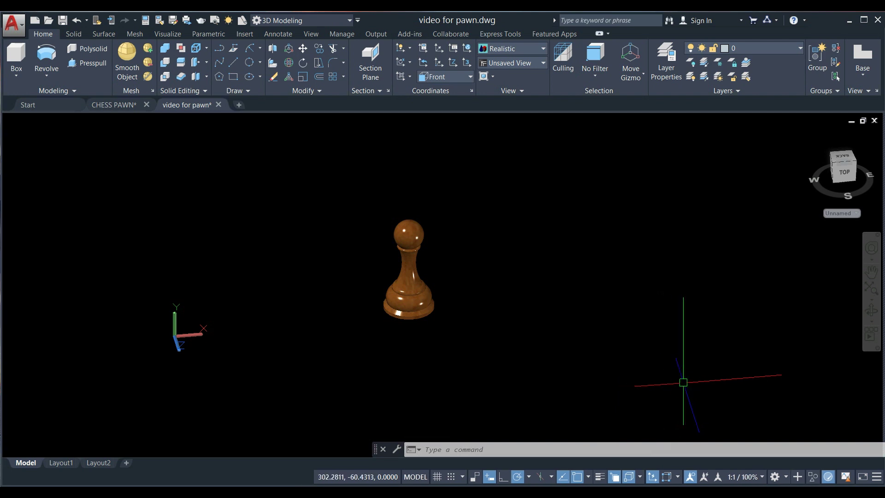
{"action": "right_click", "coordinate": [508, 495]}
{"action": "left_click", "coordinate": [604, 473]}
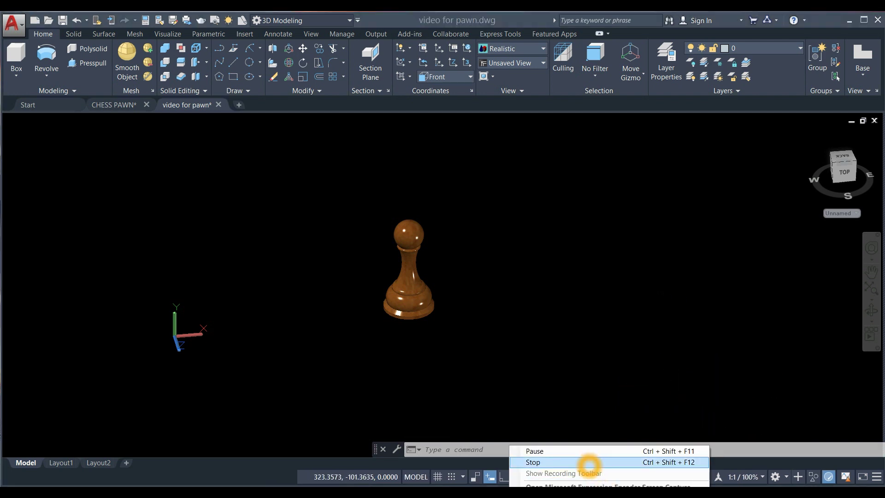